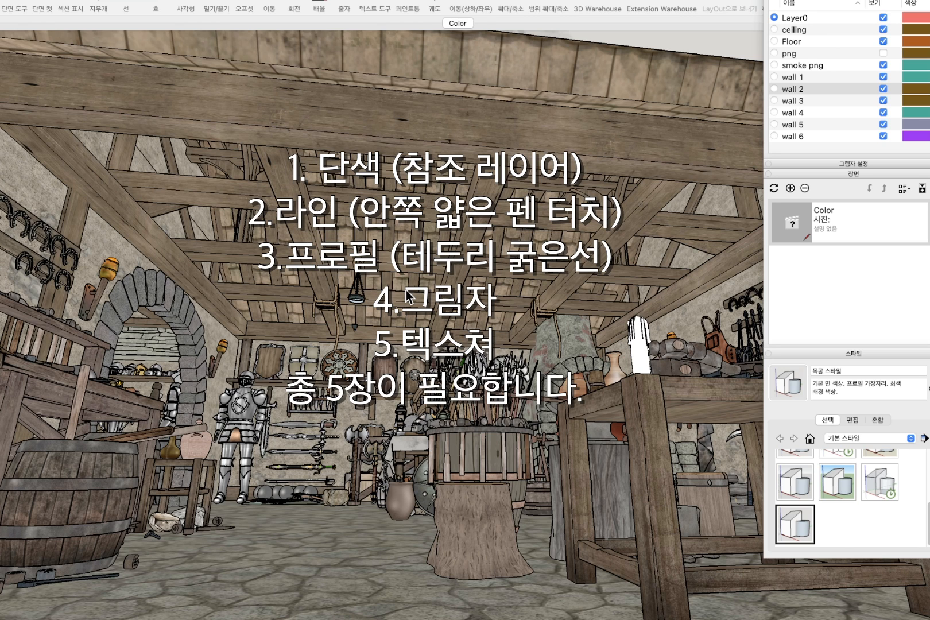
Apply the 음영 (shaded) default style to the smithy model and turn its edges off for flat colours
click(793, 508)
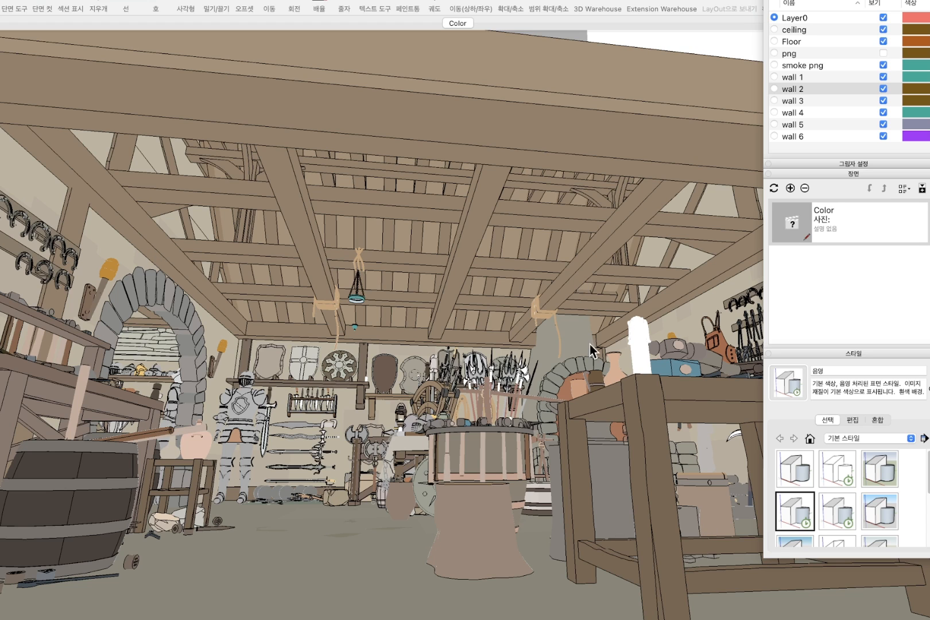
click(853, 419)
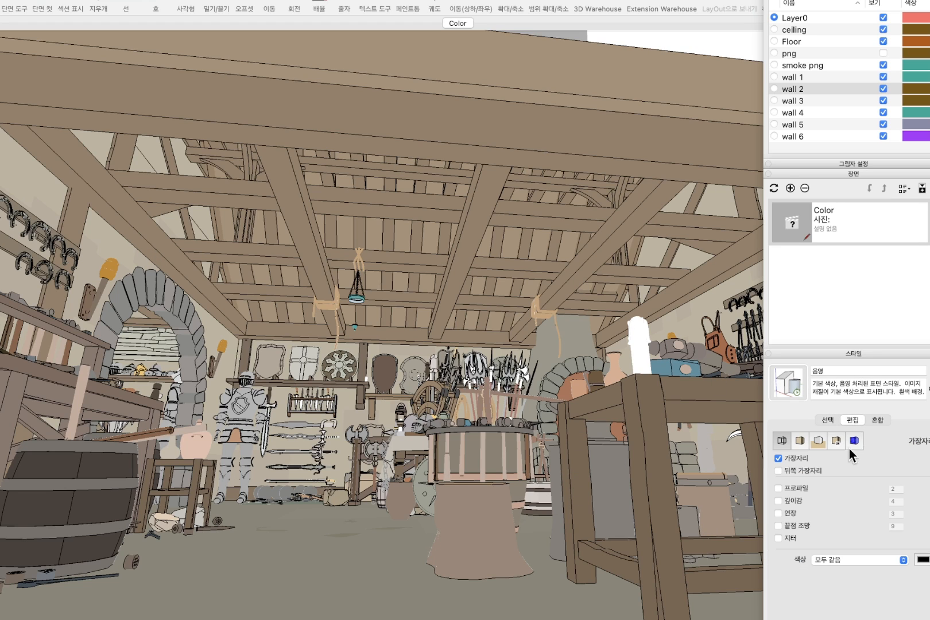
click(779, 458)
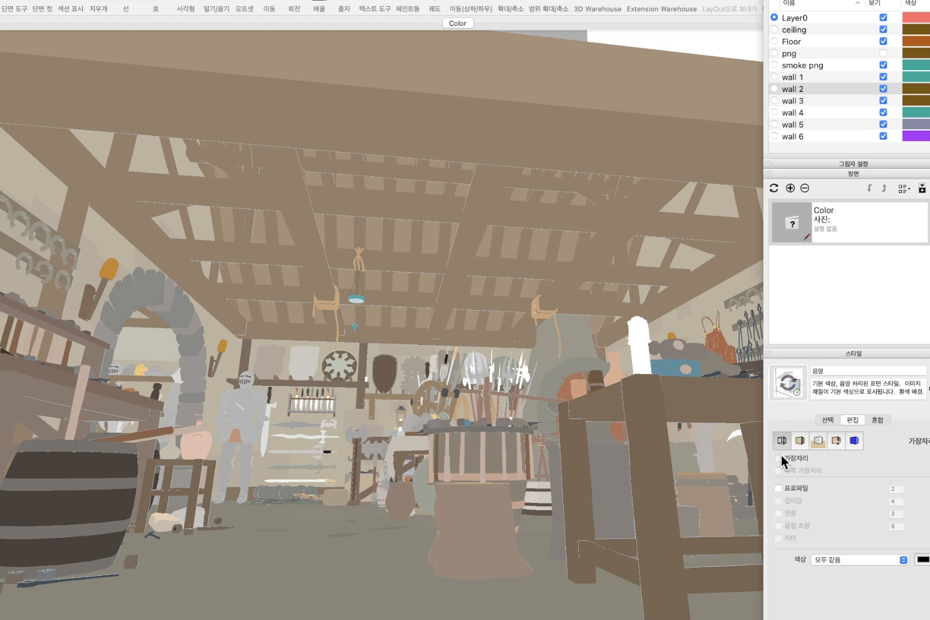
click(778, 458)
click(779, 457)
Set the shadow light to 0 and dark to 100, with the sun used for shading
click(852, 164)
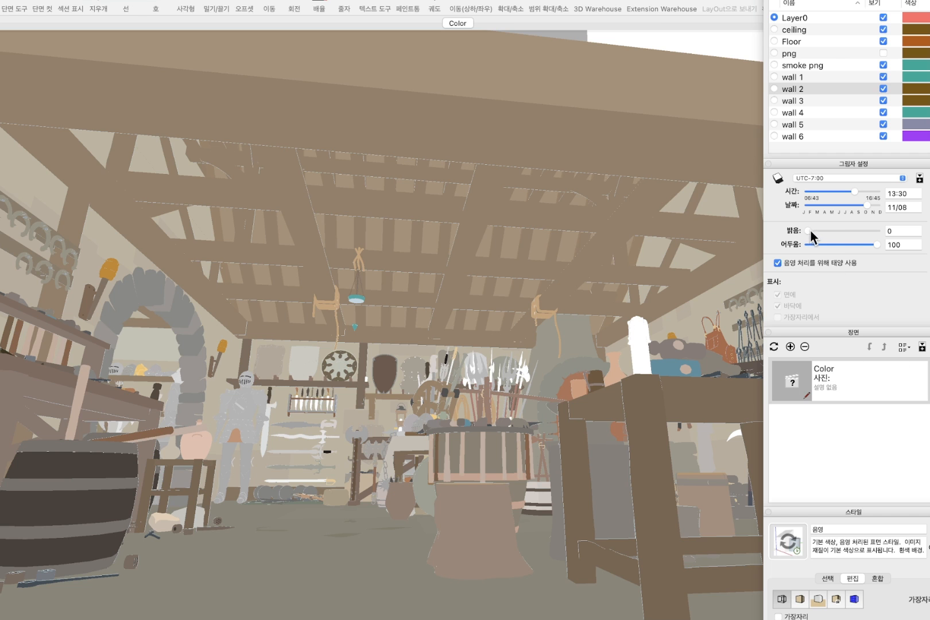
mouse_move(808, 231)
mouse_down()
mouse_move(867, 230)
mouse_move(807, 231)
mouse_up()
mouse_move(875, 243)
mouse_down()
mouse_move(803, 245)
mouse_move(880, 246)
mouse_up()
drag(810, 231, 837, 245)
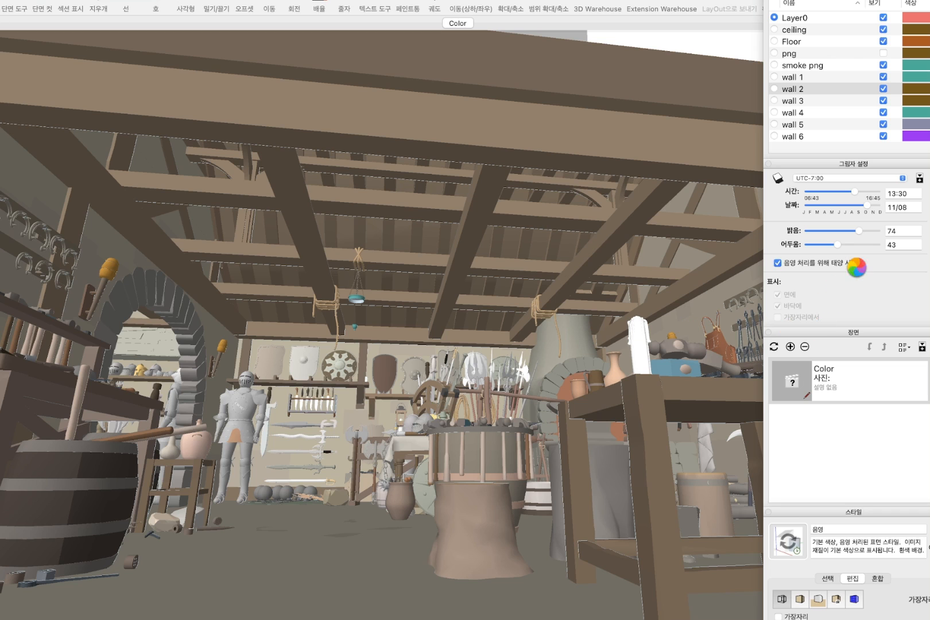
drag(859, 230, 886, 246)
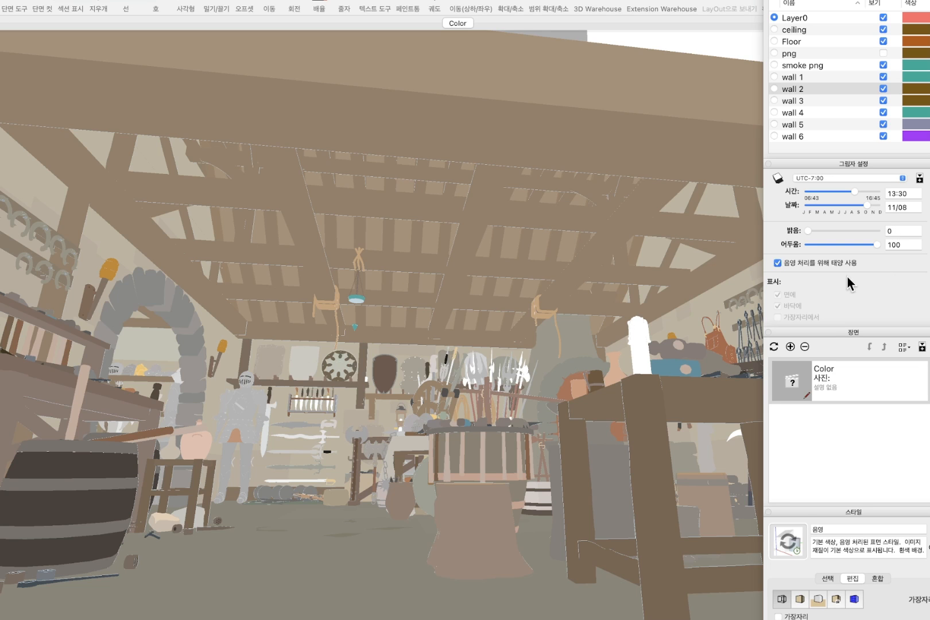
click(778, 262)
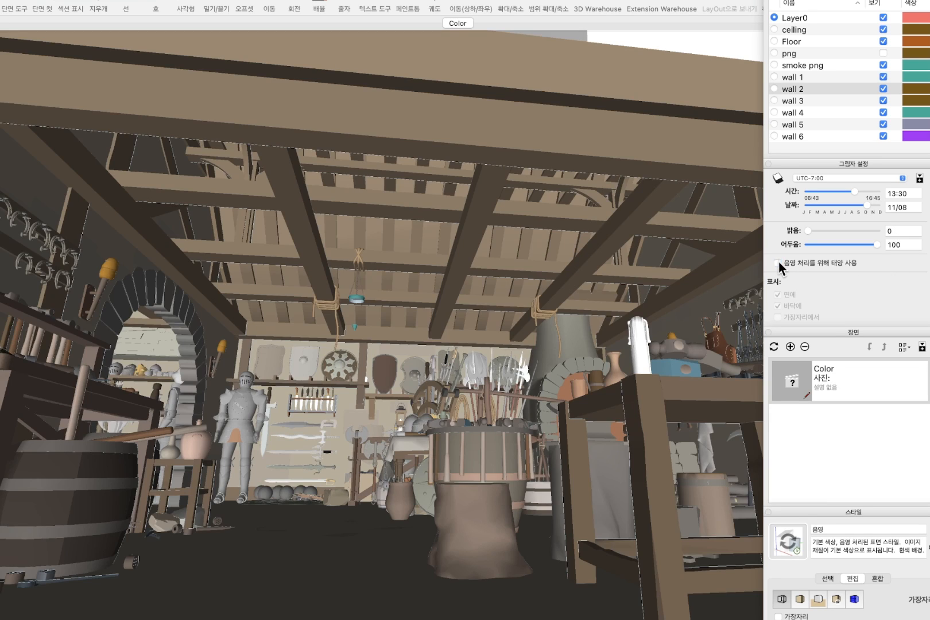
click(777, 262)
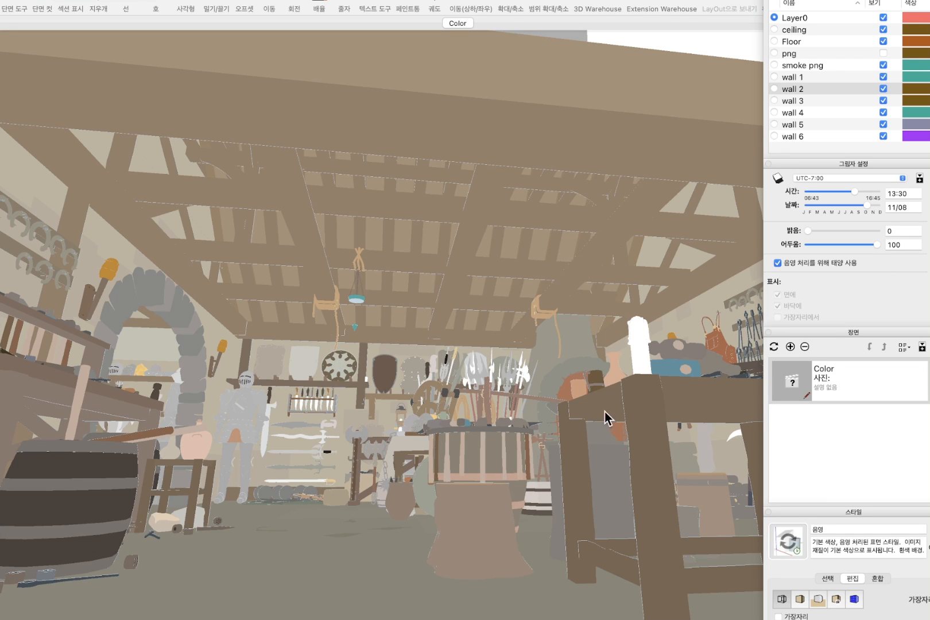
Add a scene of the flat-colour view, saving the style changes as a new style, and delete the Color scene
click(790, 347)
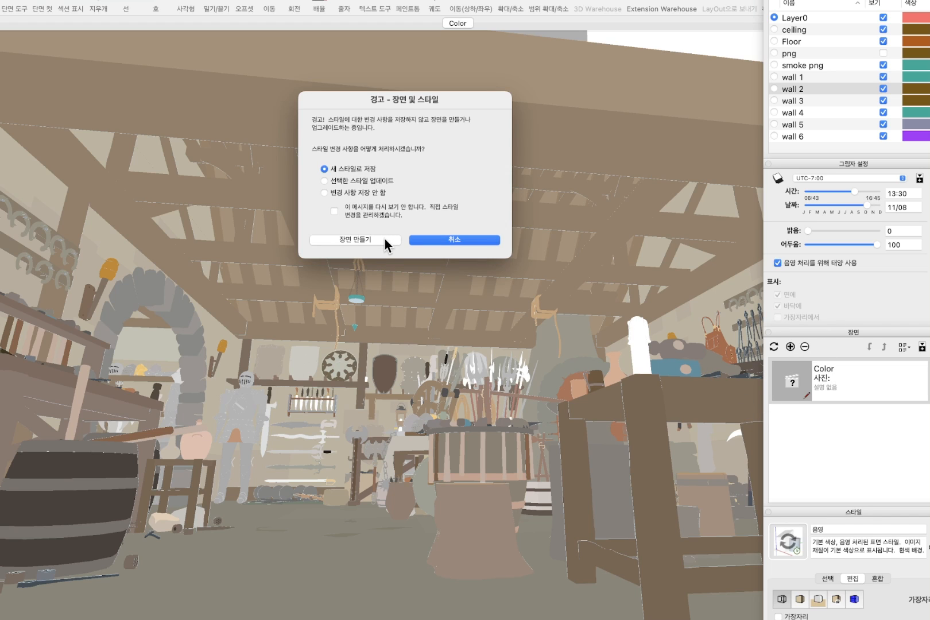
click(377, 239)
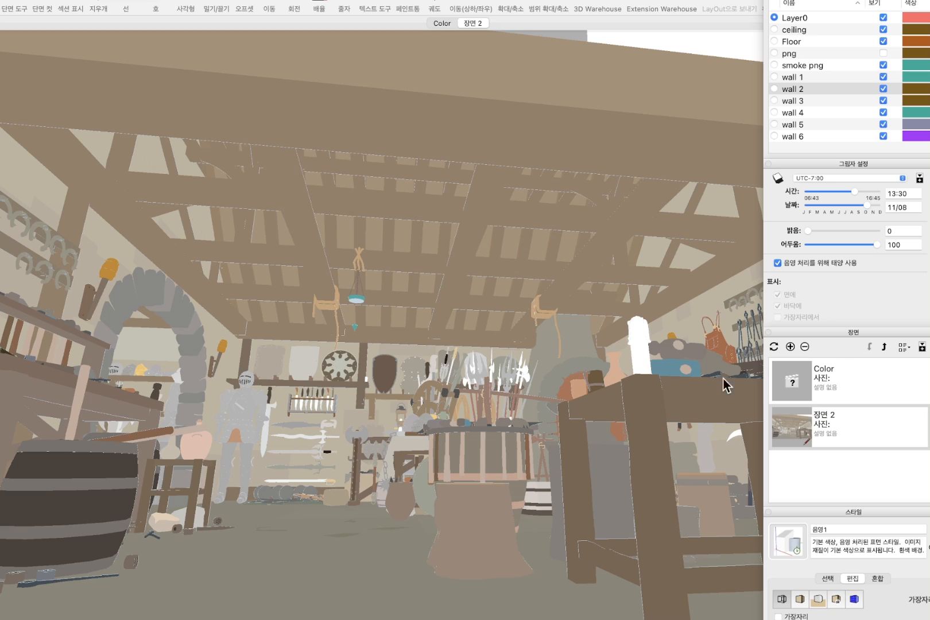
click(841, 388)
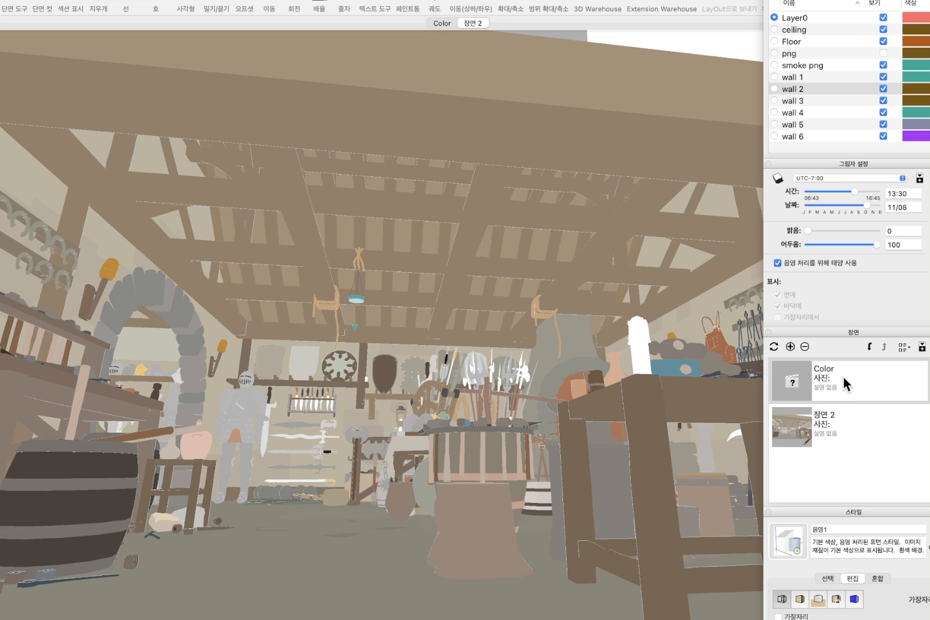
click(805, 348)
click(896, 437)
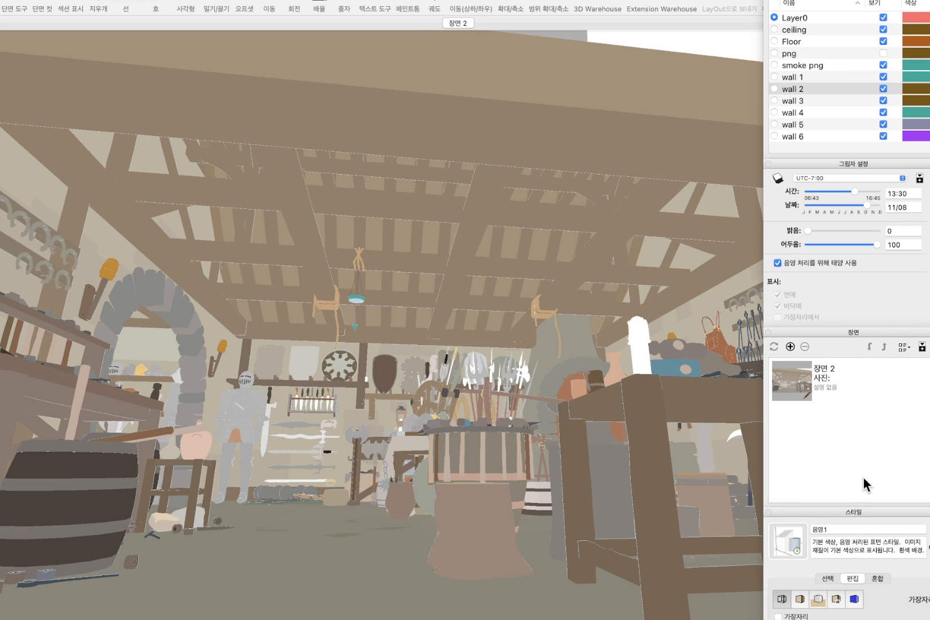
Apply the 은선 (hidden line) default style with edges on and add the line view as a new scene
scroll(904, 551, down, 5)
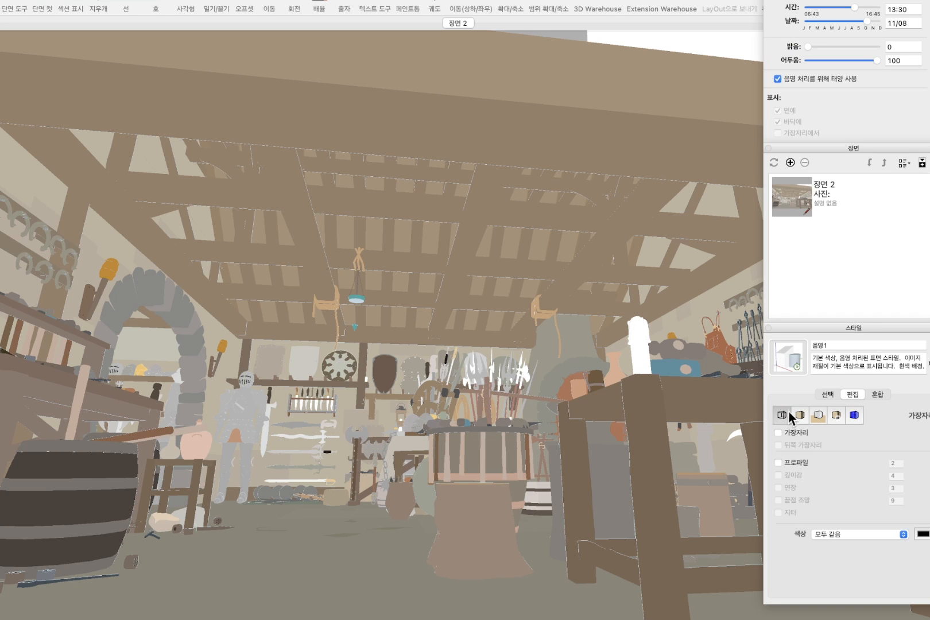
click(827, 395)
click(837, 443)
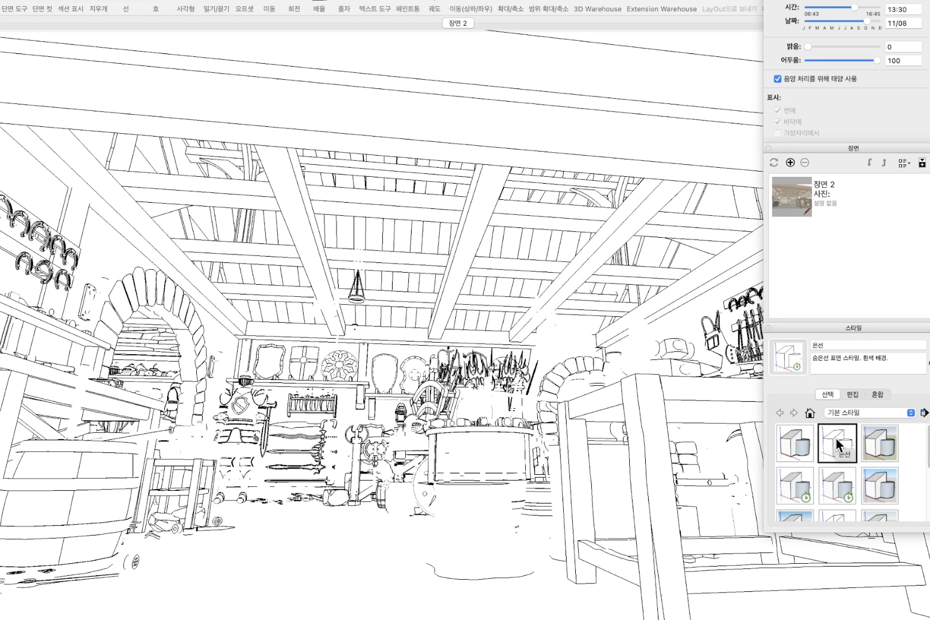
click(852, 394)
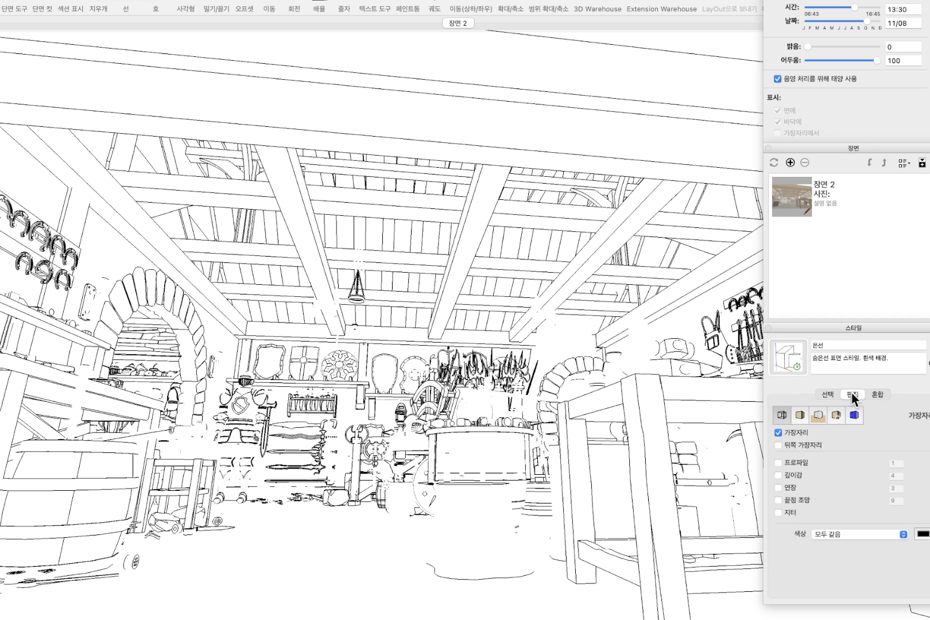
click(779, 431)
click(781, 430)
click(790, 162)
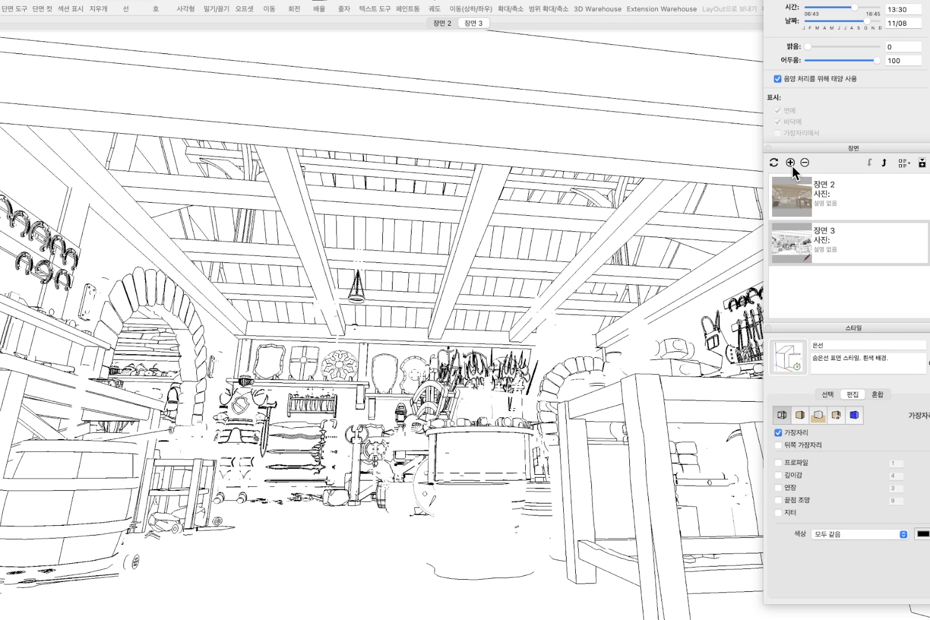
Turn edges off and profiles on in the line style, with a profile thickness of 3
click(778, 463)
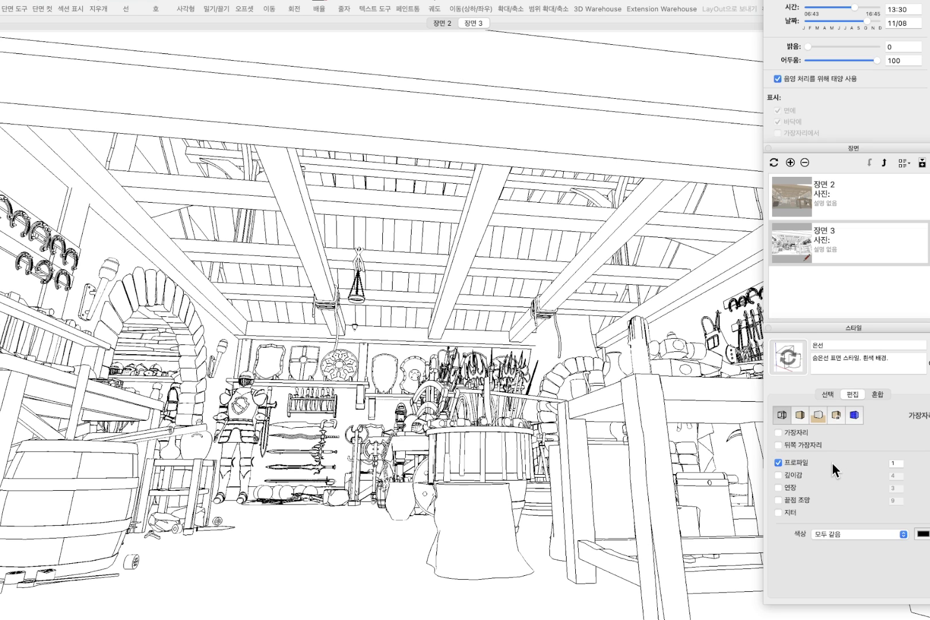
click(779, 432)
click(779, 462)
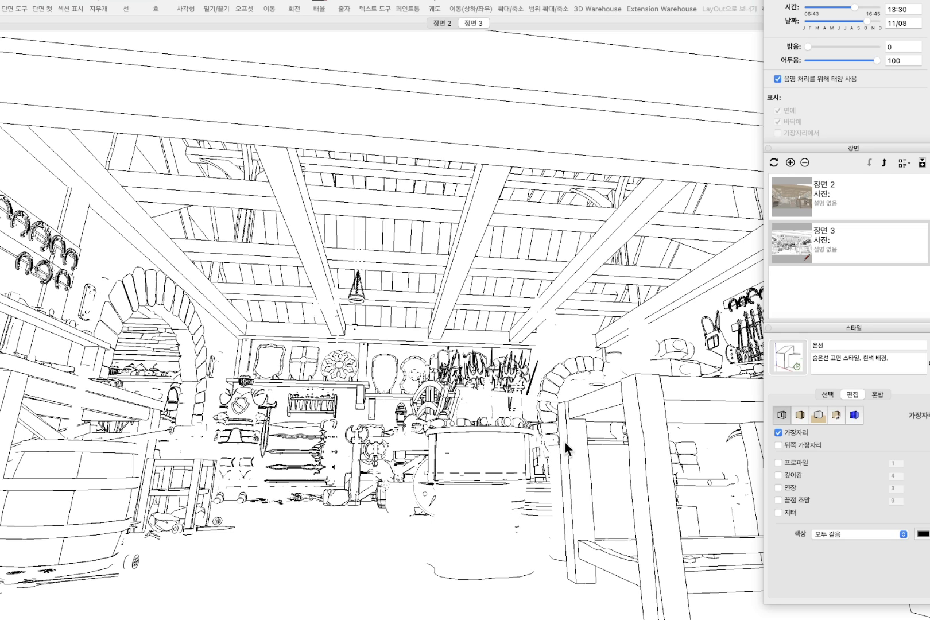
click(779, 462)
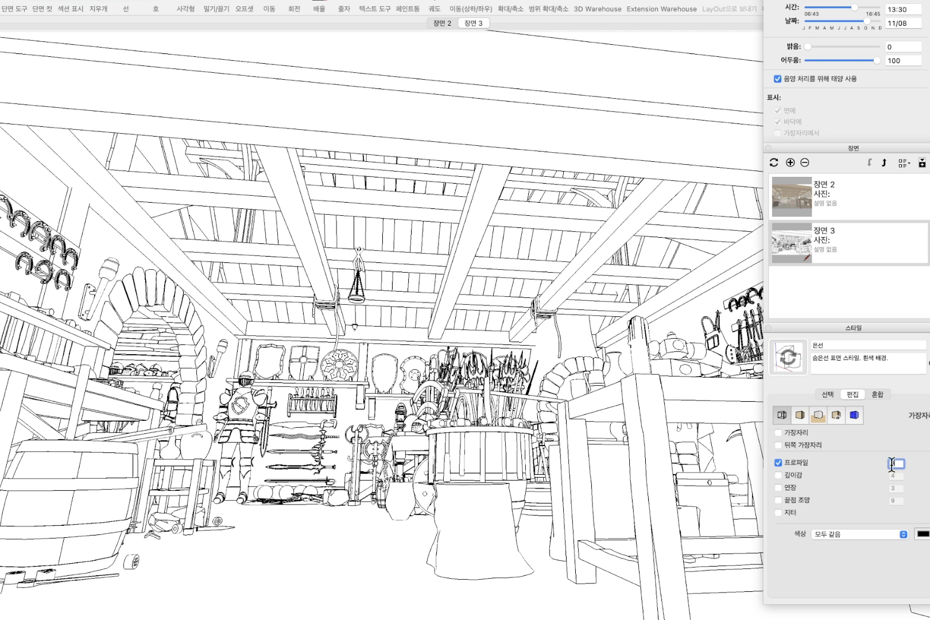
key(Return)
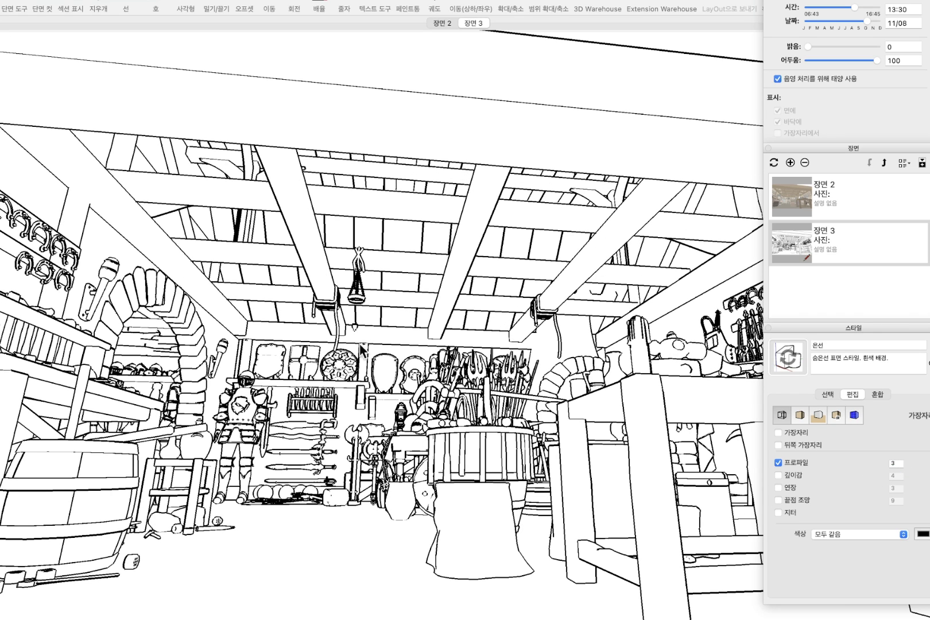
Compare the thick-profile drawing with edges shown and hidden
click(779, 432)
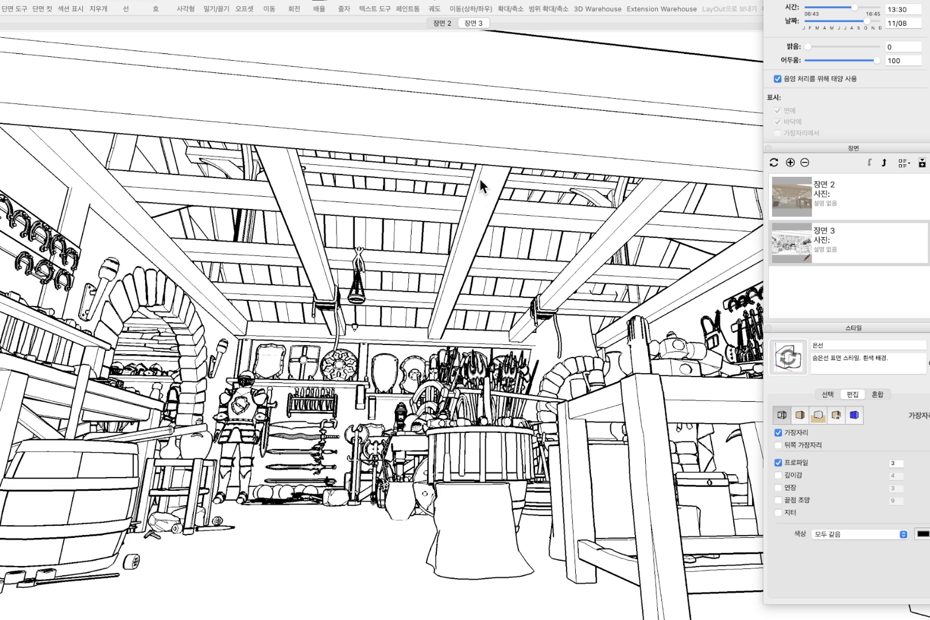
click(779, 433)
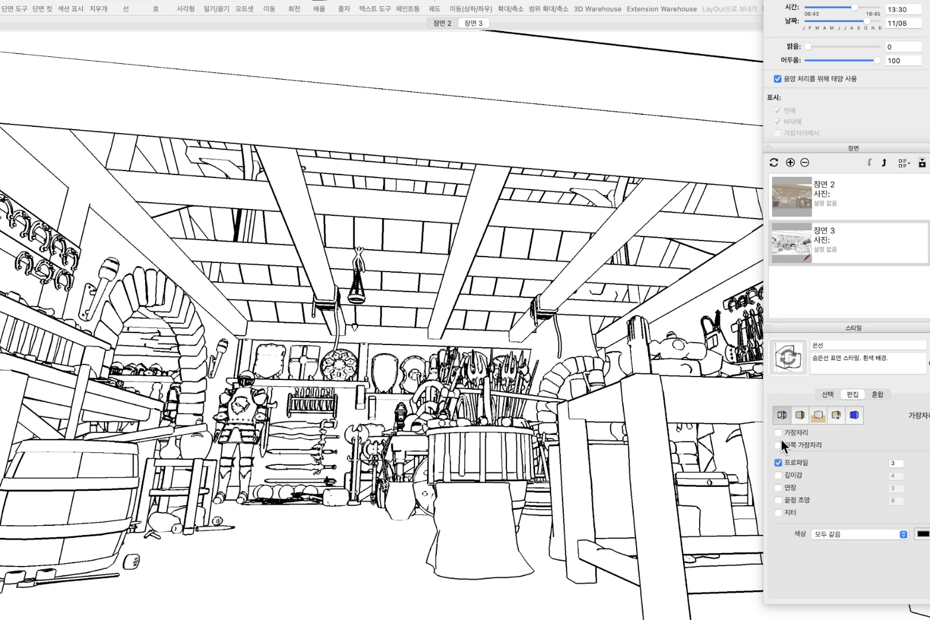
click(778, 433)
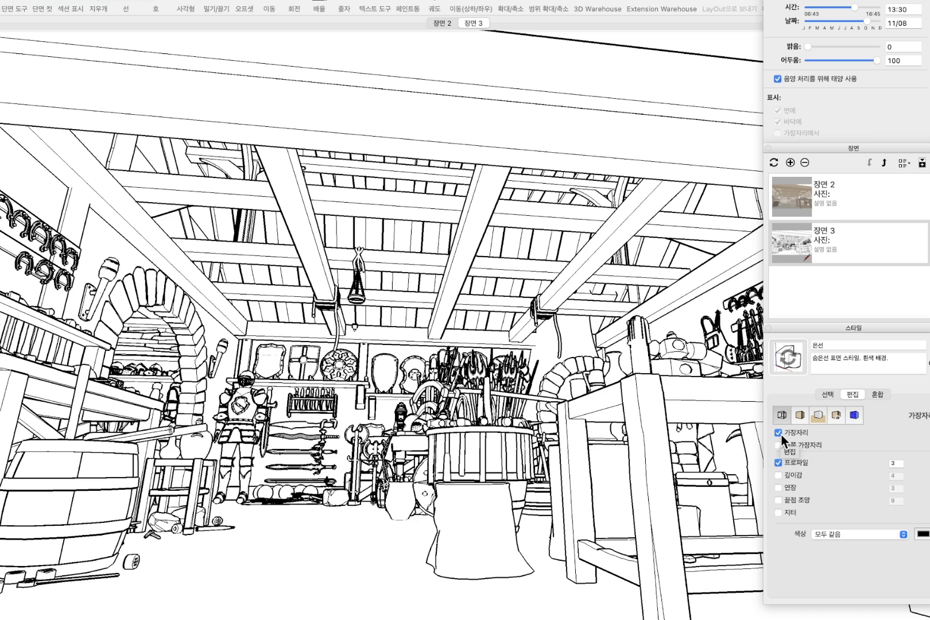
click(778, 433)
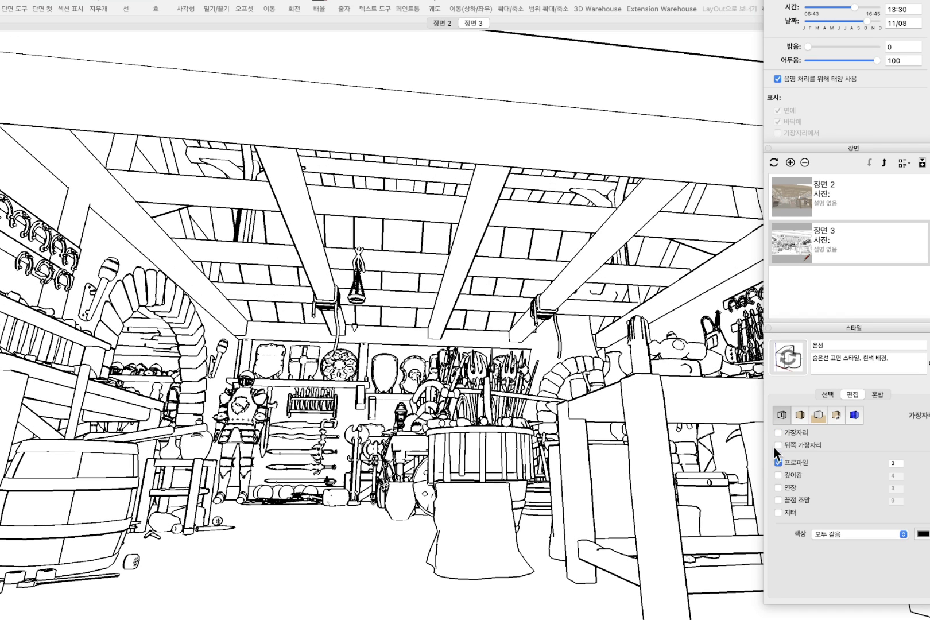
Add a scene of the profile-only view, saving the style changes as a new style
click(790, 163)
click(385, 237)
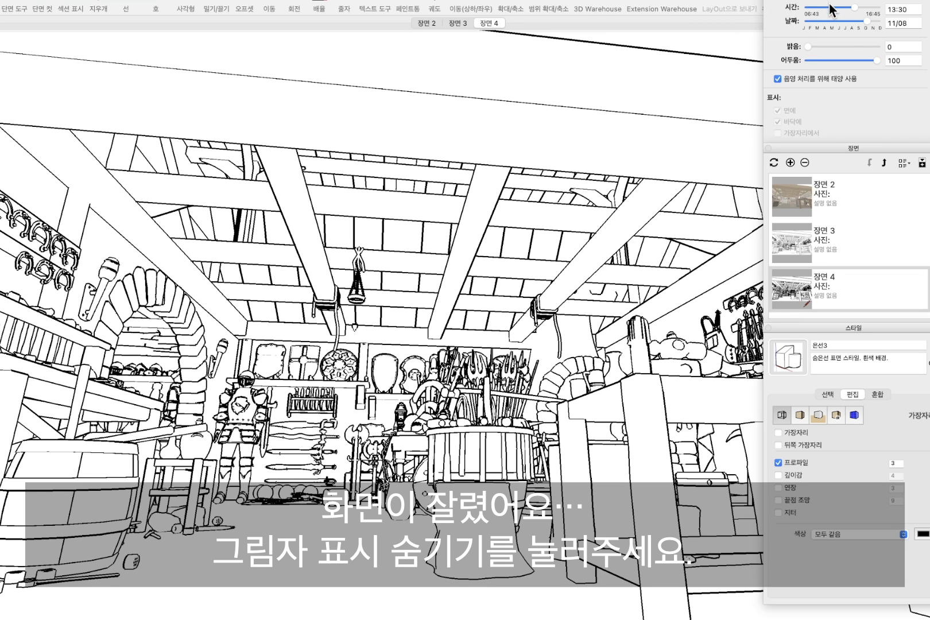
Turn on shadow display and set the sun to 11:55 on 07/28
click(784, 4)
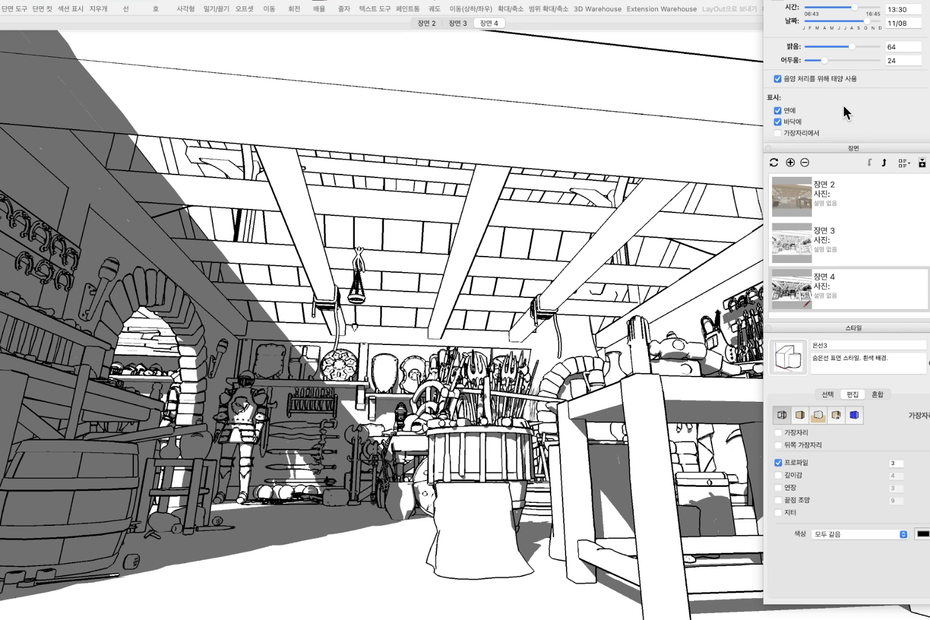
drag(855, 7, 844, 7)
click(847, 22)
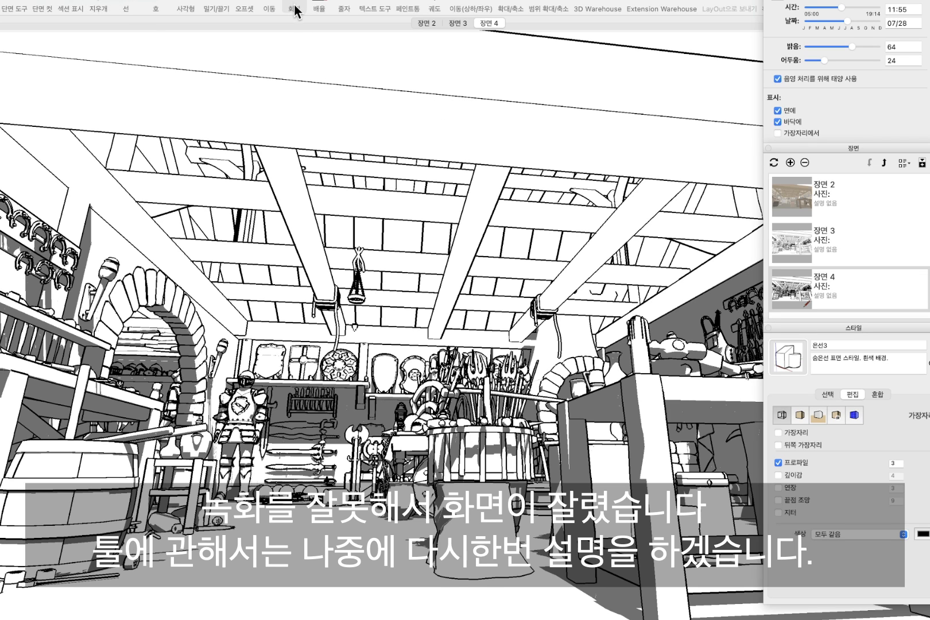
Set the model's geographic location manually to latitude 0 and longitude 0 in the model information
click(131, 1)
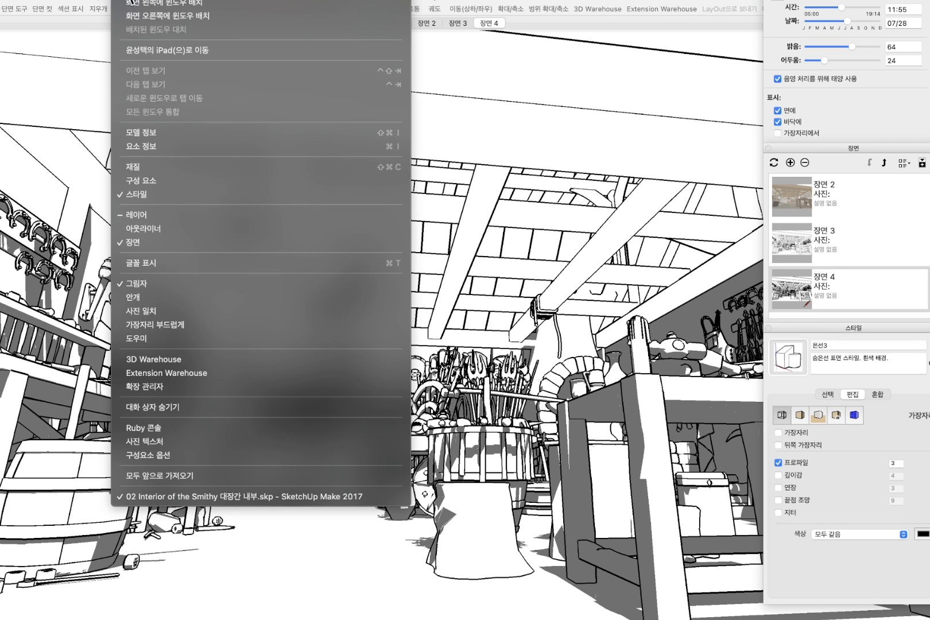
click(160, 137)
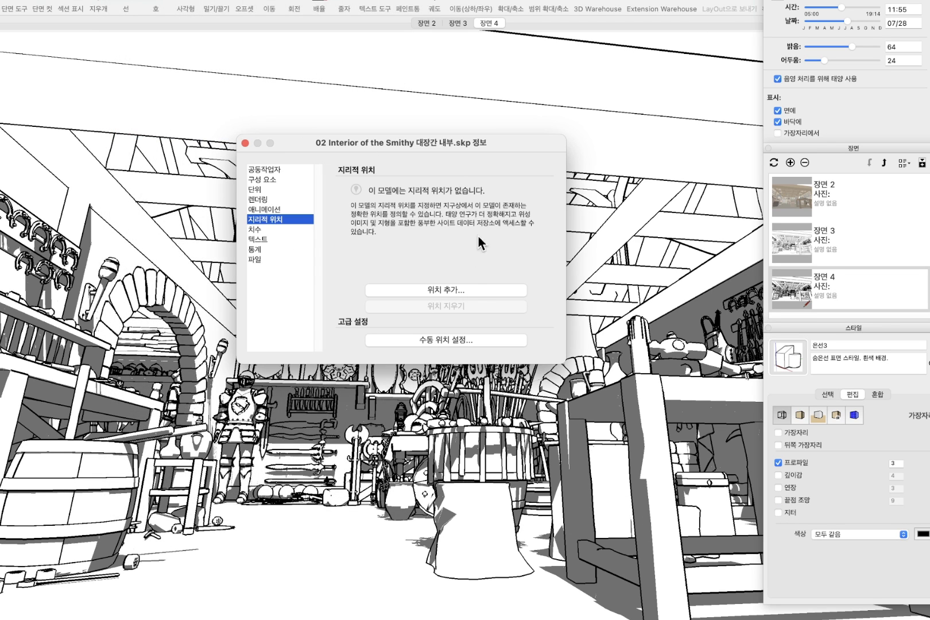
click(449, 339)
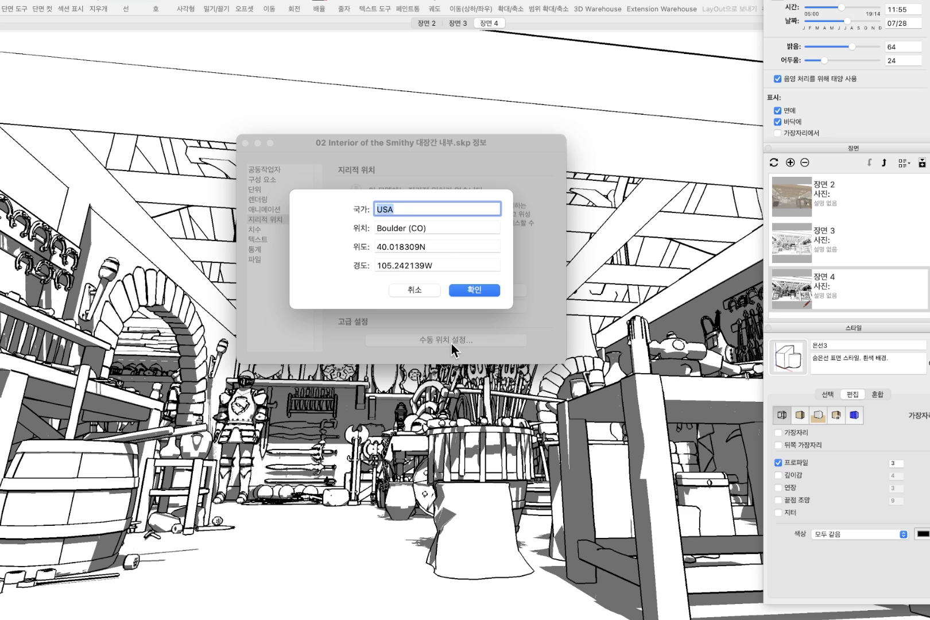
double_click(442, 247)
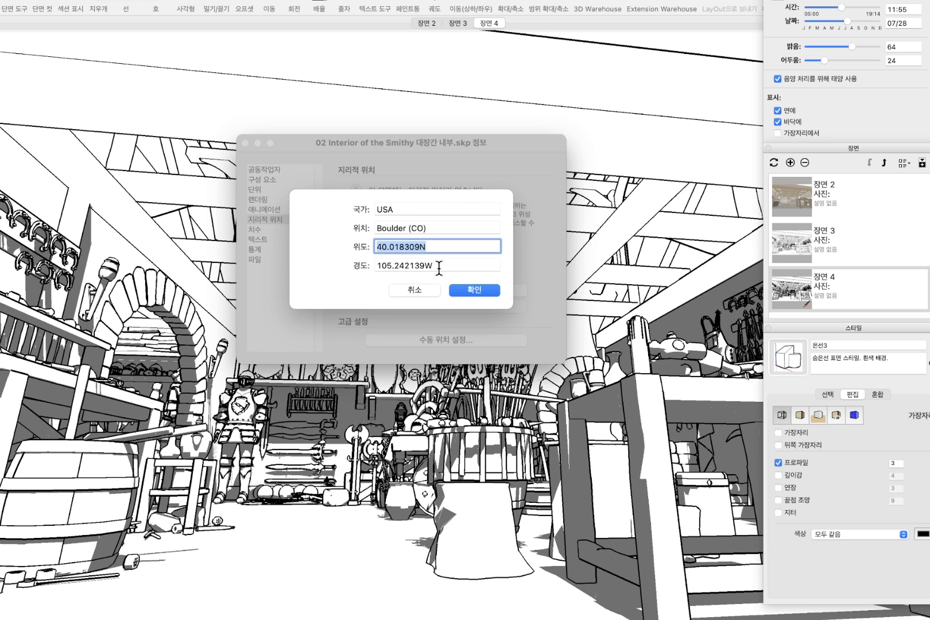
text(0)
key(Tab)
click(497, 290)
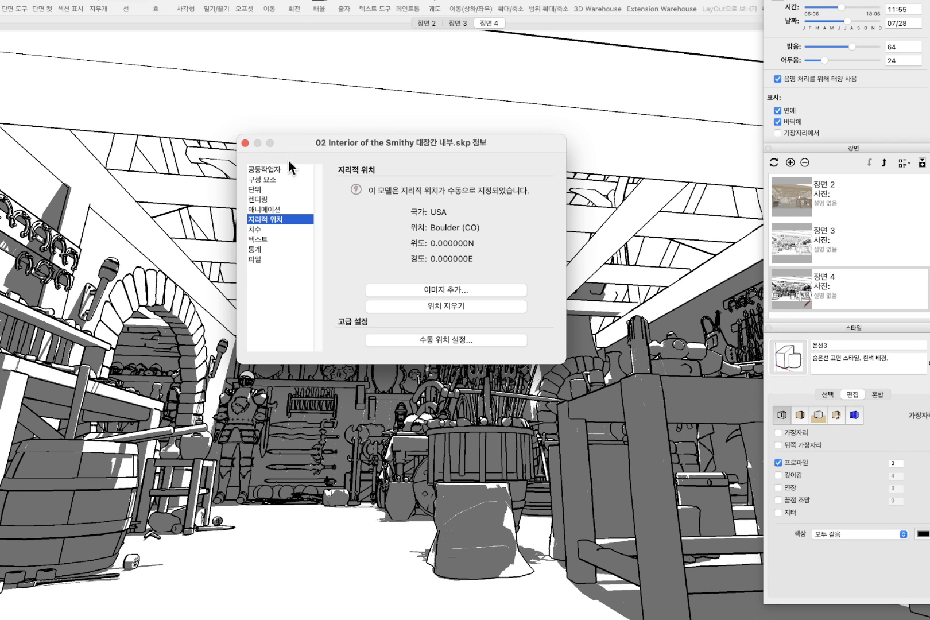
click(244, 143)
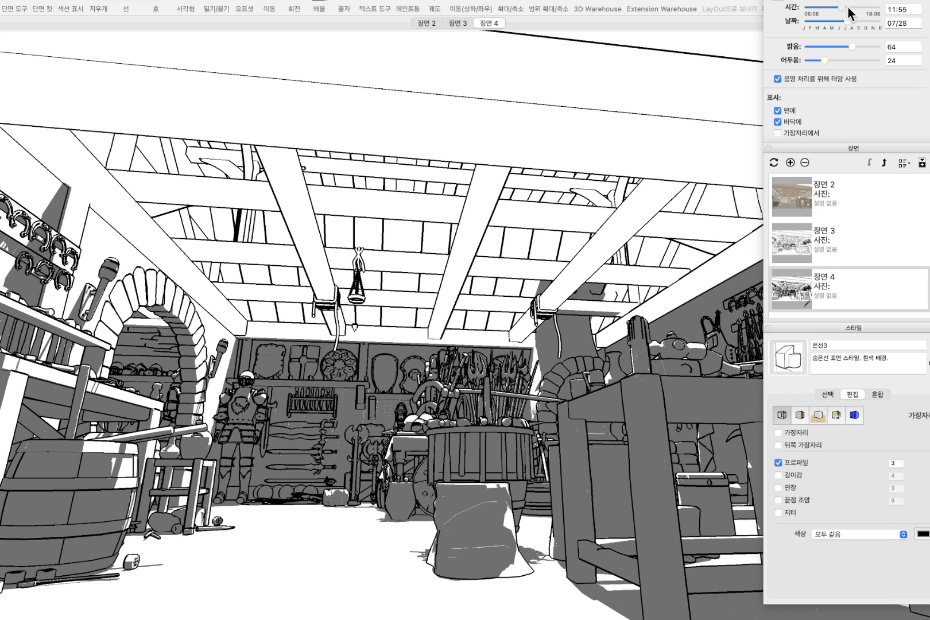
Adjust the shadow time to 12:42 and the date to 06/29
click(848, 8)
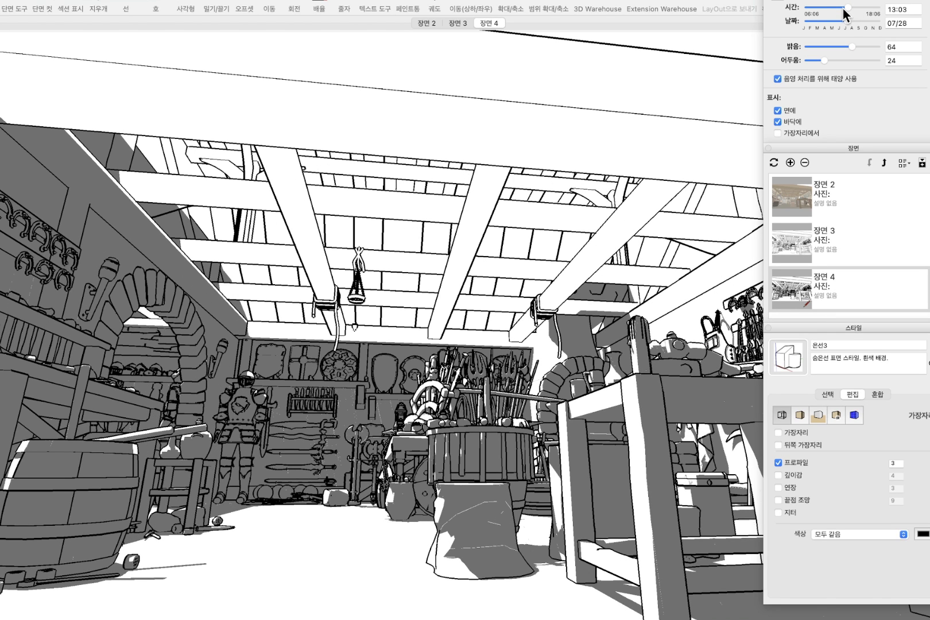
click(845, 8)
click(842, 21)
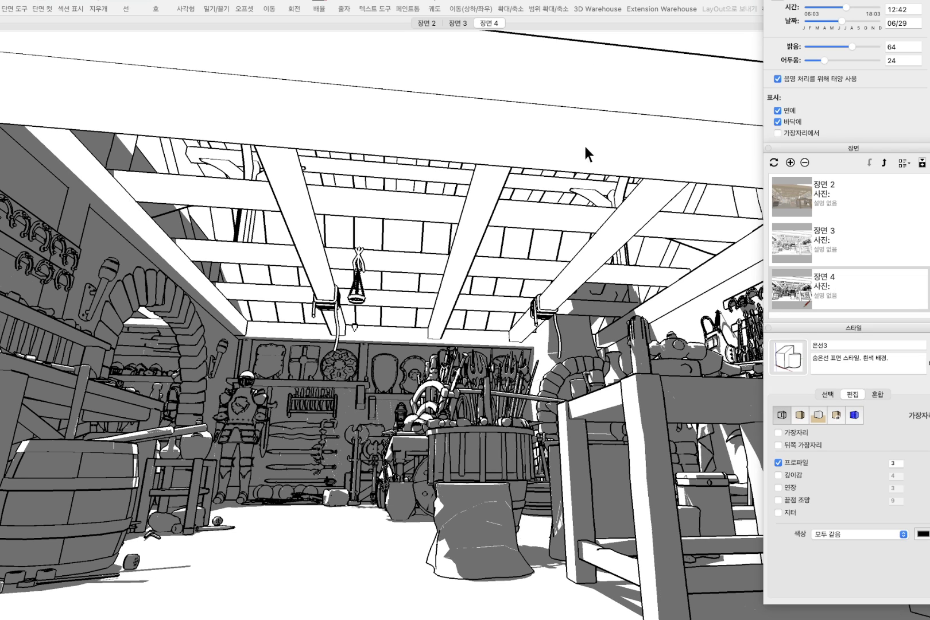
Turn off shadow casting for the ceiling group in its entity information
right_click(488, 127)
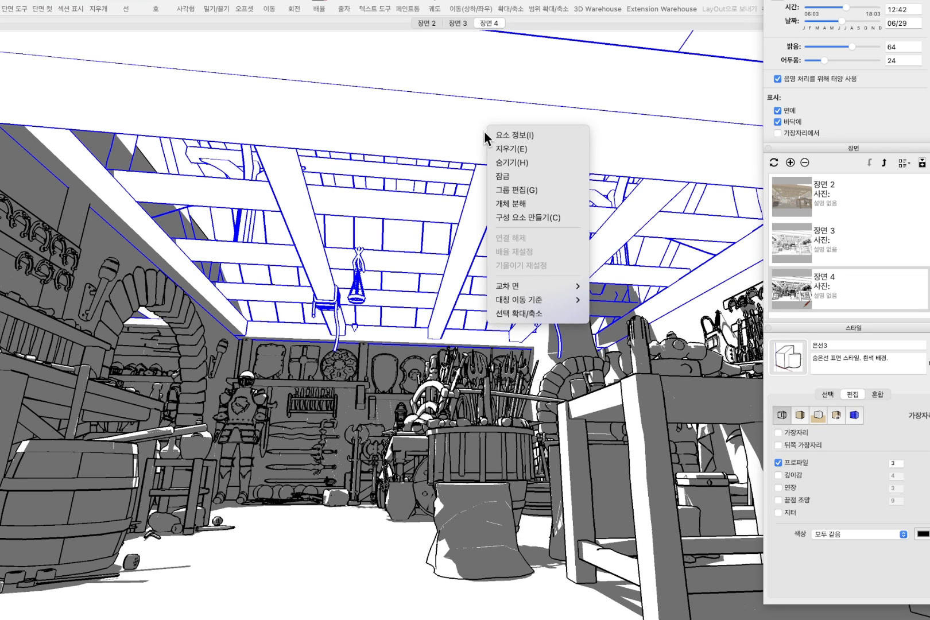
click(514, 134)
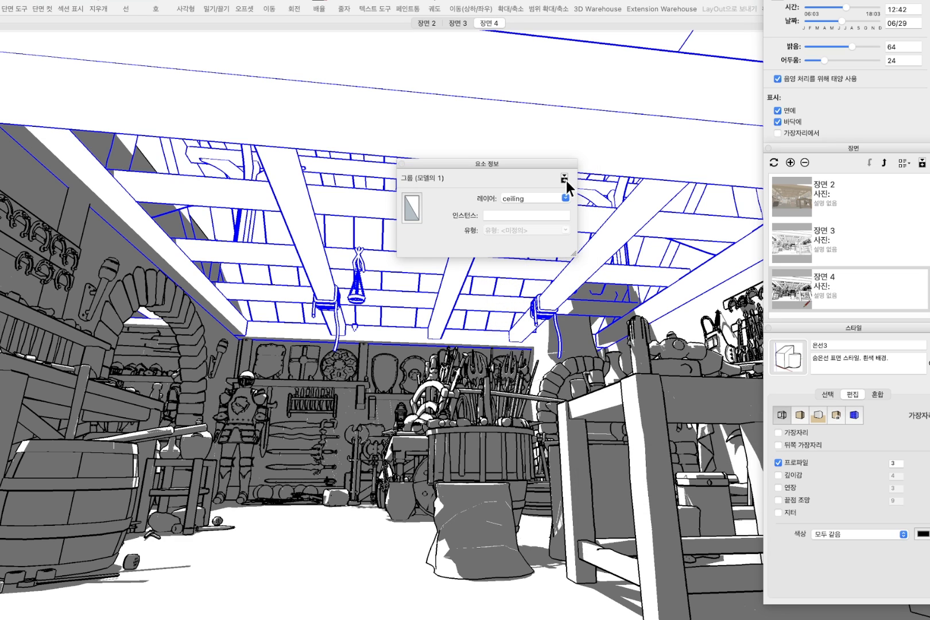
click(564, 180)
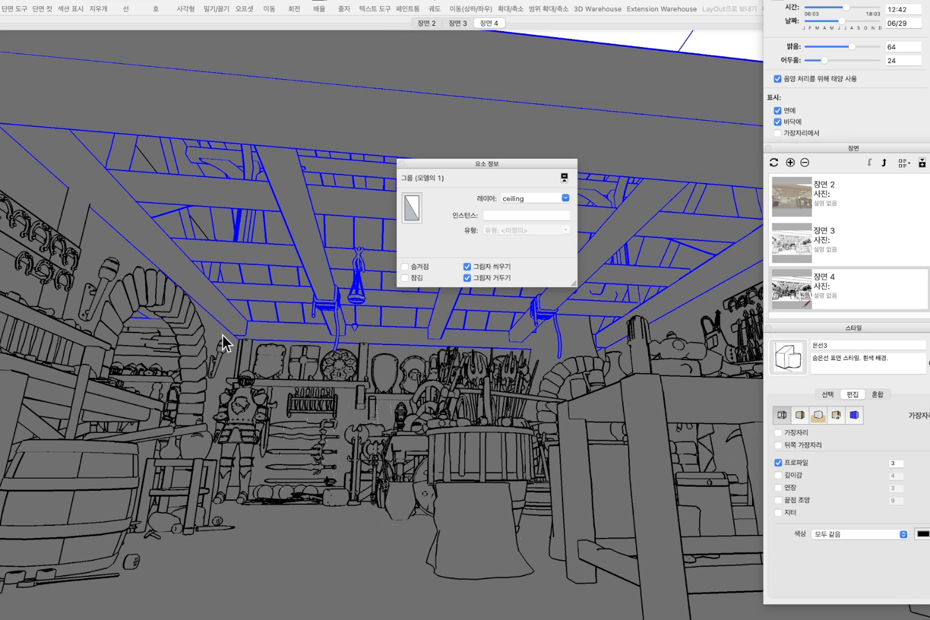
click(467, 267)
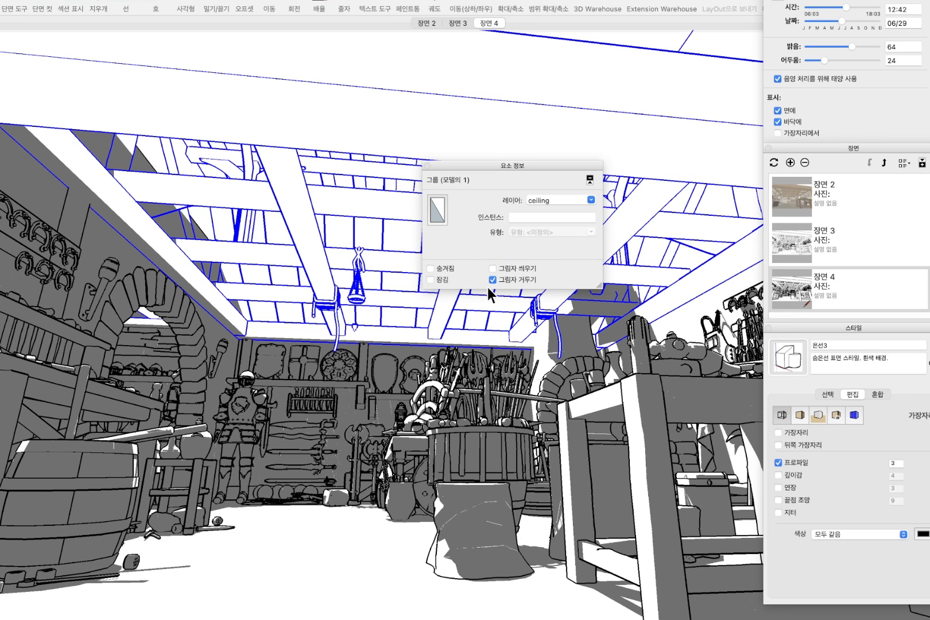
click(427, 166)
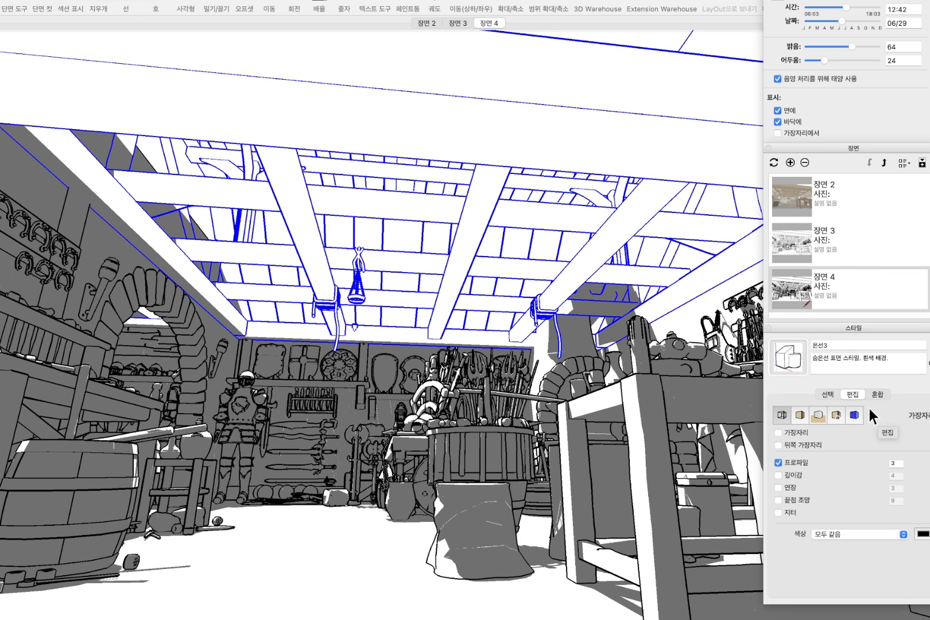
Turn off profile lines and add a scene of the shadow-only view
click(778, 463)
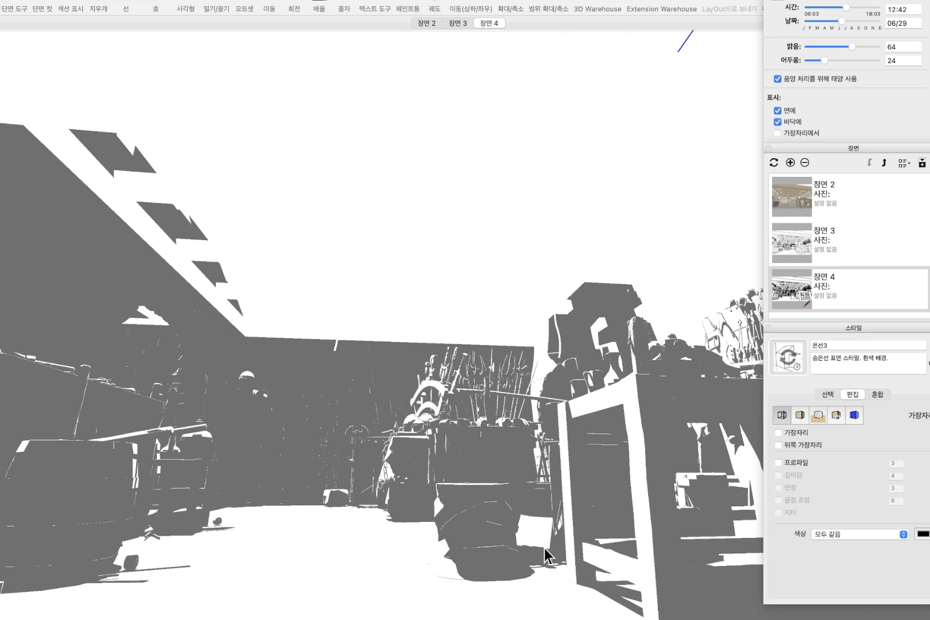
click(790, 162)
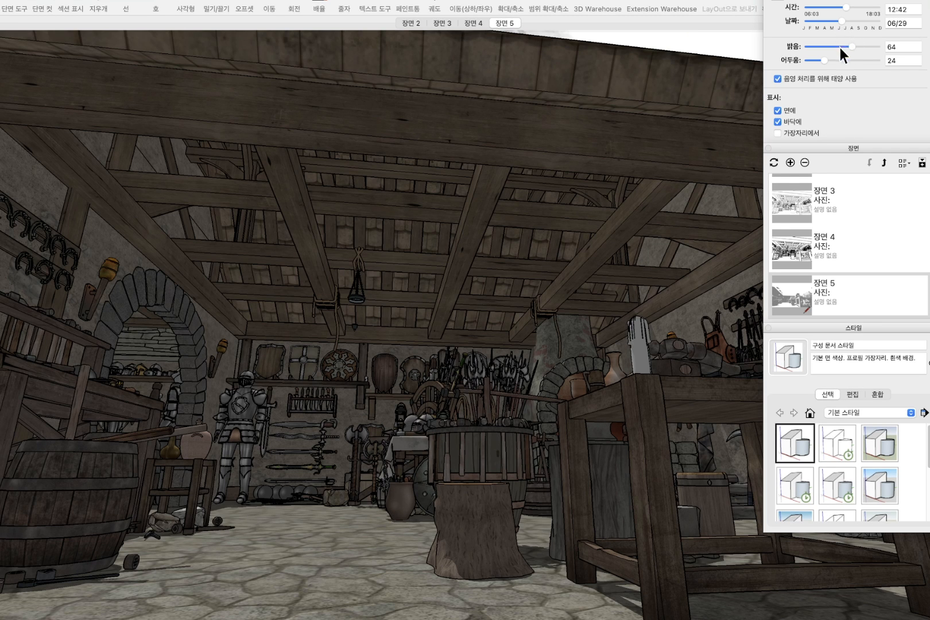
Set the shadow light to 0 and dark to 100, and add an edge-free textured scene, saving its style changes as a new style
drag(843, 46, 794, 51)
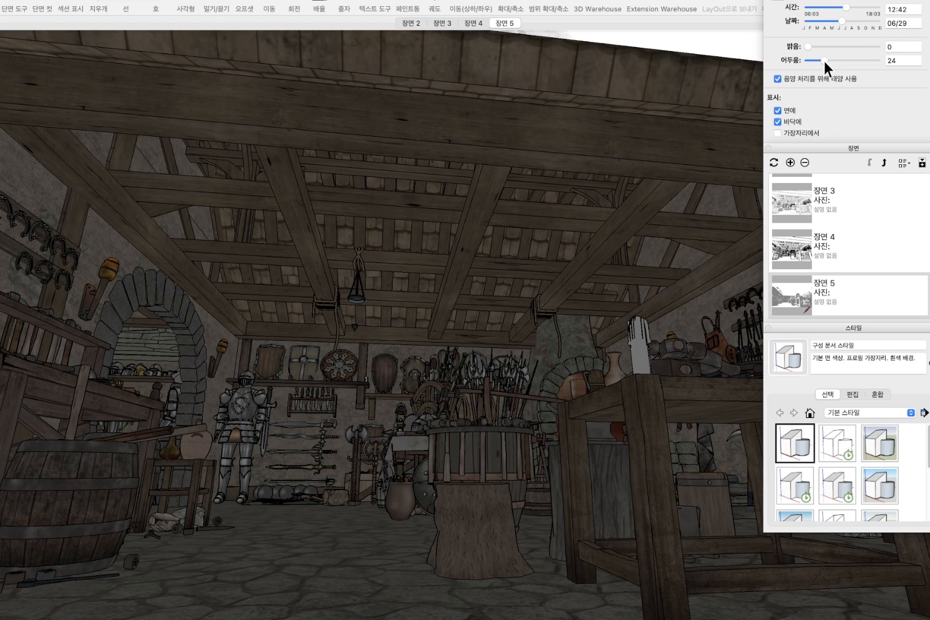
drag(899, 63, 903, 64)
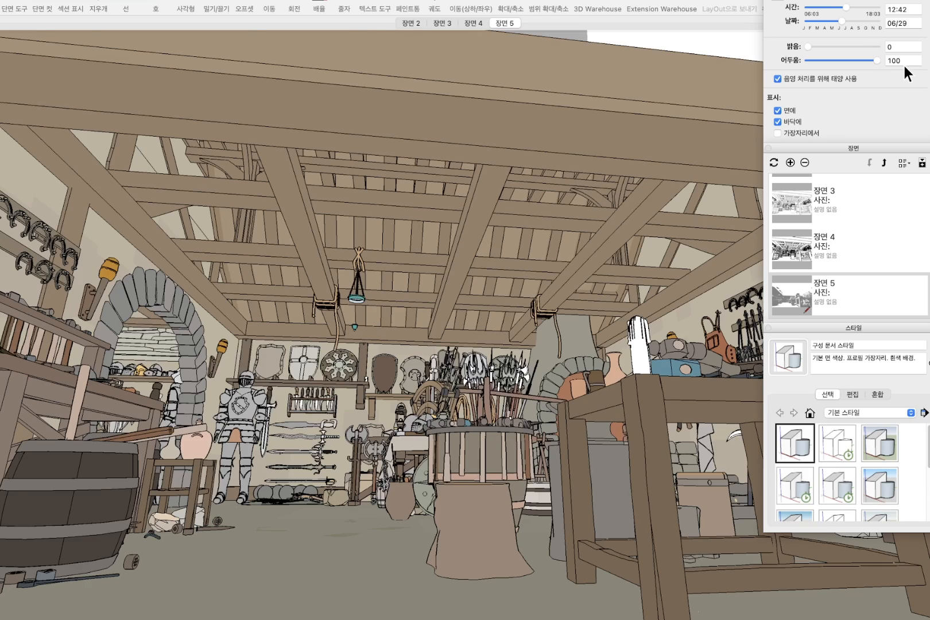
click(852, 395)
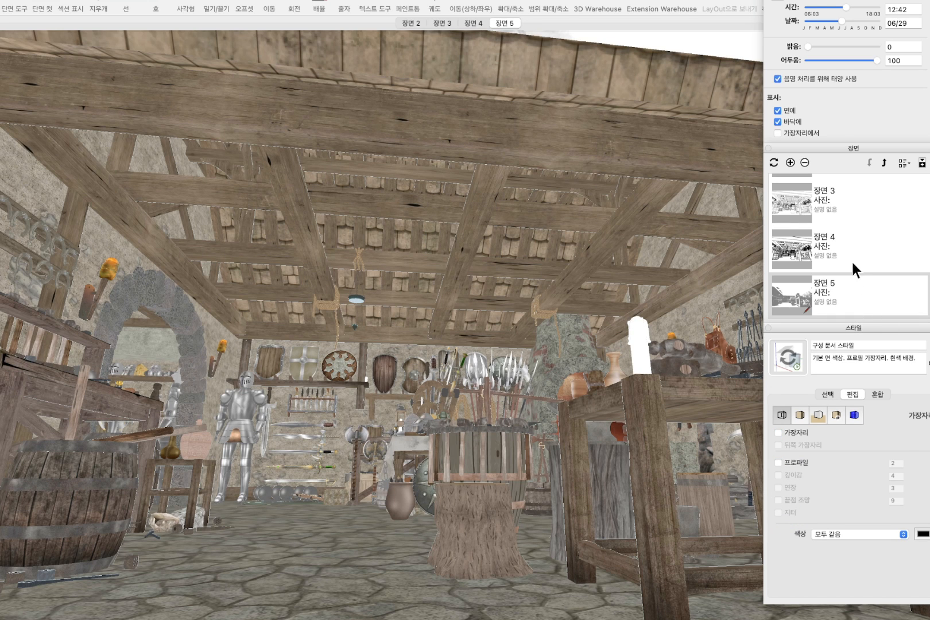
click(790, 163)
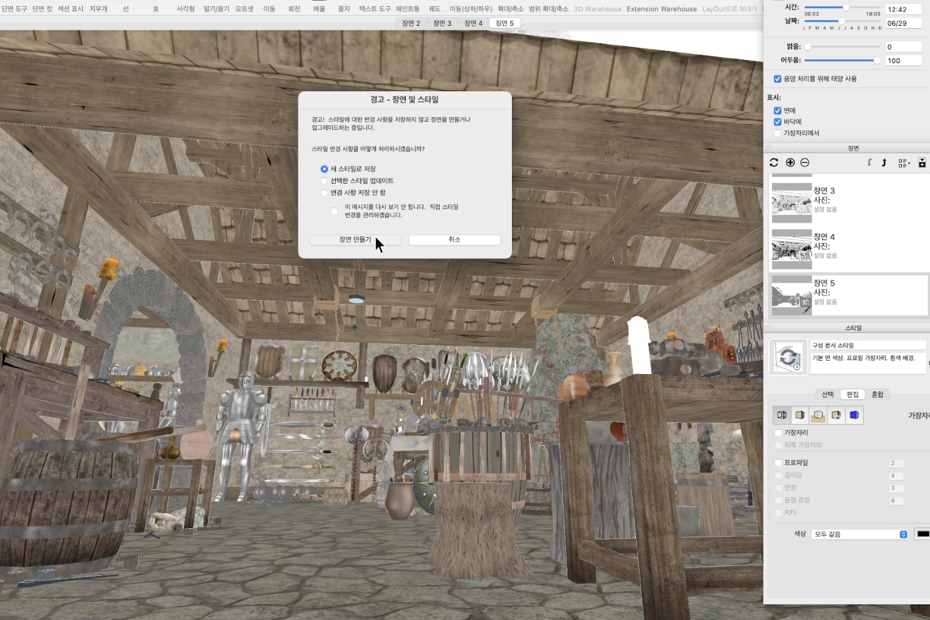
click(355, 238)
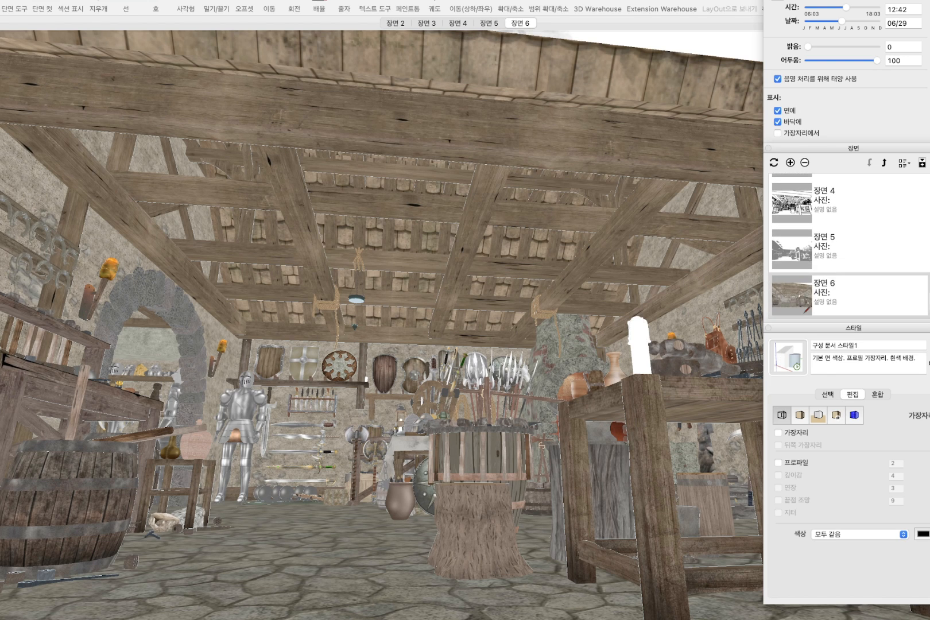
Go back through the saved scenes and activate the flat-colour scene 장면 2
scroll(899, 182, up, 1)
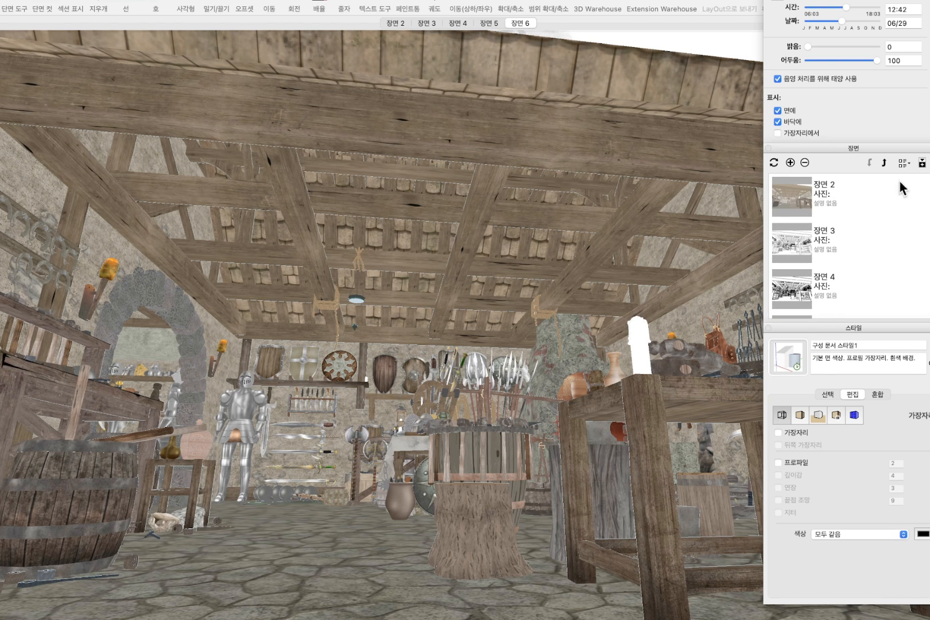
click(830, 201)
click(793, 241)
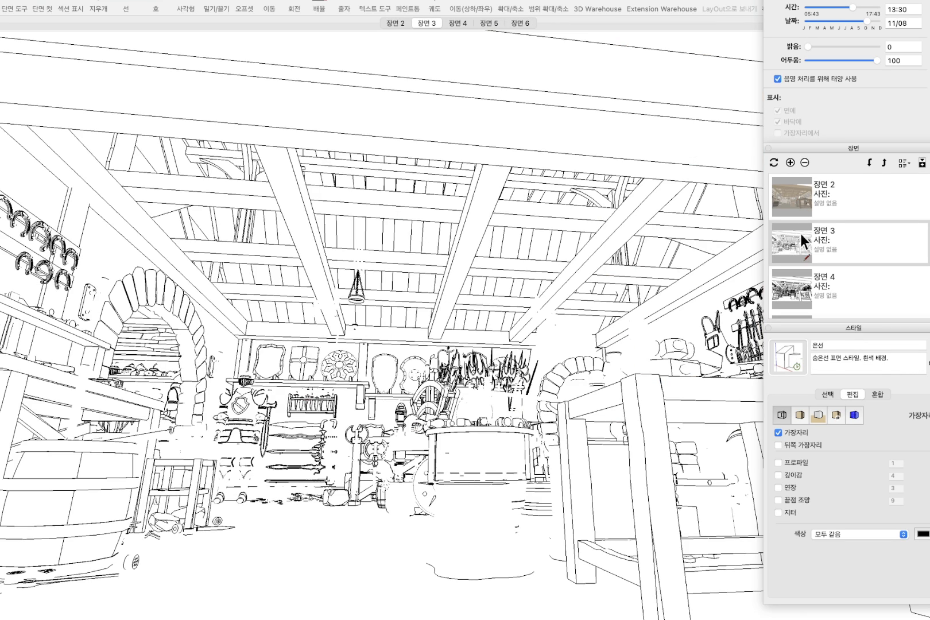
click(796, 198)
Start a 2D graphic export of the flat-colour scene in Portable Network Graphics (*.png) format
click(1, 1)
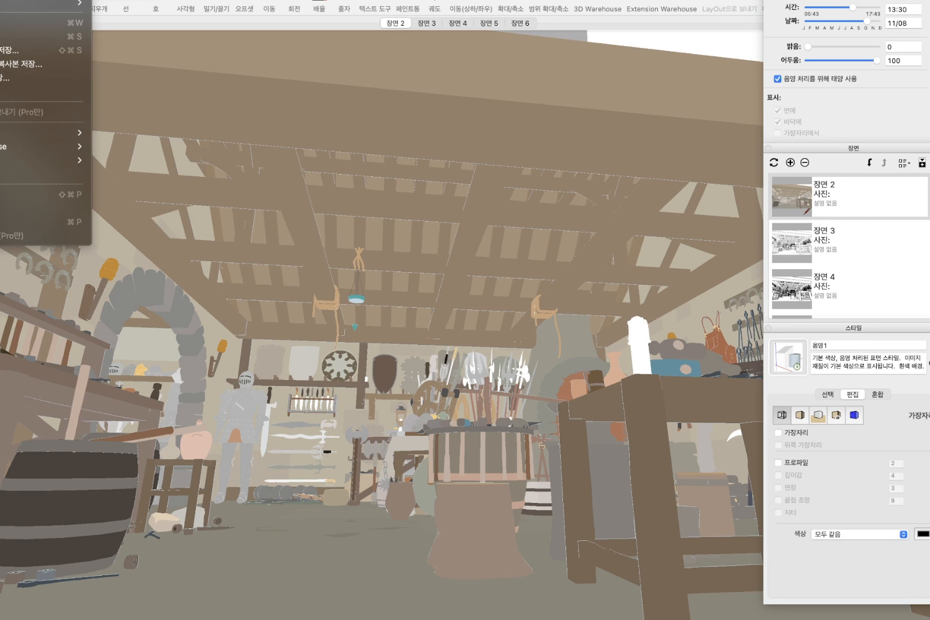
mouse_move(14, 159)
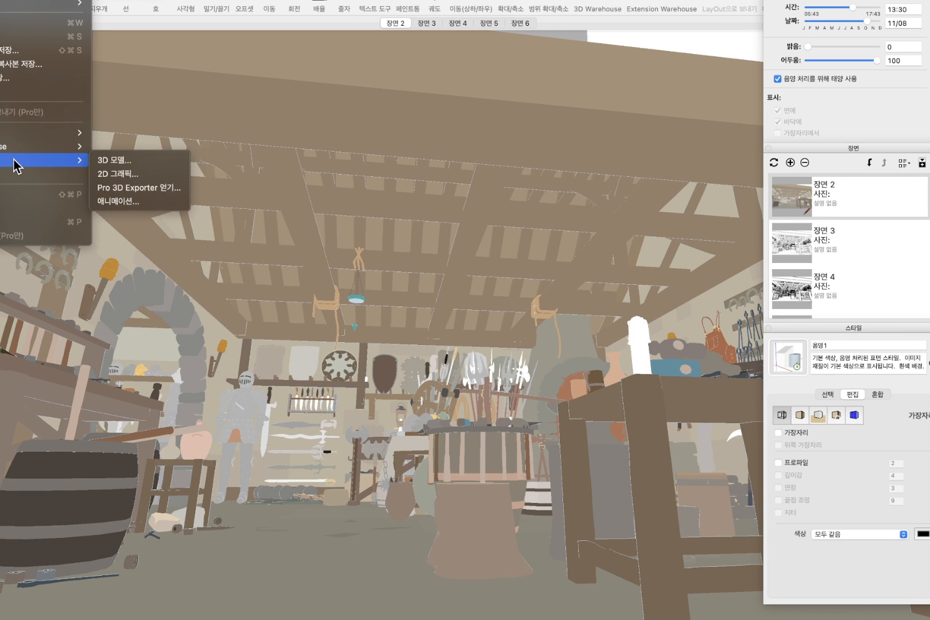
click(133, 174)
click(508, 325)
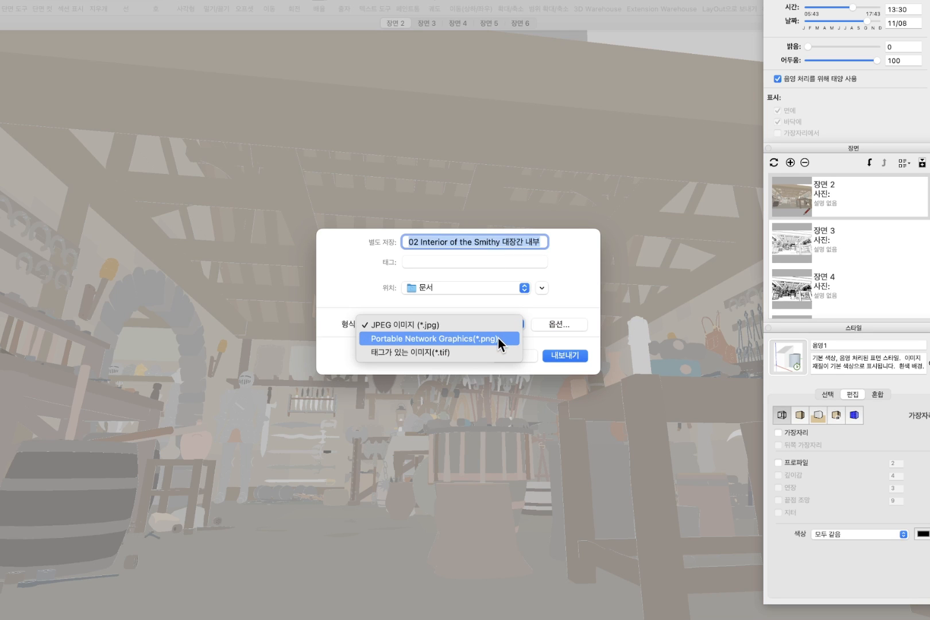
click(494, 340)
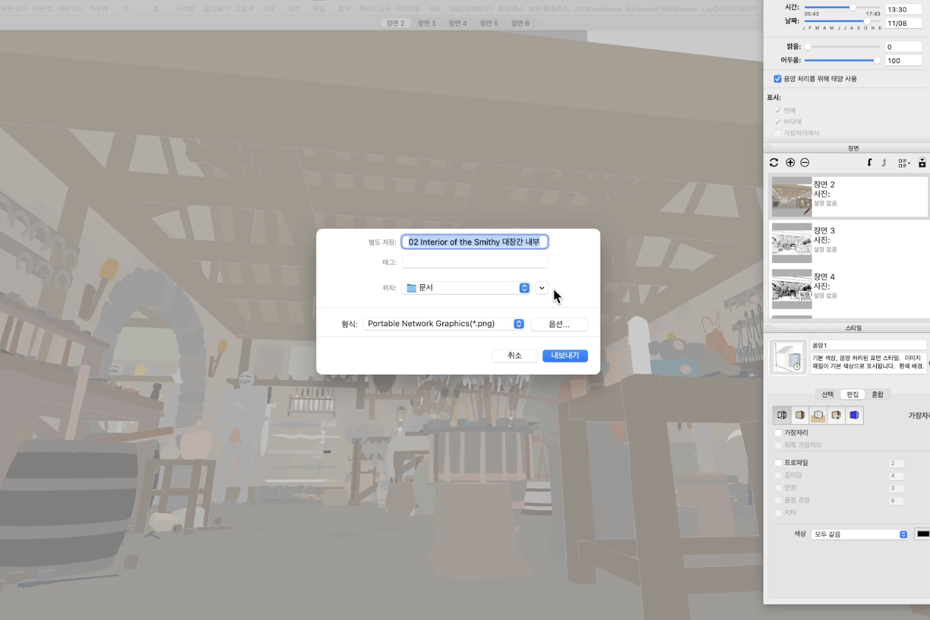
Try export options with the view size disabled and a transparent background enabled, and cancel both the options and the export
click(562, 324)
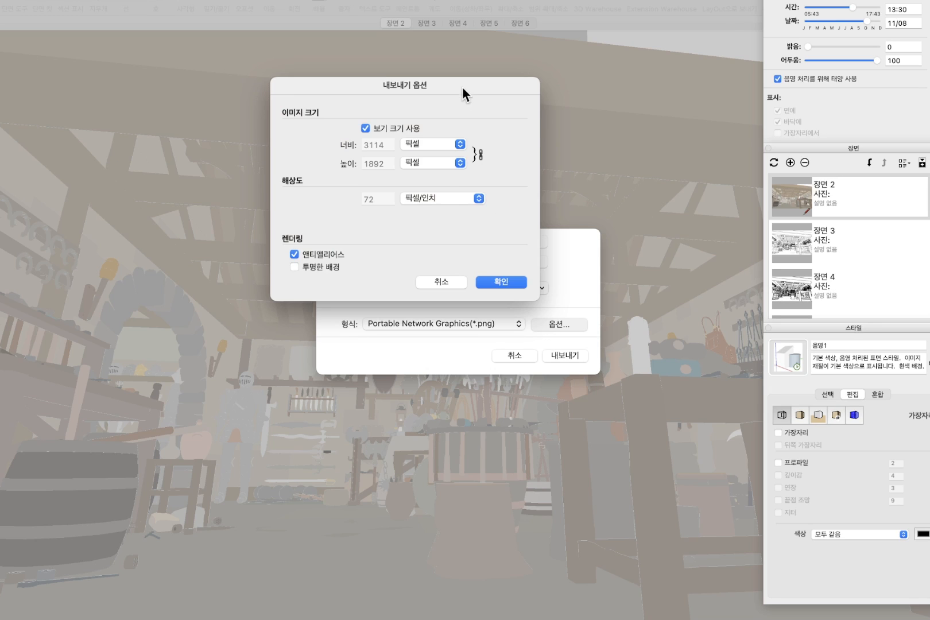
drag(462, 87, 631, 40)
click(536, 82)
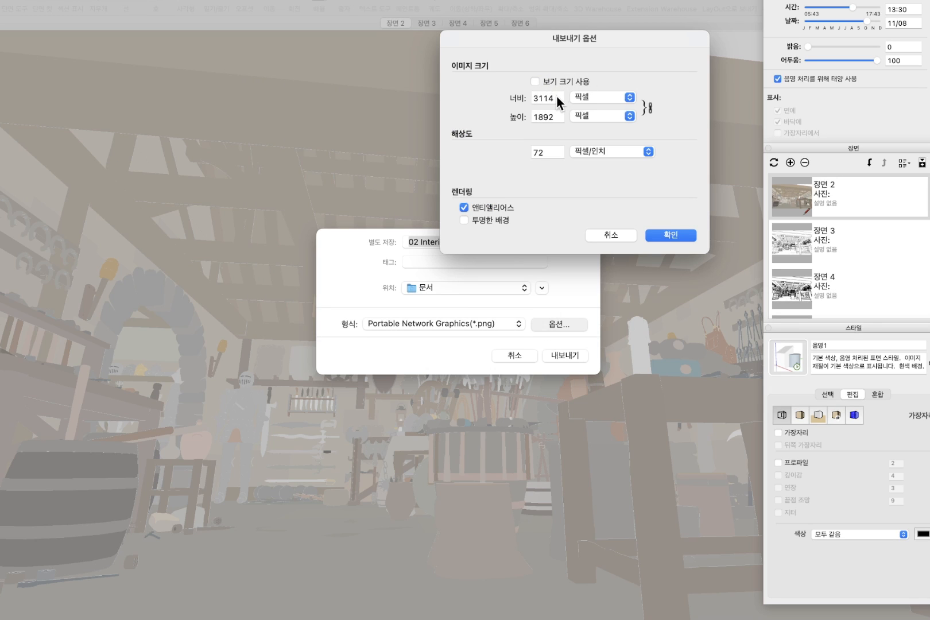
key(Tab)
key(shift+Tab)
click(560, 152)
click(623, 152)
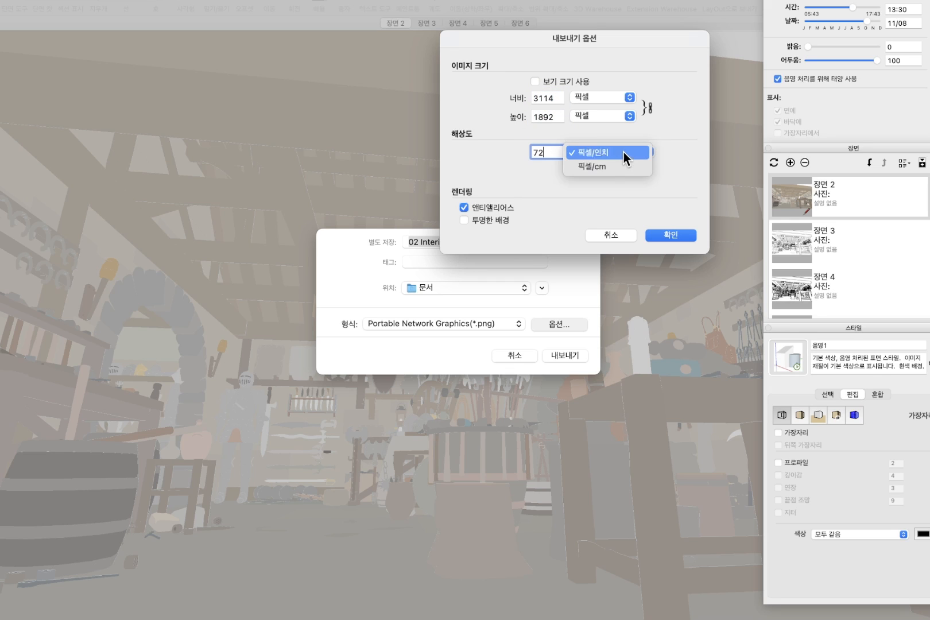
click(491, 148)
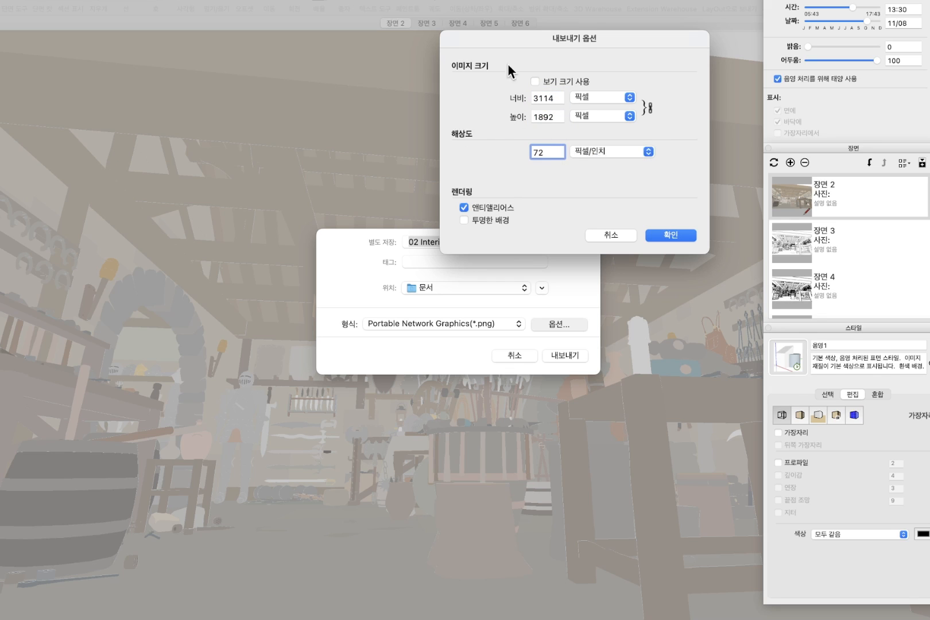
click(463, 220)
click(464, 207)
click(622, 232)
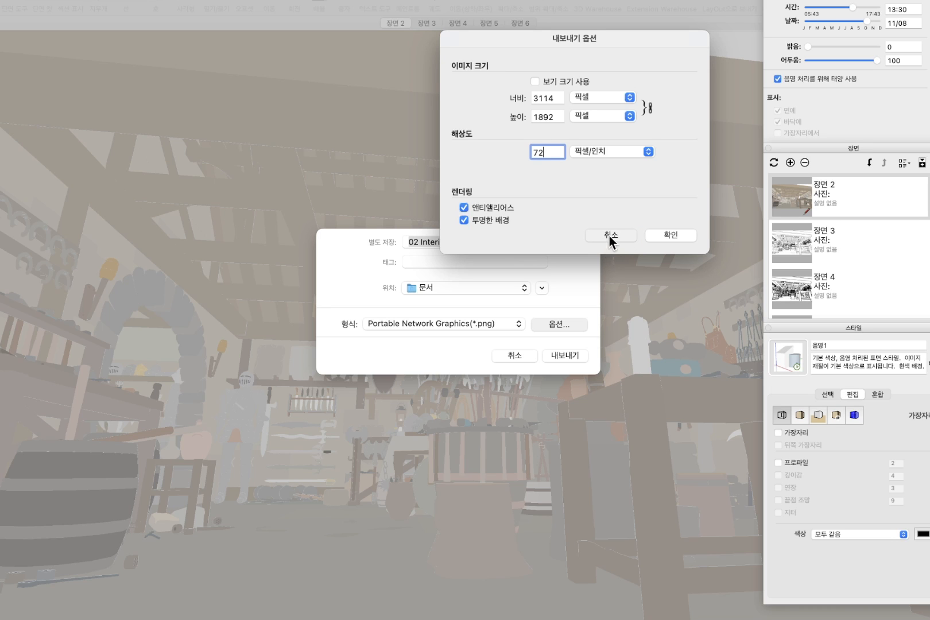
click(516, 359)
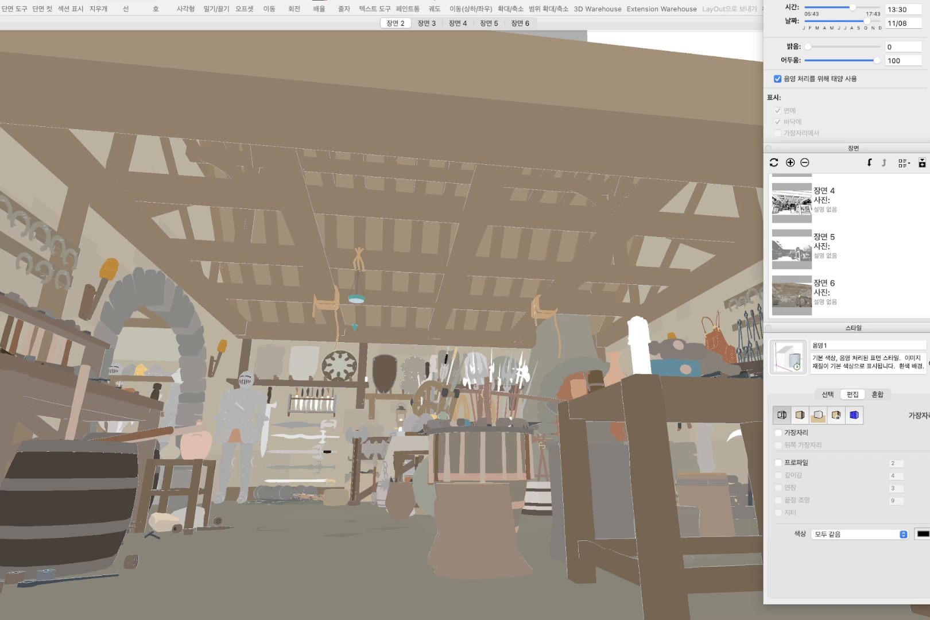
Select the foreground workbench, shelving table, barrel and stump, invert the selection and delete everything else in the smithy
scroll(923, 182, up, 3)
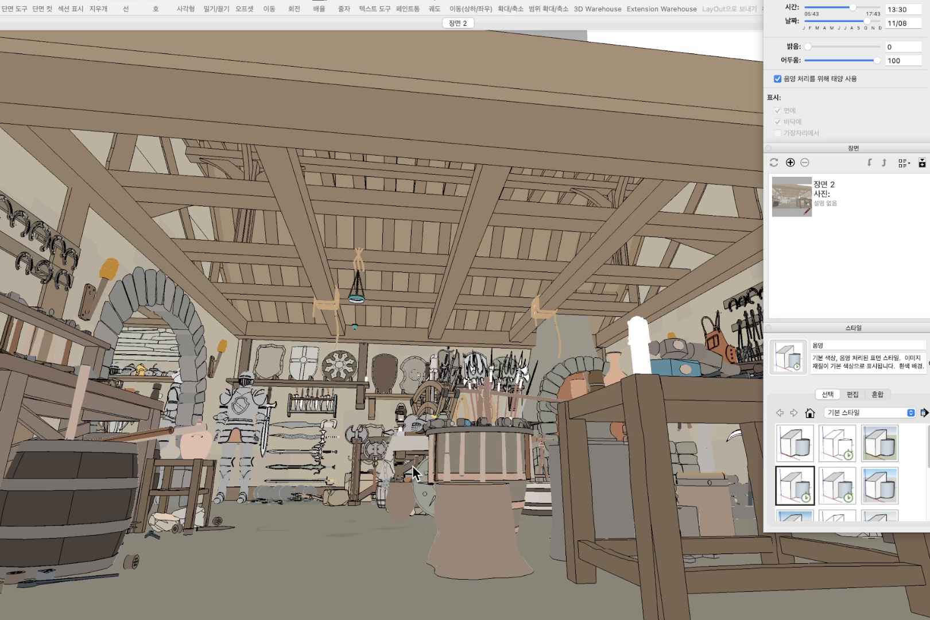
click(651, 397)
shift+click(66, 421)
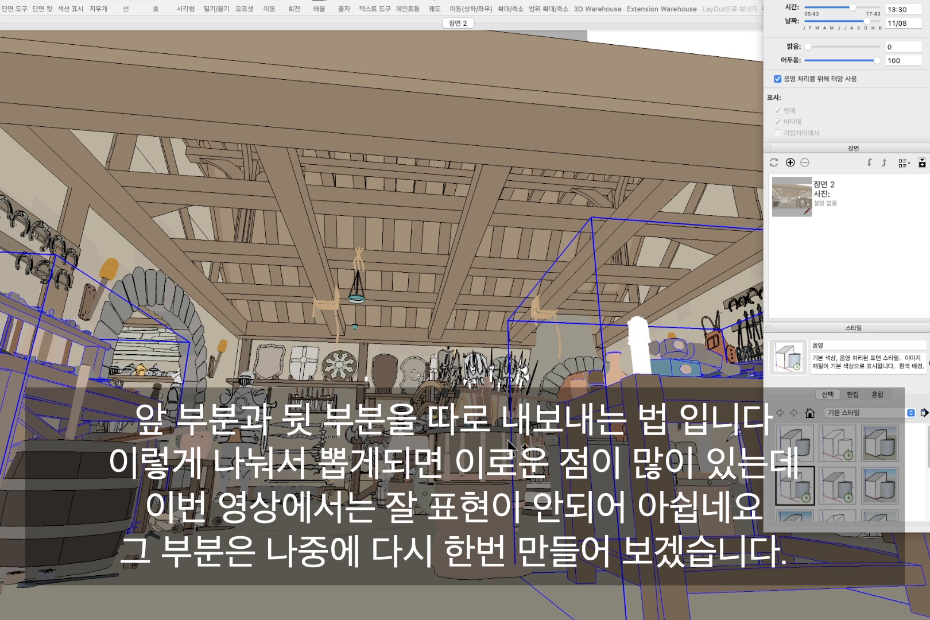
shift+click(114, 475)
shift+click(487, 531)
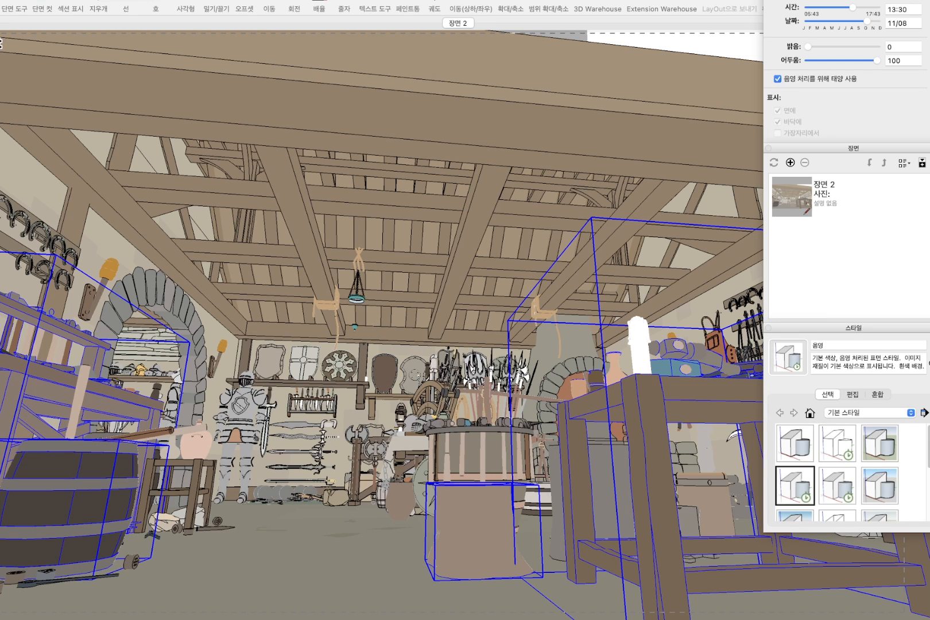
key(super+shift+i)
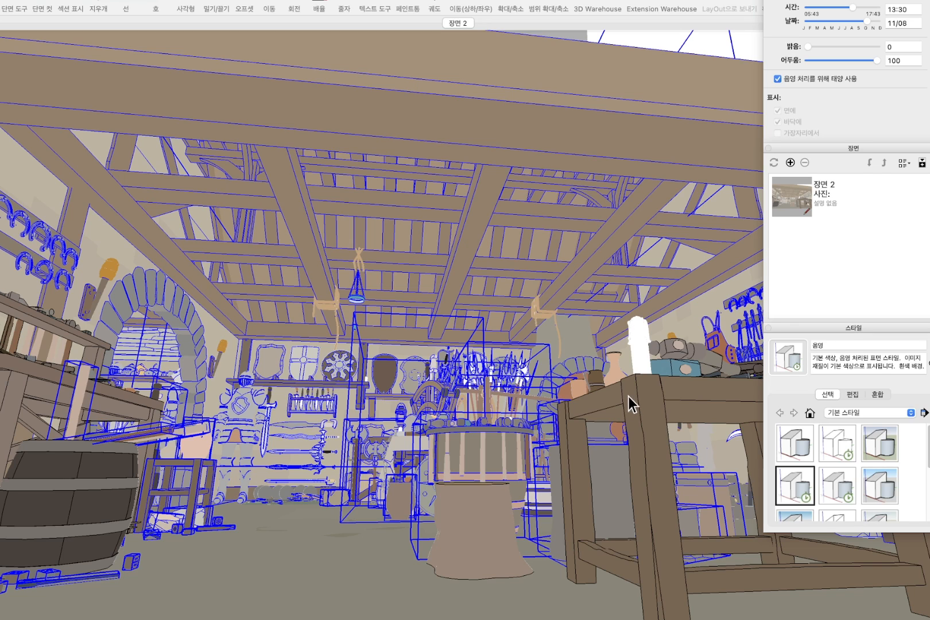
right_click(311, 269)
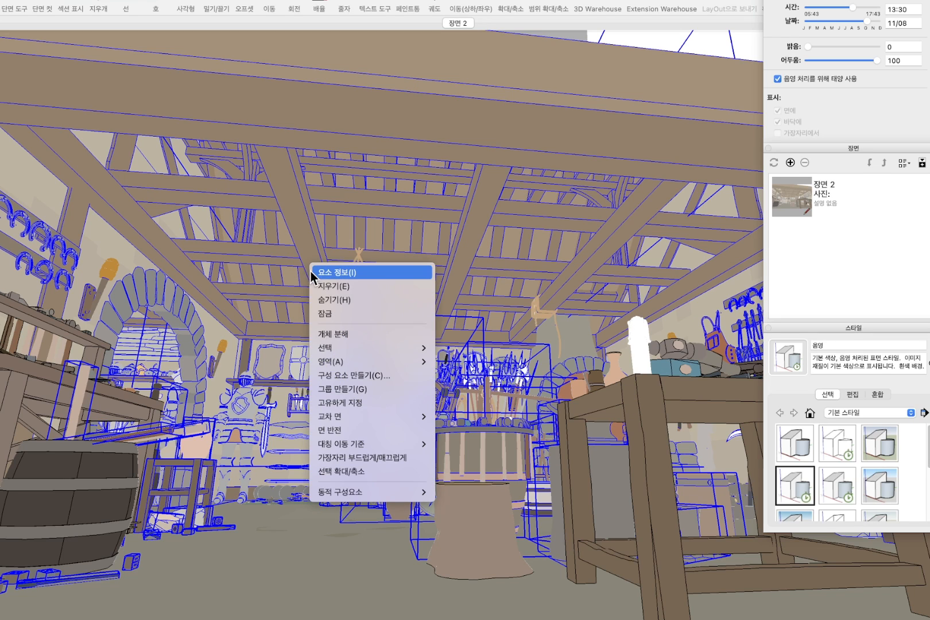
click(347, 284)
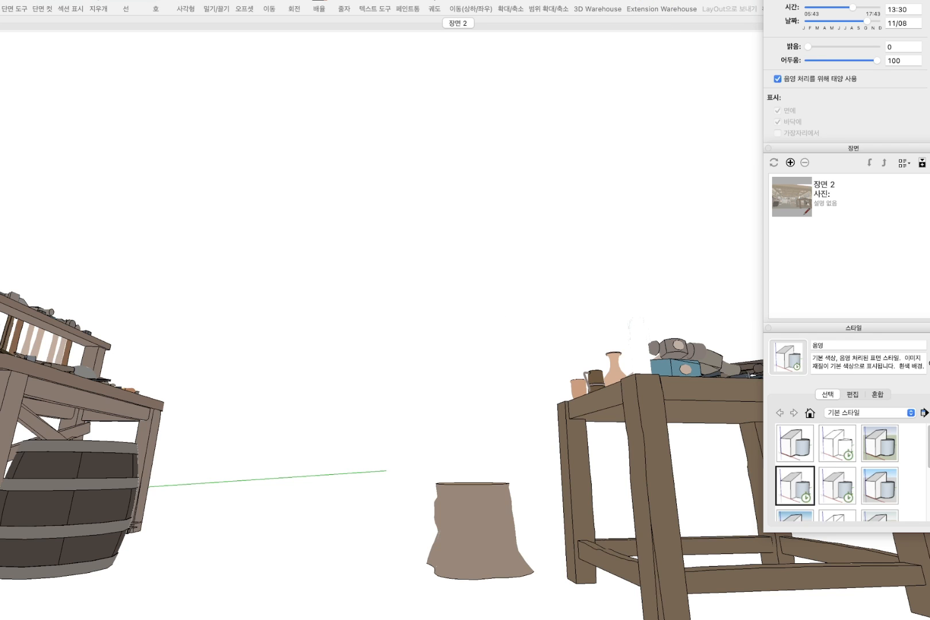
Undo the background deletion and remove the selected foreground tables, barrel and stump instead
key(super+z)
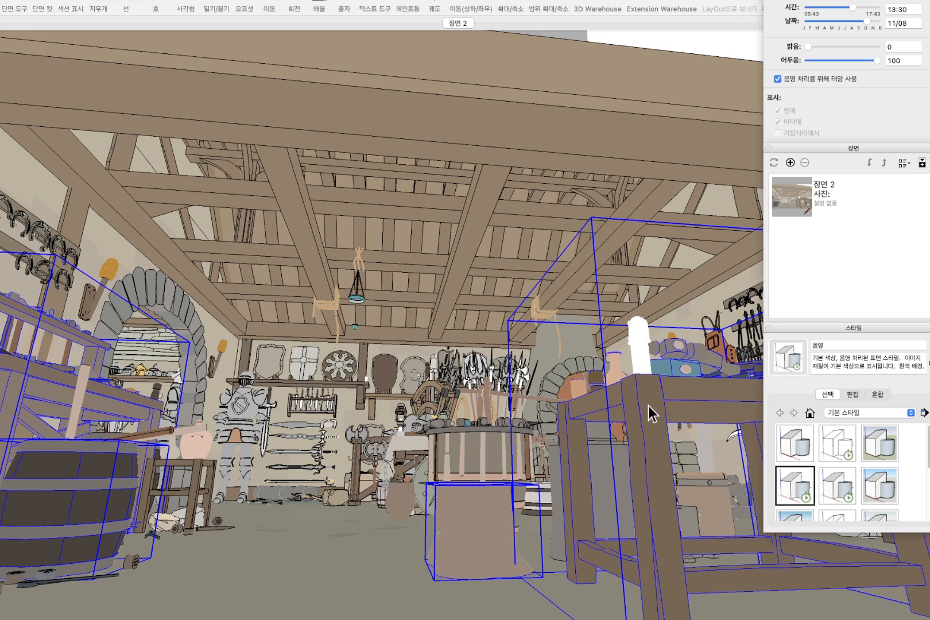
right_click(646, 400)
click(689, 423)
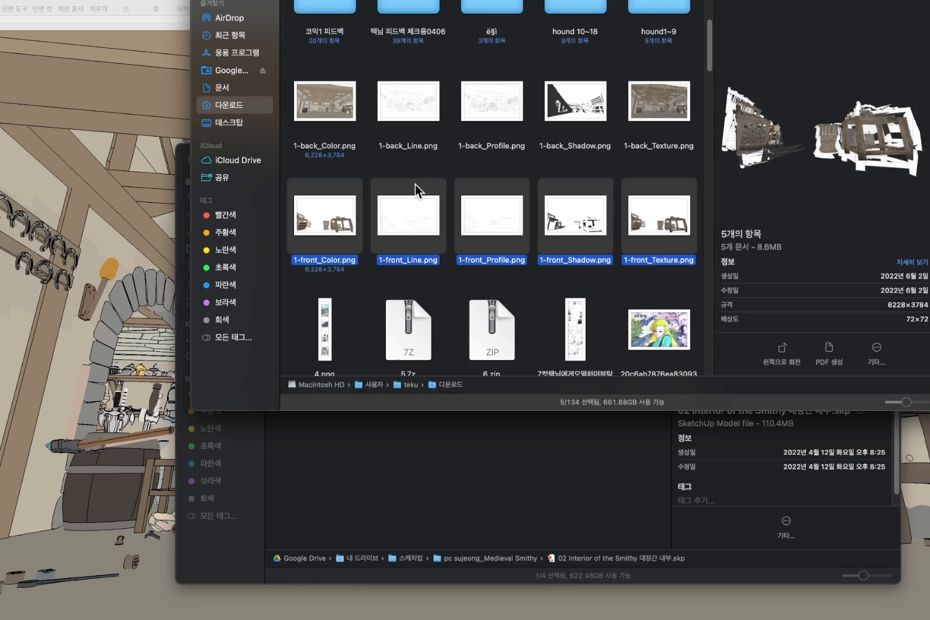
Preview the exported 1-back and 1-front layer PNG images in the Downloads folder in Finder
click(319, 104)
click(391, 112)
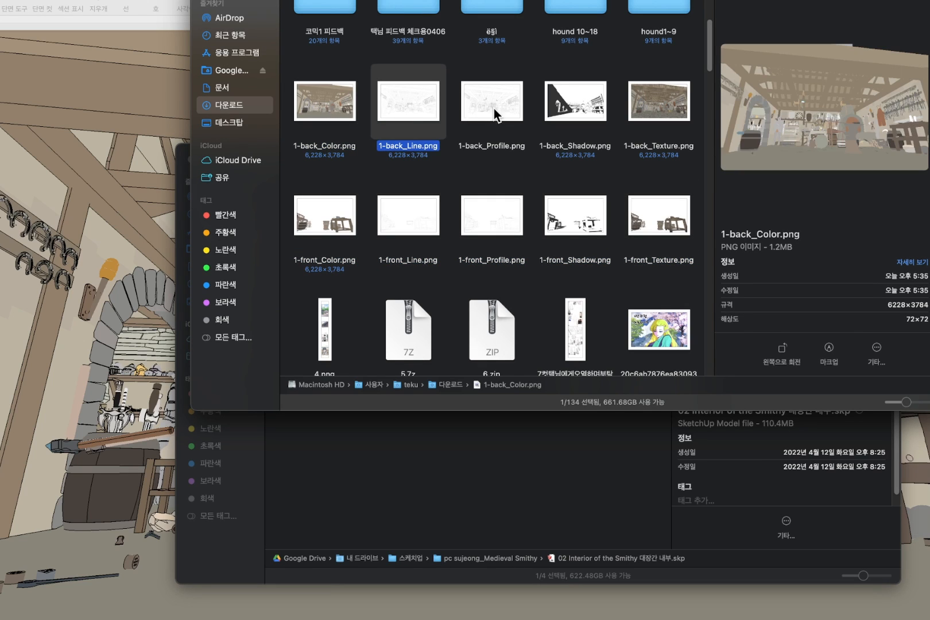
click(493, 112)
click(332, 231)
click(399, 218)
click(501, 230)
click(574, 224)
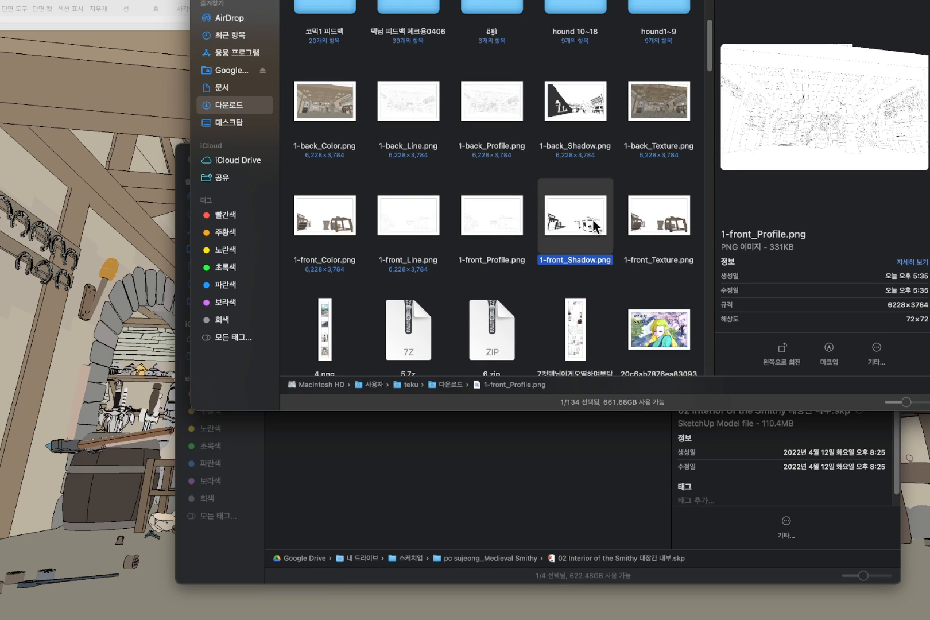
click(637, 230)
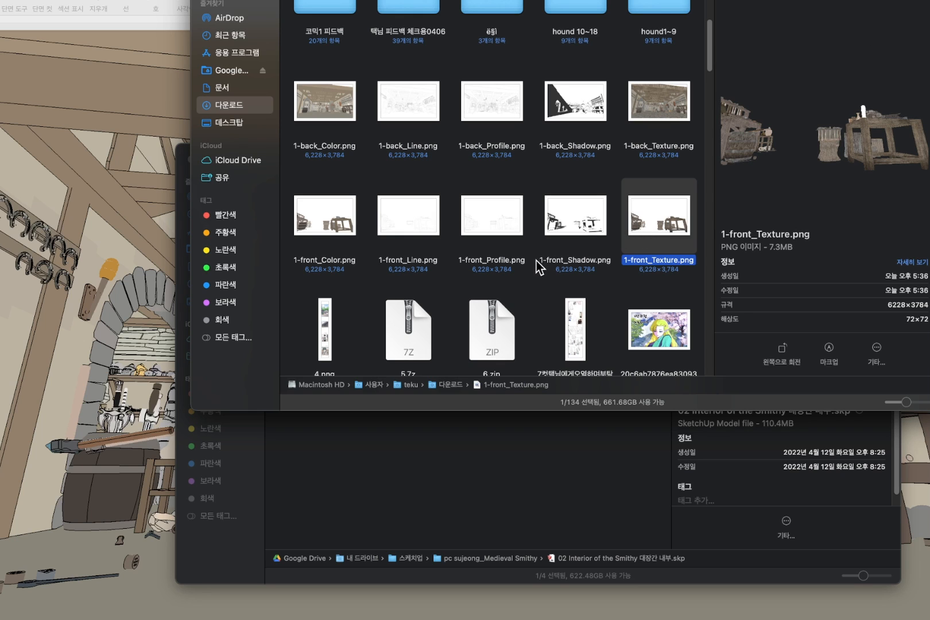
Bring the exported 1-back PNG images from the Downloads folder into Clip Studio Paint to combine them on one canvas
click(134, 8)
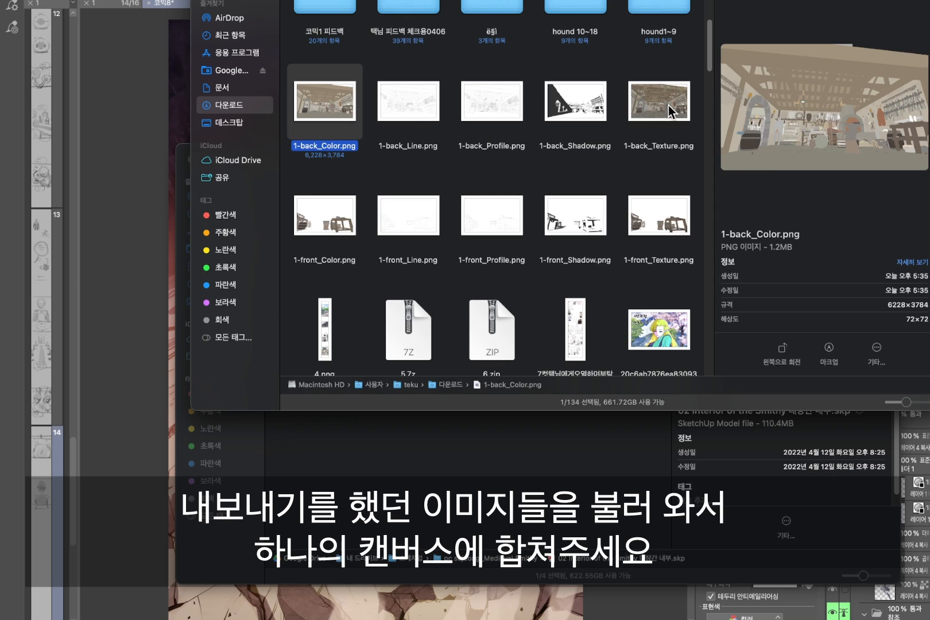
super+click(668, 106)
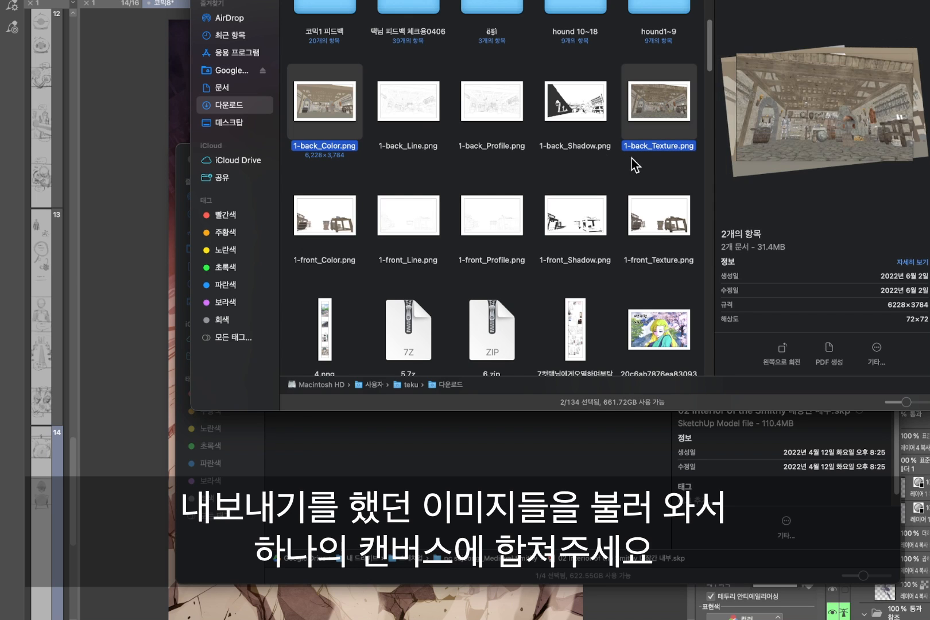
drag(677, 173, 138, 282)
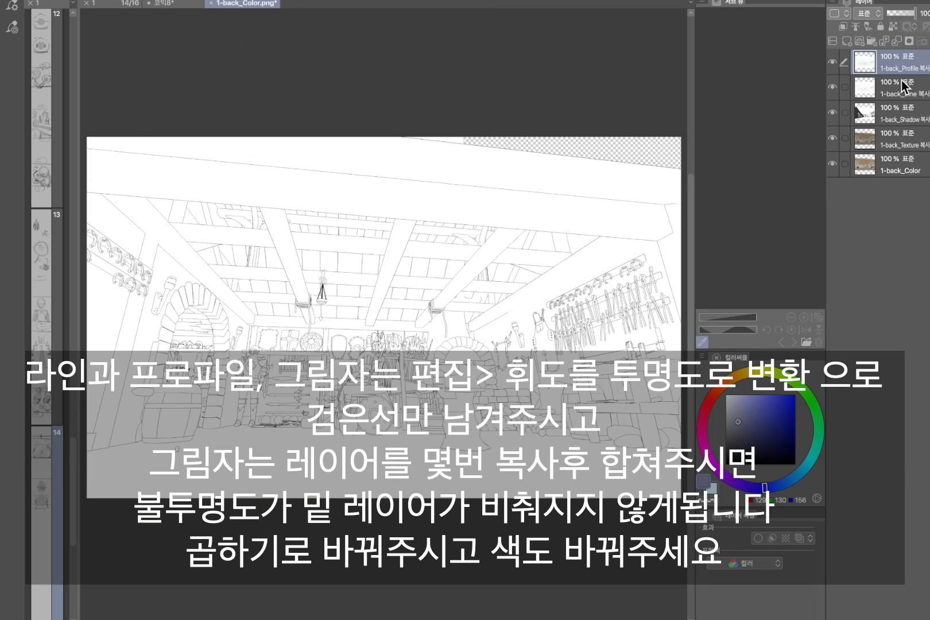
Duplicate the 1-back_Shadow layer three times, merge the copies into a solid black shadow, and lock its transparent pixels
click(900, 112)
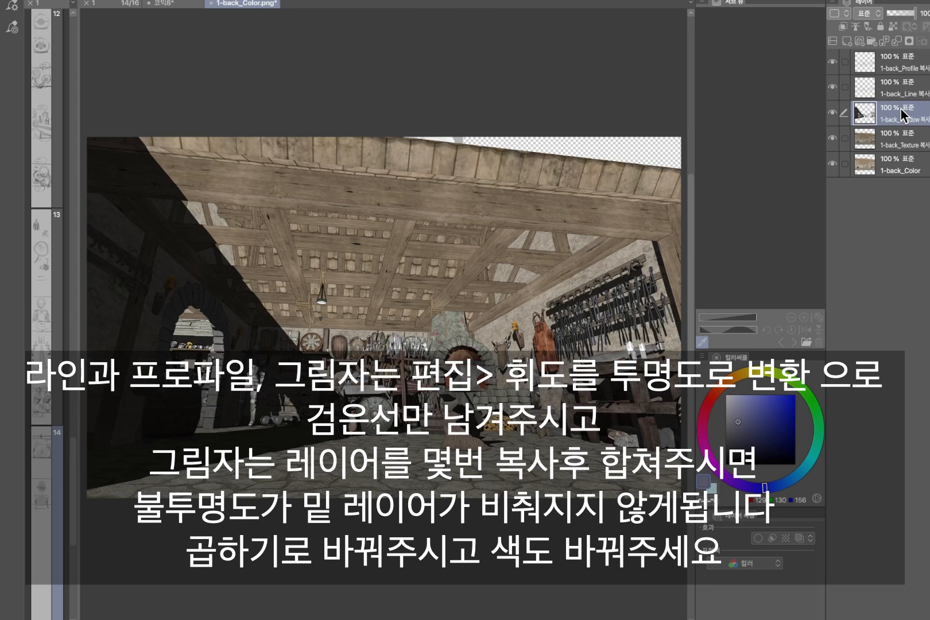
key(super+v)
key(super+v)
key(super+v)
key(super+e)
key(super+e)
key(super+e)
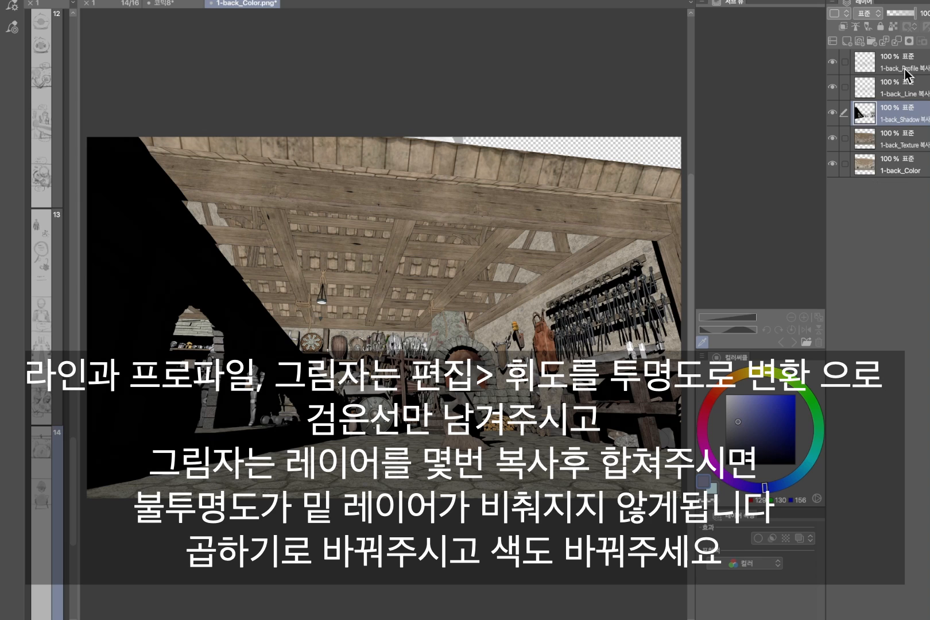
click(890, 28)
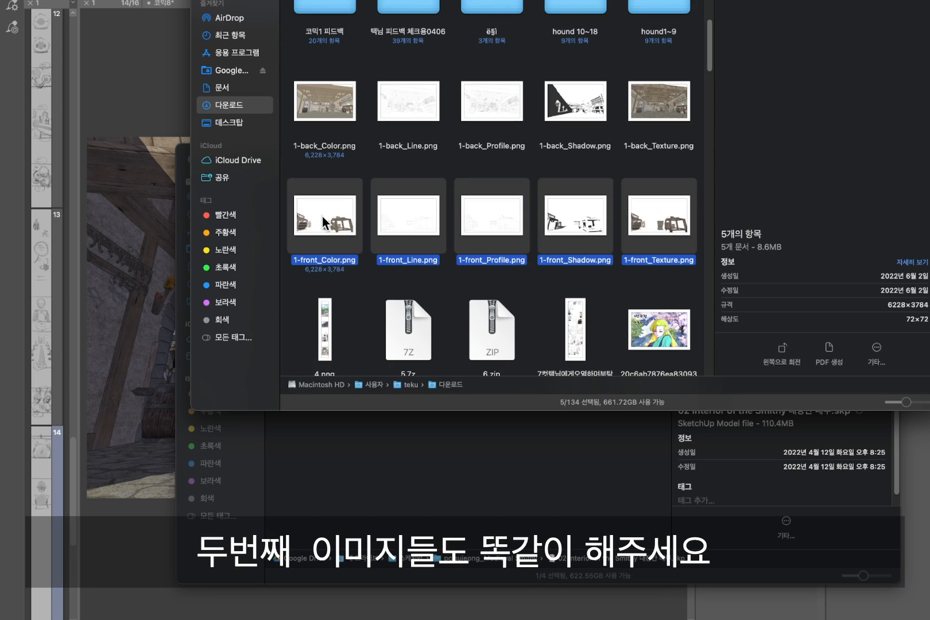
Bring the five 1-front PNG images from the Downloads folder into Clip Studio Paint
drag(325, 215, 141, 414)
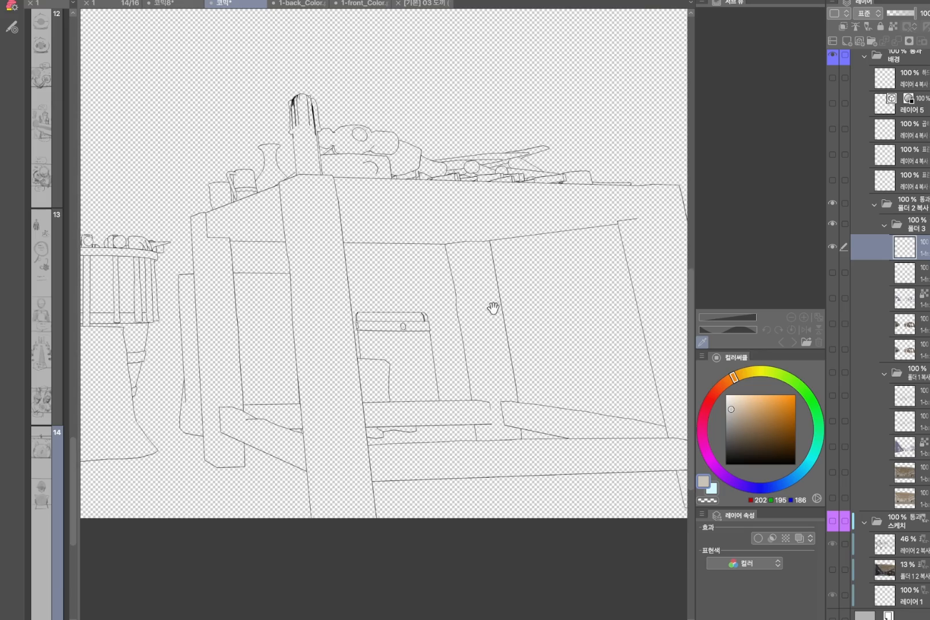
Add a border effect to the foreground profile layer of the workbench and stump, and set the border colour to black
drag(498, 345, 464, 331)
mouse_move(421, 297)
mouse_down()
mouse_move(431, 298)
mouse_move(421, 298)
mouse_up()
drag(487, 332, 450, 340)
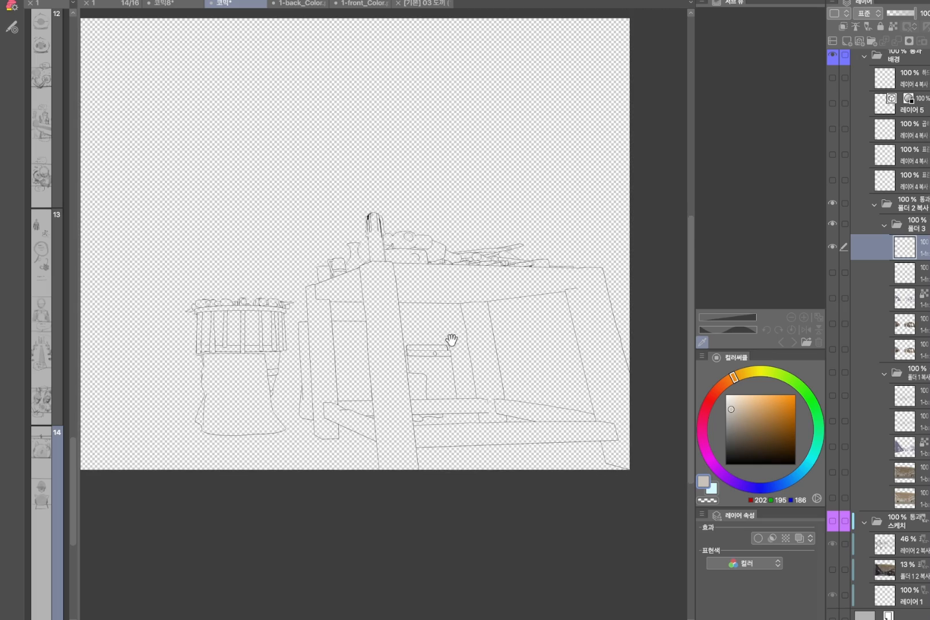
scroll(451, 340, up, 1)
drag(510, 334, 515, 292)
drag(490, 245, 470, 231)
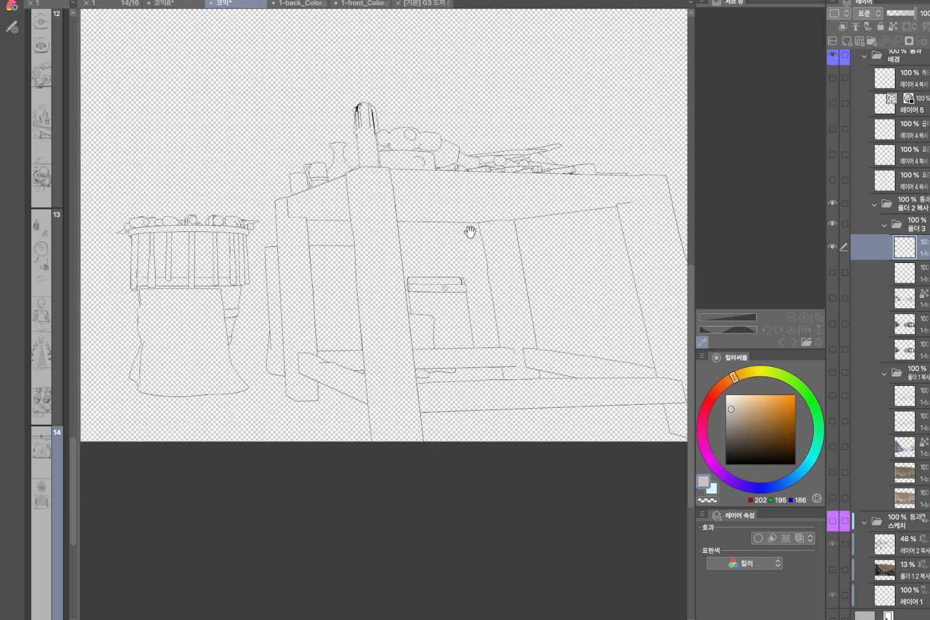
click(758, 538)
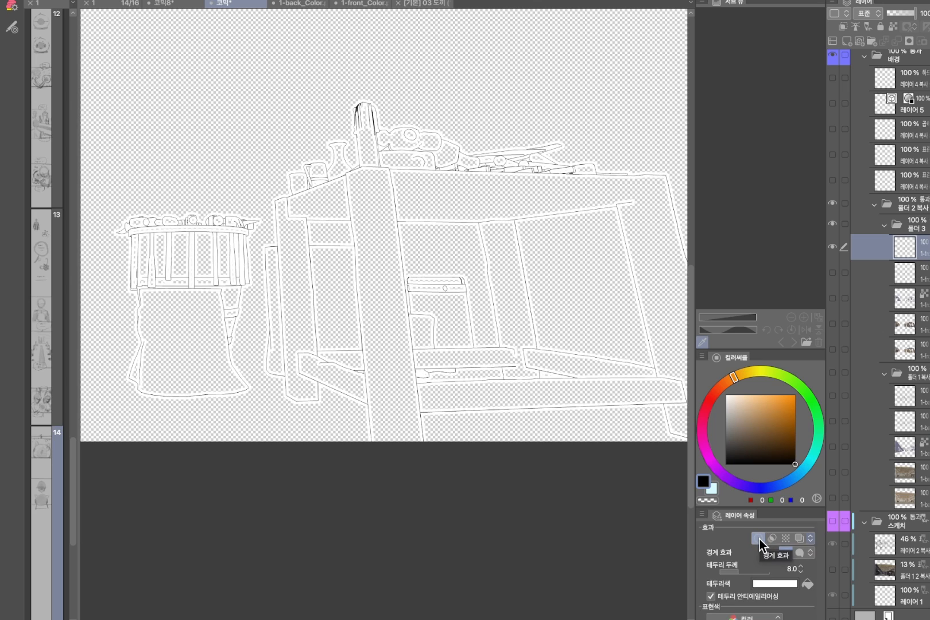
click(806, 584)
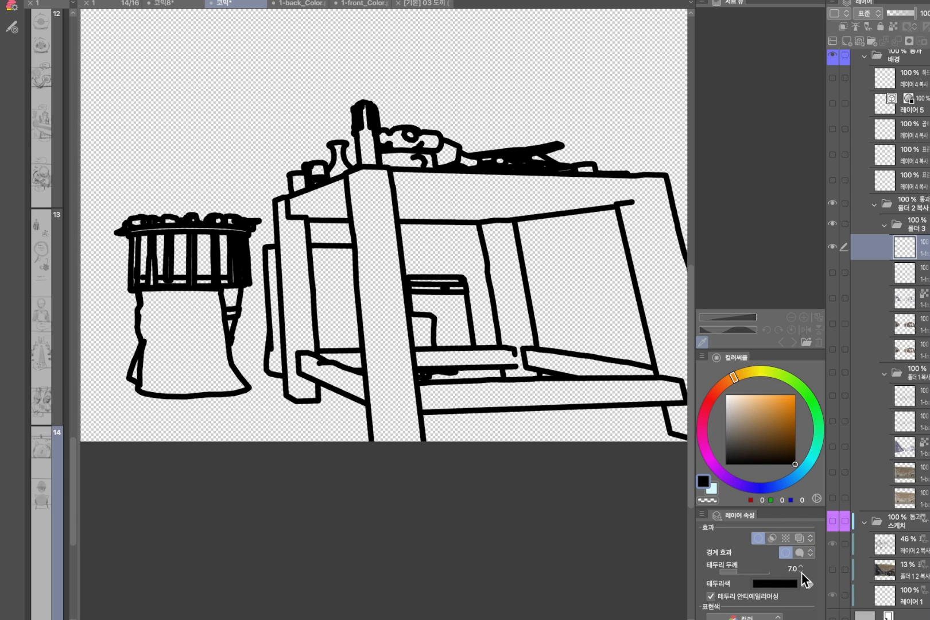
Reduce the profile layer's border thickness to 1.0
click(801, 571)
click(801, 572)
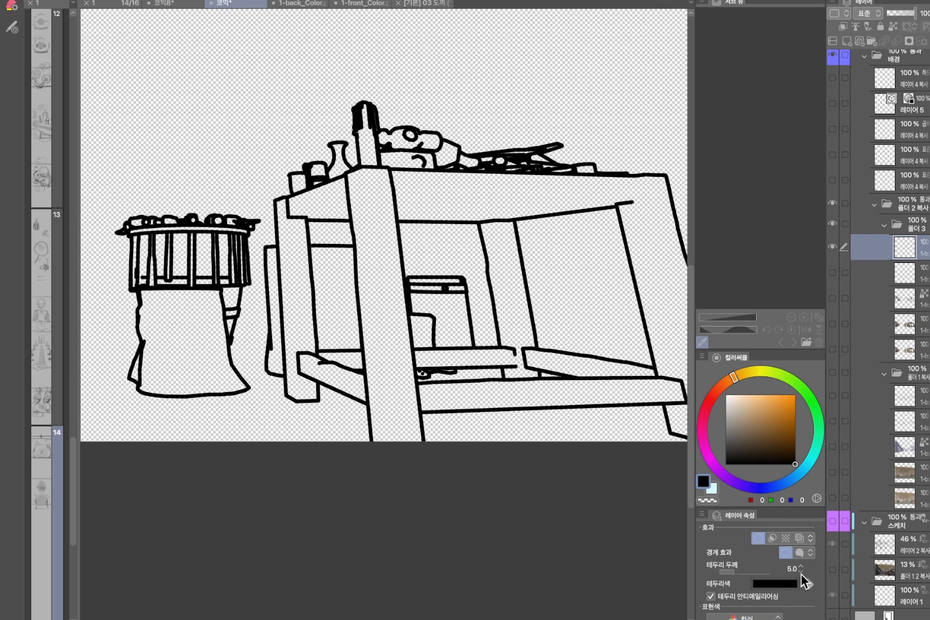
click(801, 571)
click(801, 571)
click(801, 572)
click(801, 571)
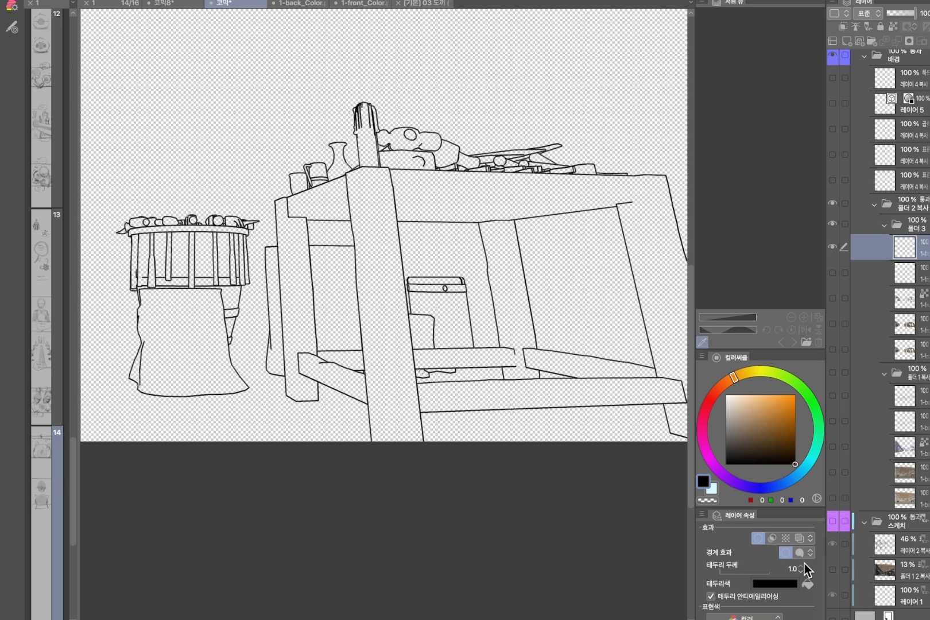
Restore the visibility of the other layers and hide the foreground shadow, texture and colour layers to check the outlines
alt+click(832, 247)
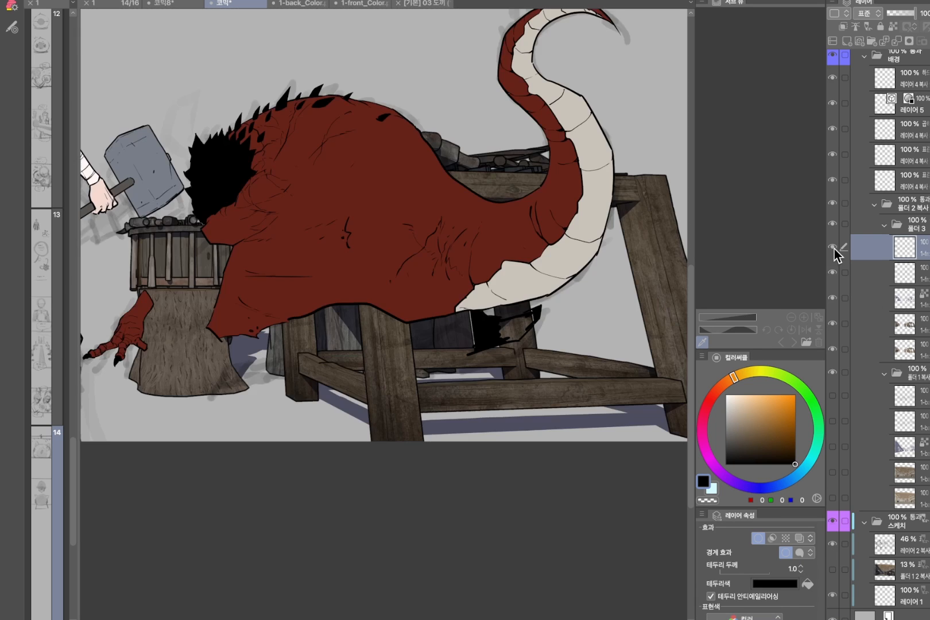
drag(832, 298, 832, 349)
scroll(641, 296, down, 3)
scroll(276, 273, up, 5)
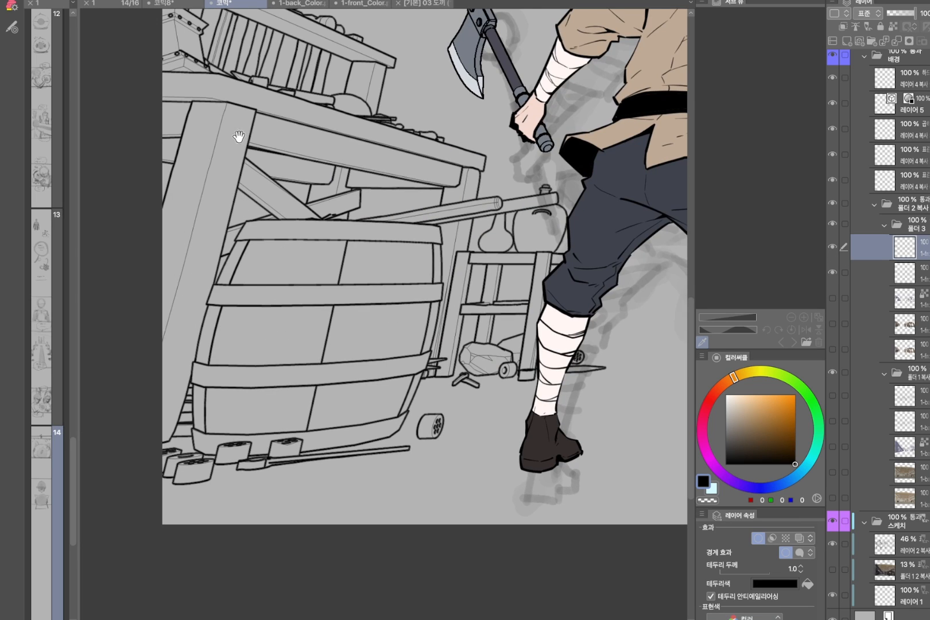
scroll(488, 308, down, 3)
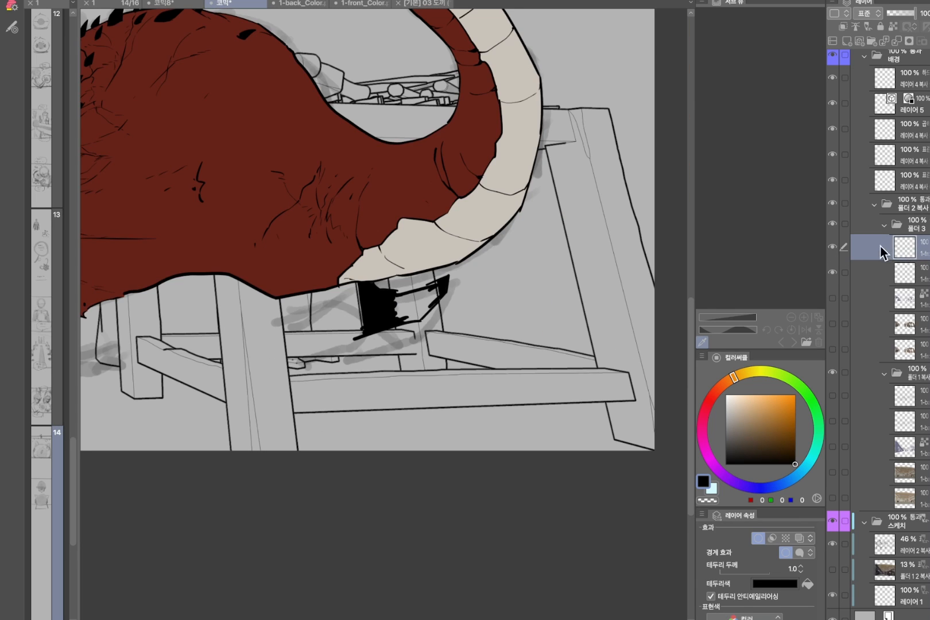
Merge the bordered profile layer down into the foreground line layer and isolate the merged linework to check it
key(super+e)
alt+click(832, 273)
alt+click(834, 273)
drag(316, 323, 436, 293)
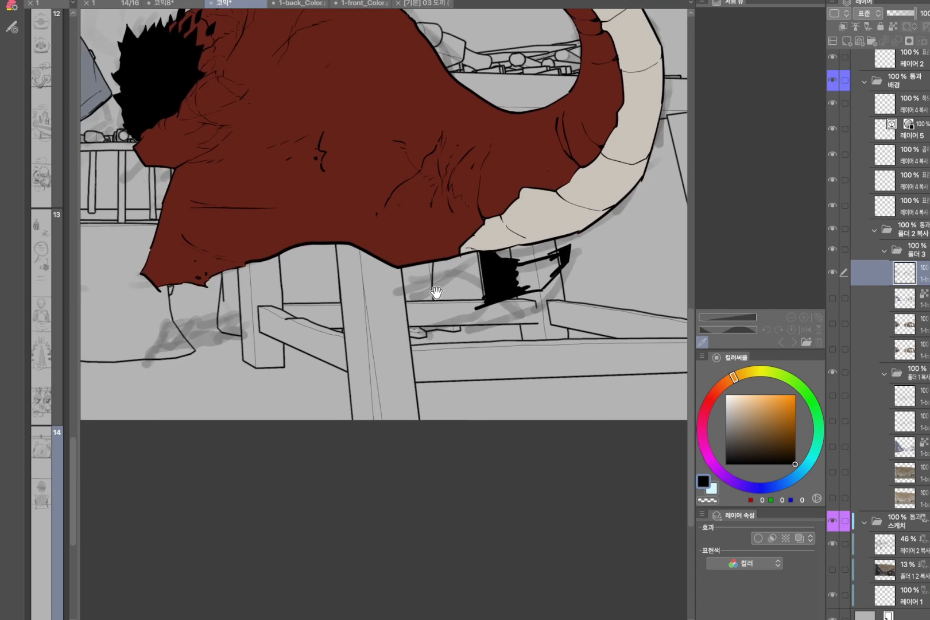
alt+click(832, 274)
alt+click(832, 275)
Show the foreground colour and texture layers again and compare the artwork with the foreground shadow layer on and off
click(832, 348)
drag(431, 370, 600, 357)
scroll(484, 350, down, 3)
drag(449, 333, 462, 329)
click(833, 323)
scroll(551, 305, up, 3)
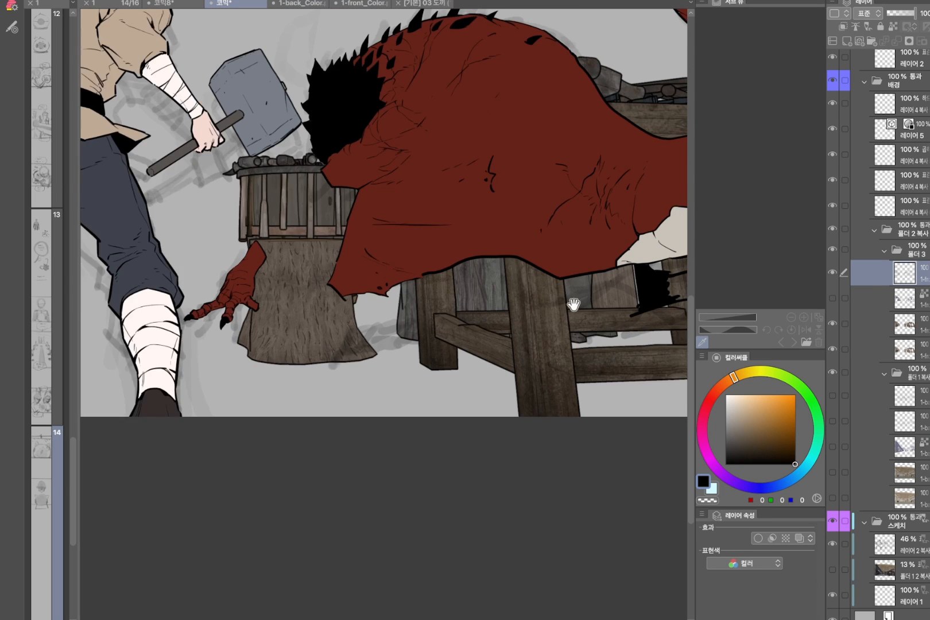
drag(575, 305, 474, 302)
click(833, 297)
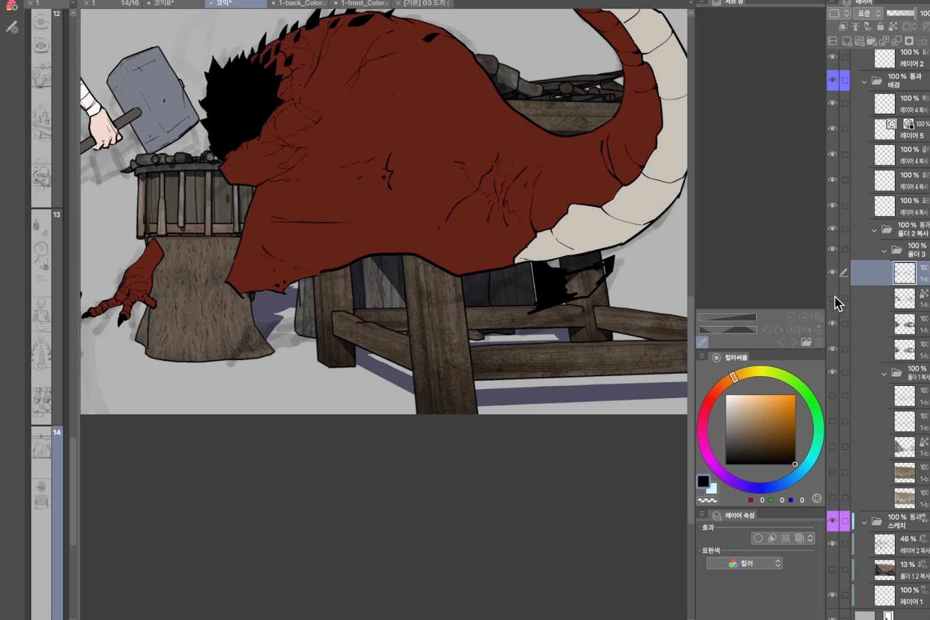
click(833, 297)
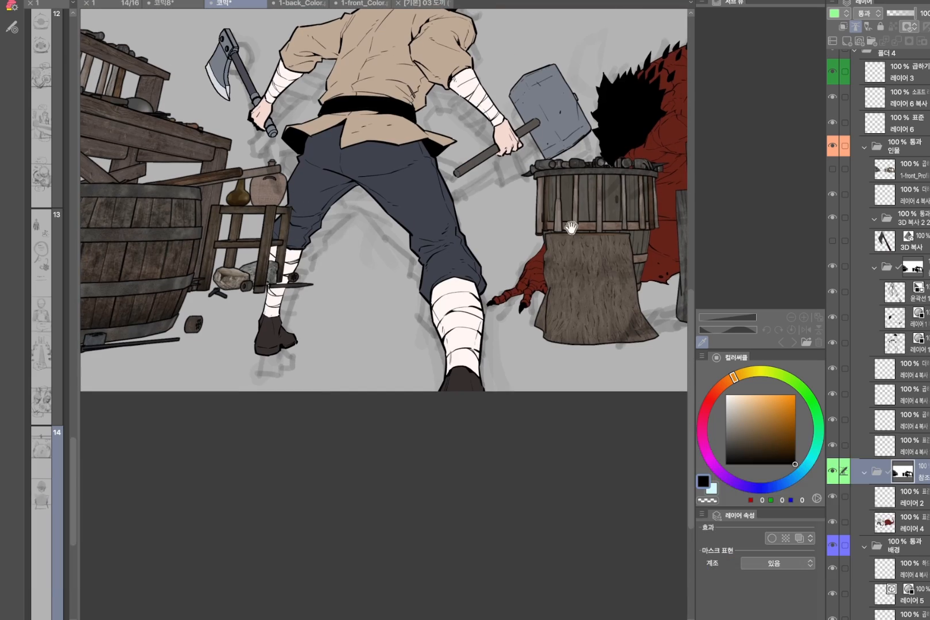
Examine how the mask on the 참조 folder places the foreground stump and workbench in front of the red monster
click(918, 273)
drag(407, 302, 520, 328)
mouse_move(407, 248)
mouse_down()
mouse_move(394, 310)
mouse_move(438, 270)
mouse_up()
click(902, 472)
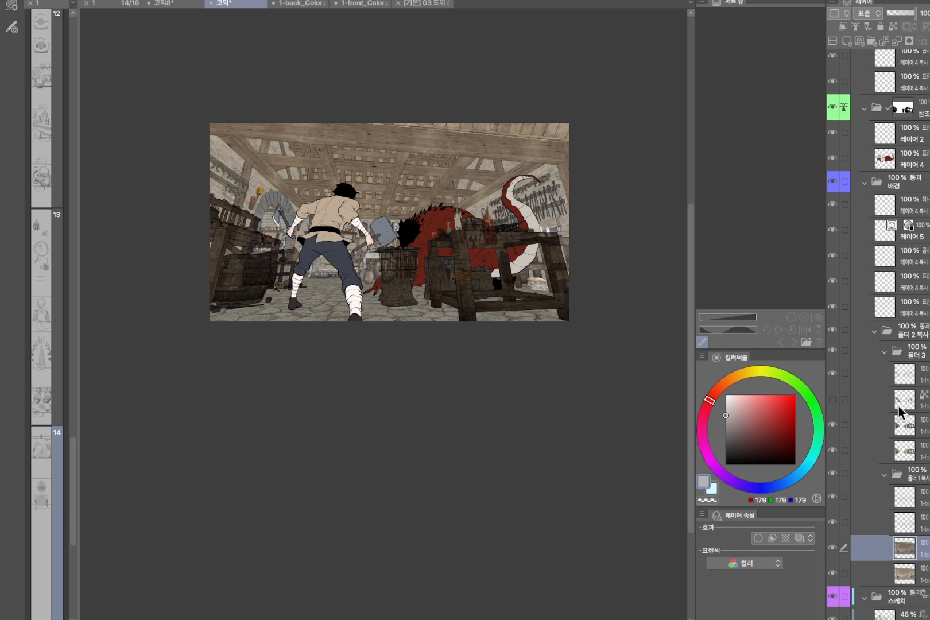
Delete the hidden foreground shadow layer from 폴더 3
click(901, 402)
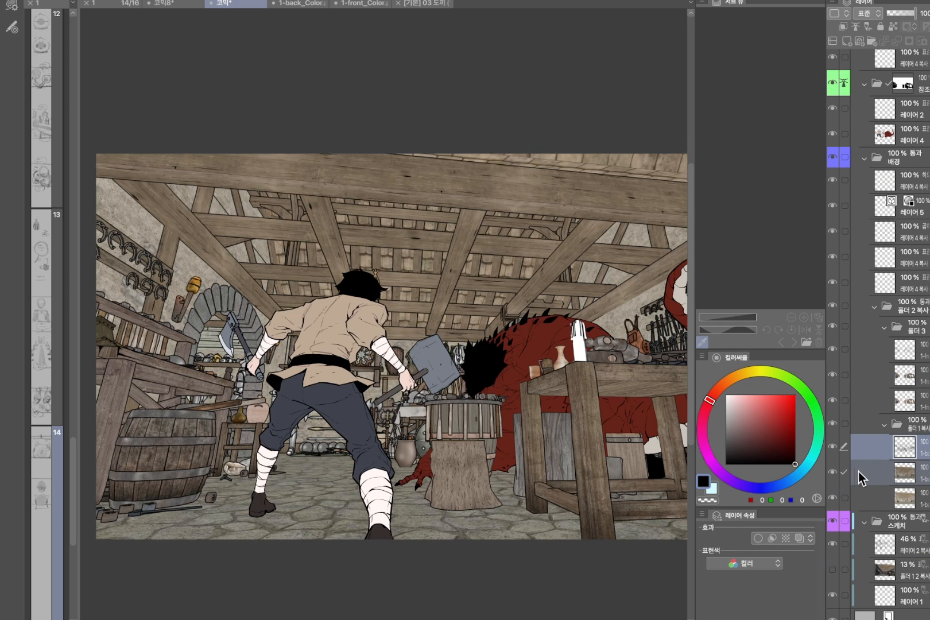
Add a new layer above the 1-back texture layer for hand-painted shadows and hide the texture layer
click(905, 472)
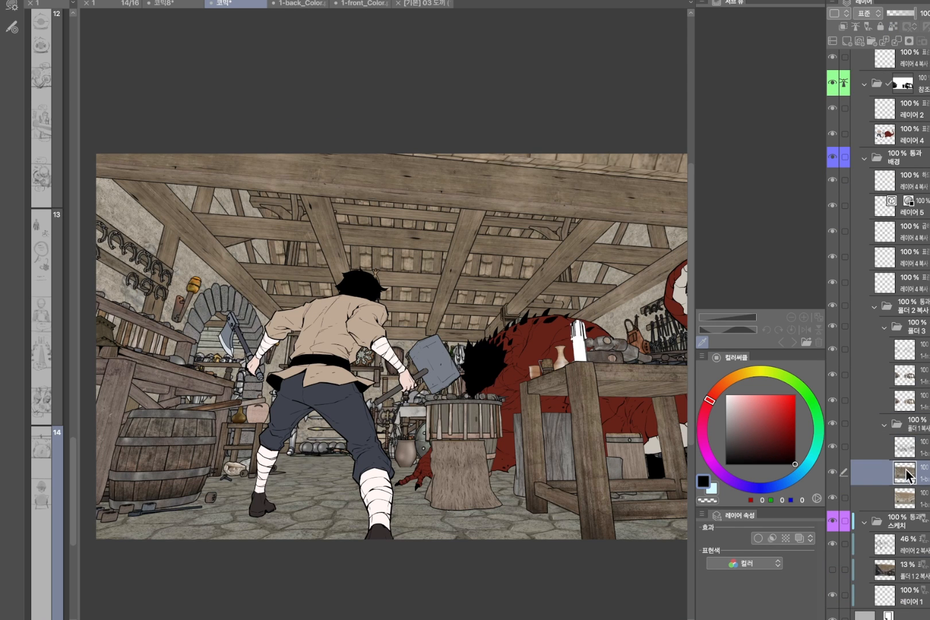
key(ctrl+shift+n)
click(830, 498)
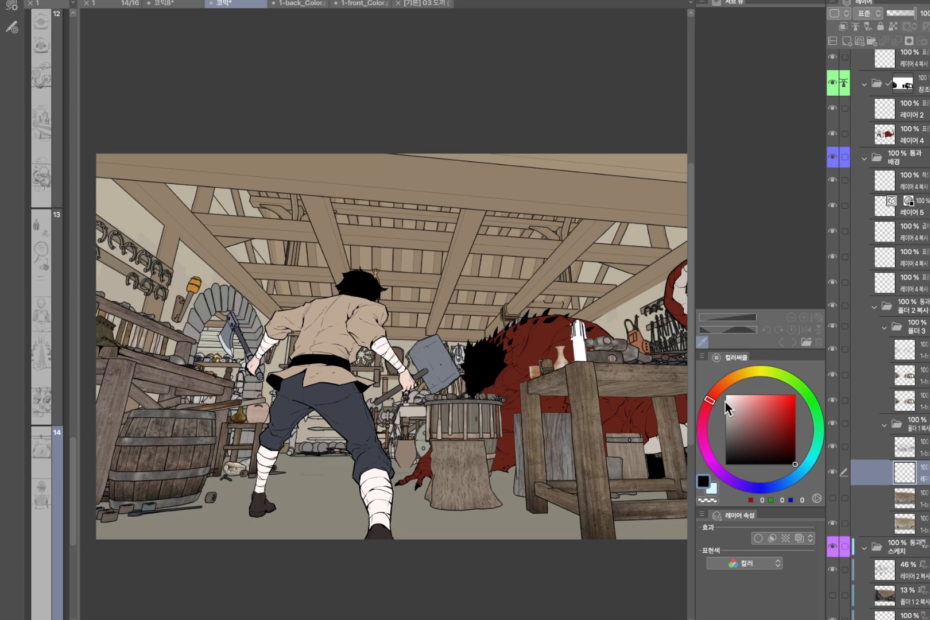
drag(434, 356, 450, 315)
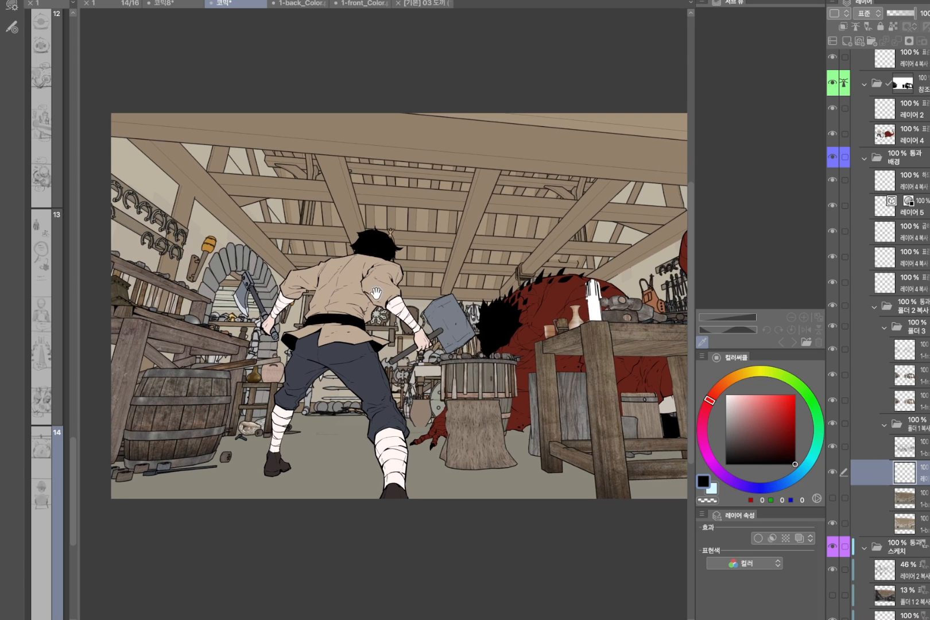
drag(345, 237, 351, 239)
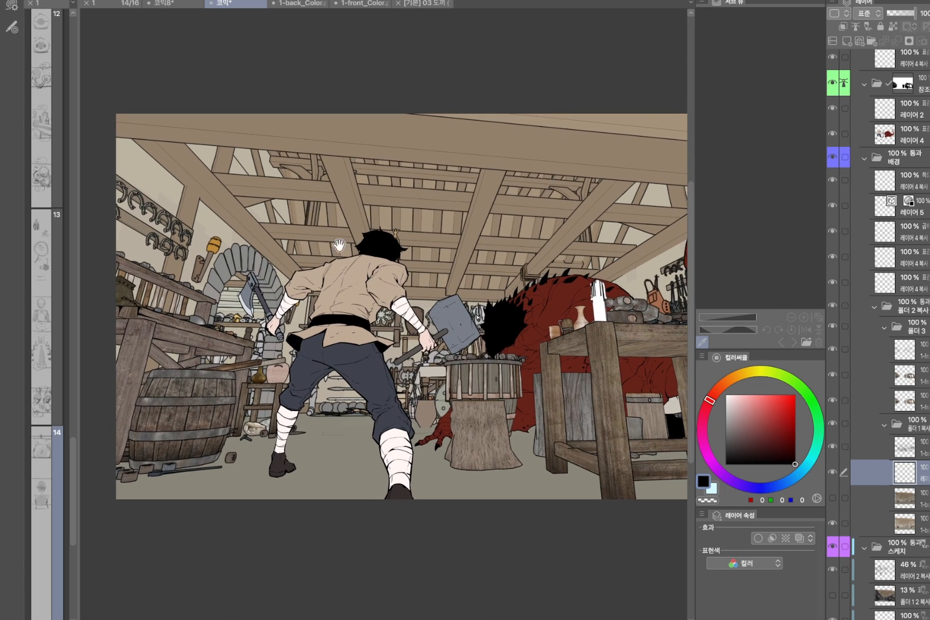
drag(339, 246, 333, 246)
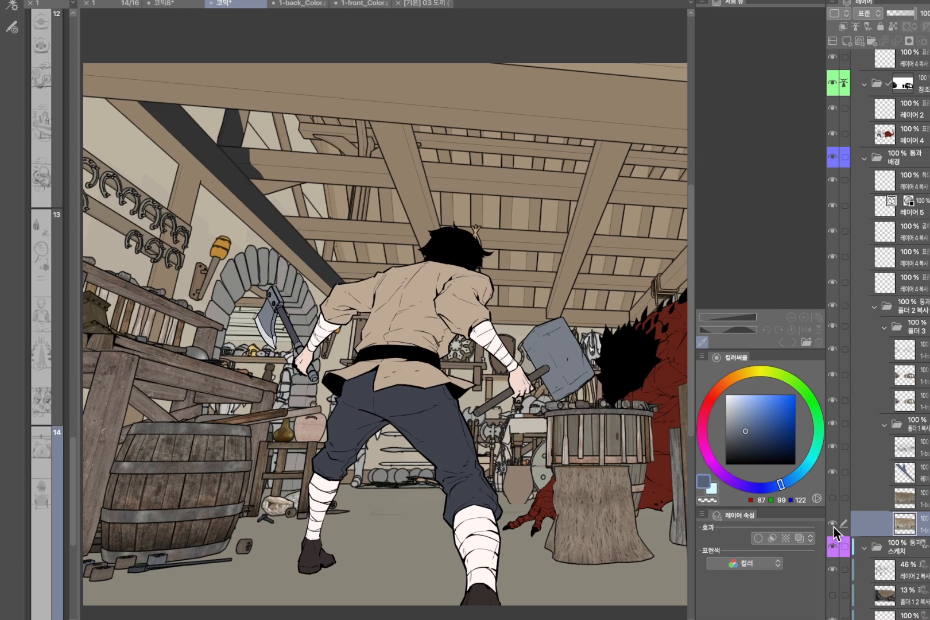
Isolate the 1-back_Color layer to view the background's flat colours, and restore the other layers
alt+click(834, 526)
drag(544, 448, 464, 336)
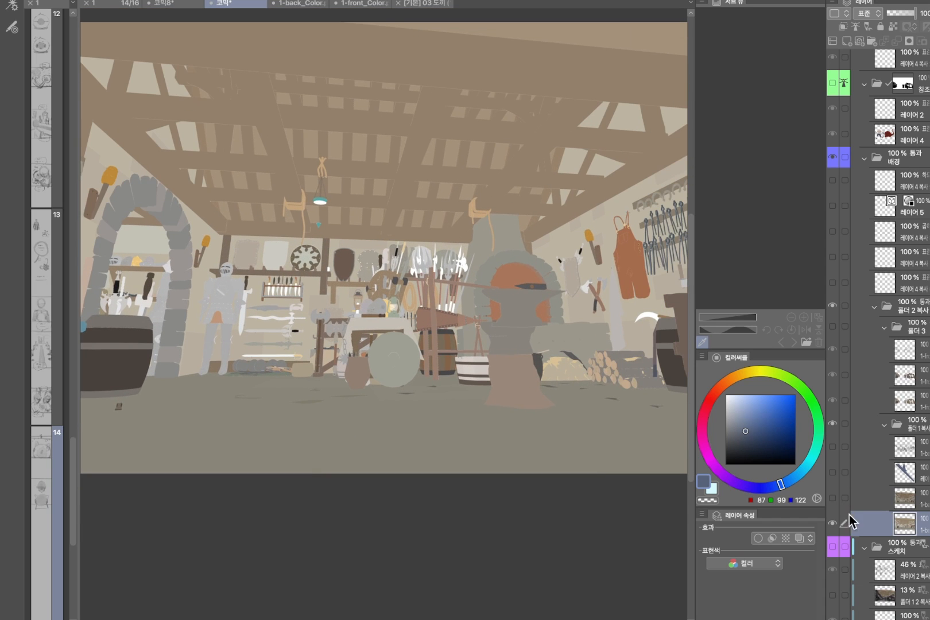
alt+click(834, 523)
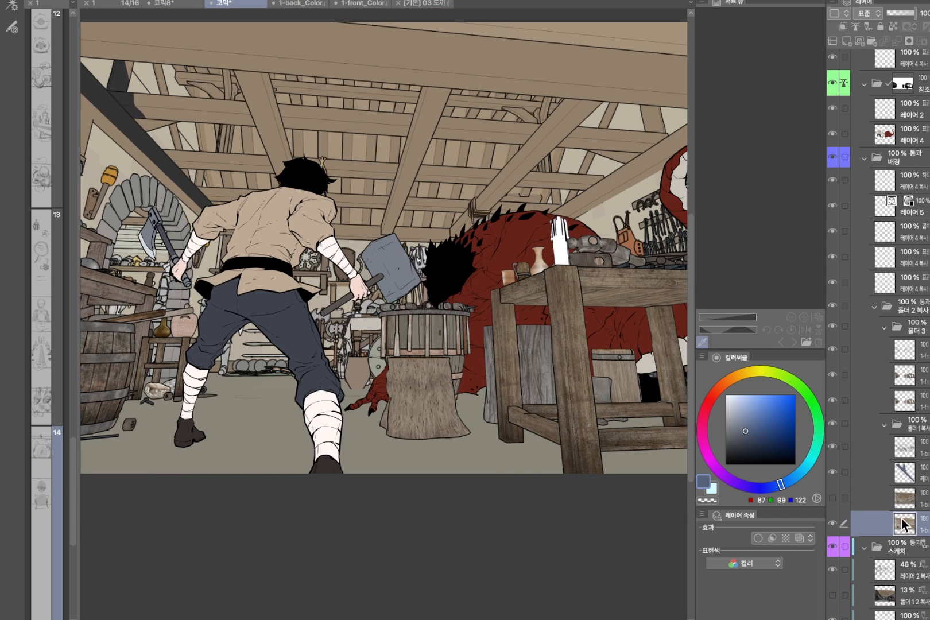
Select the Multiply shadow layer and turn off the red selection mask covering the wall areas
click(916, 472)
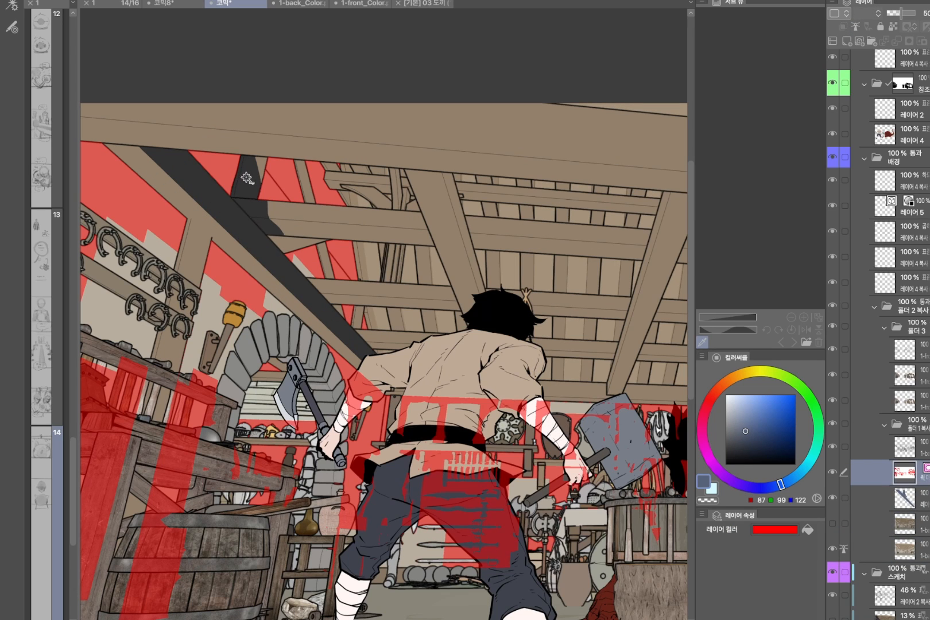
key(Delete)
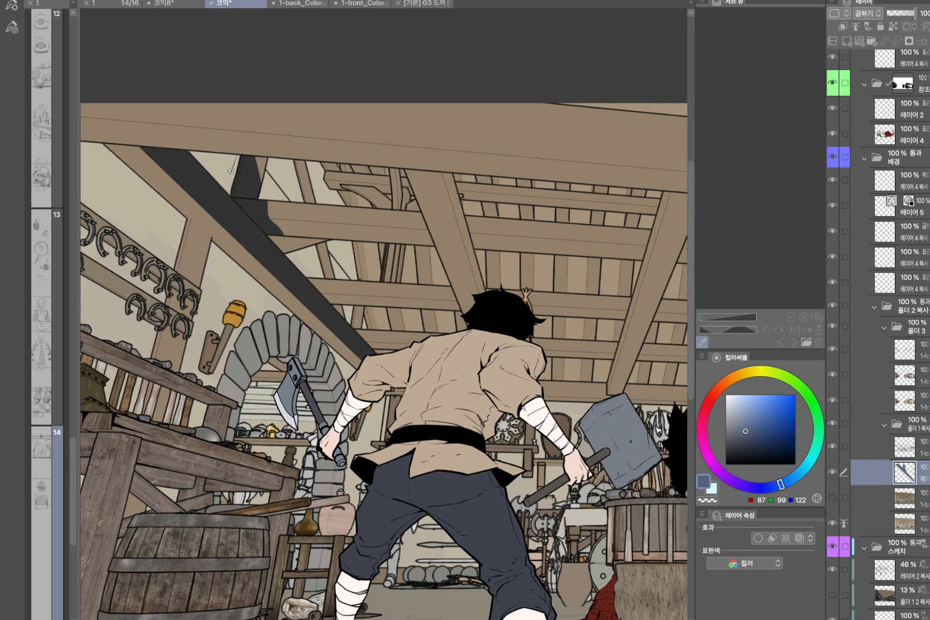
key(ctrl+z)
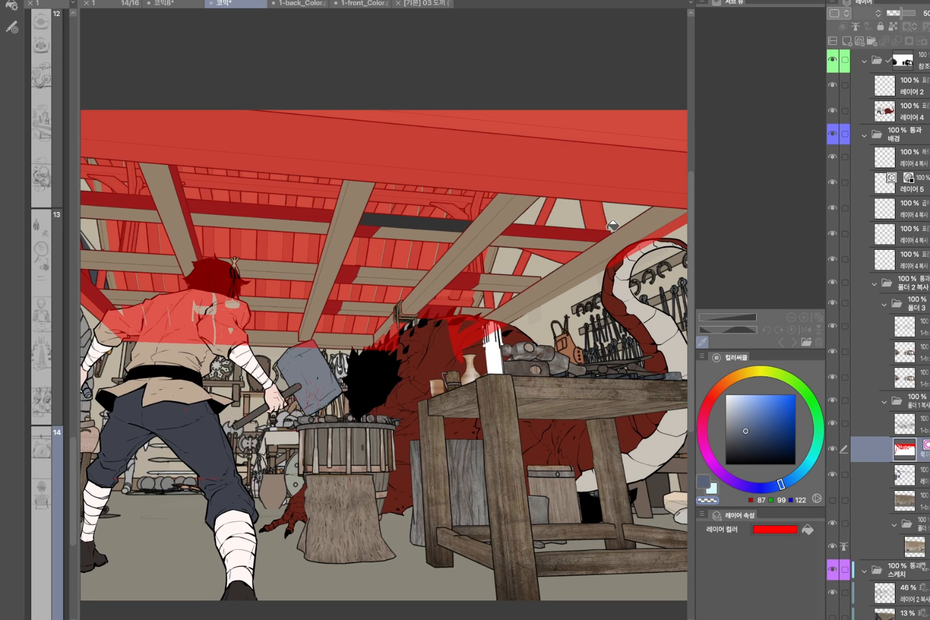
Refine the ceiling's selection mask and brush blue-grey shadow (RGB 87, 99, 122) over the roof boards between the beams on the Multiply layer
drag(571, 261, 504, 288)
click(627, 237)
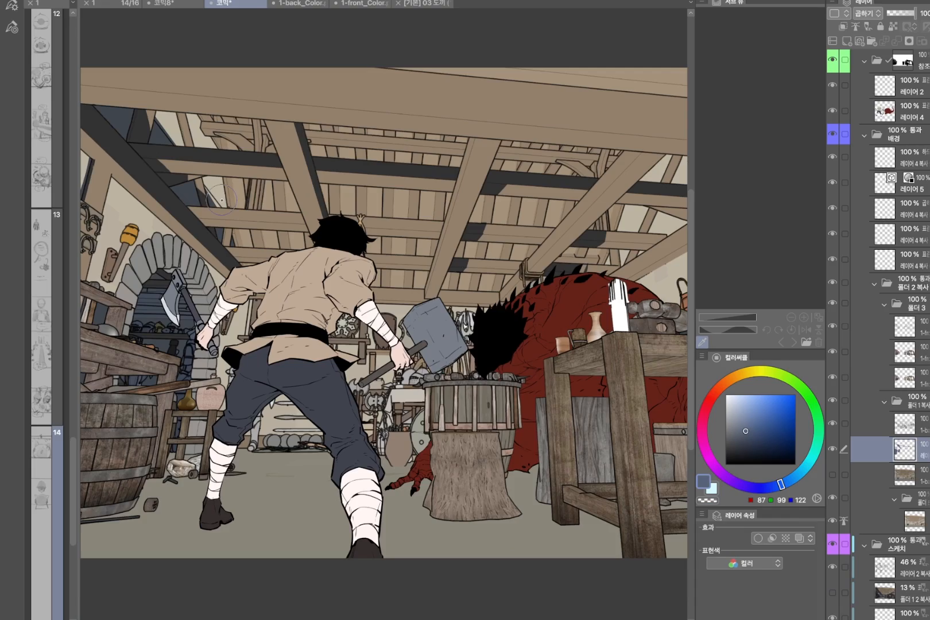
drag(192, 198, 633, 241)
drag(331, 217, 561, 225)
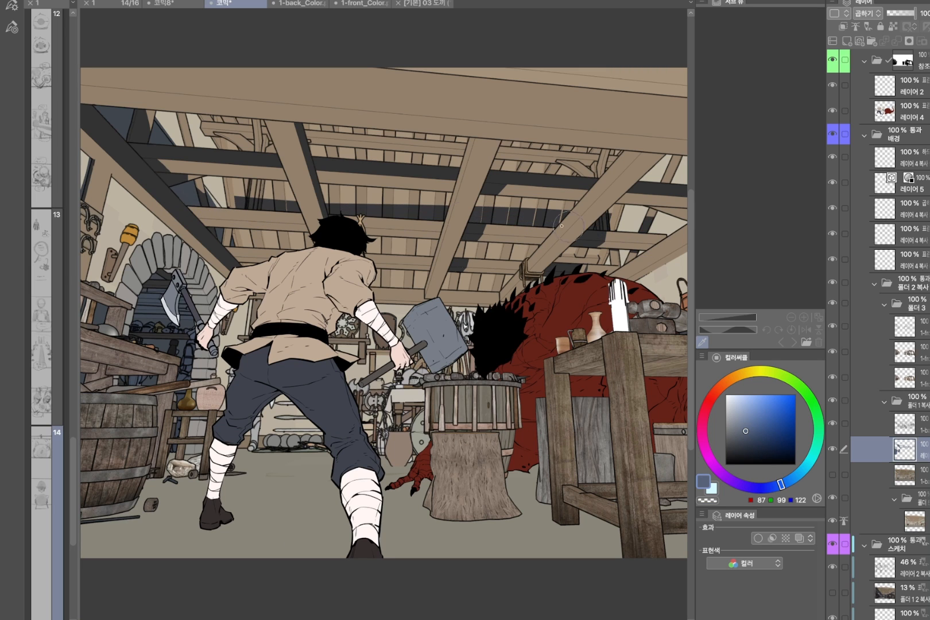
drag(269, 201, 450, 201)
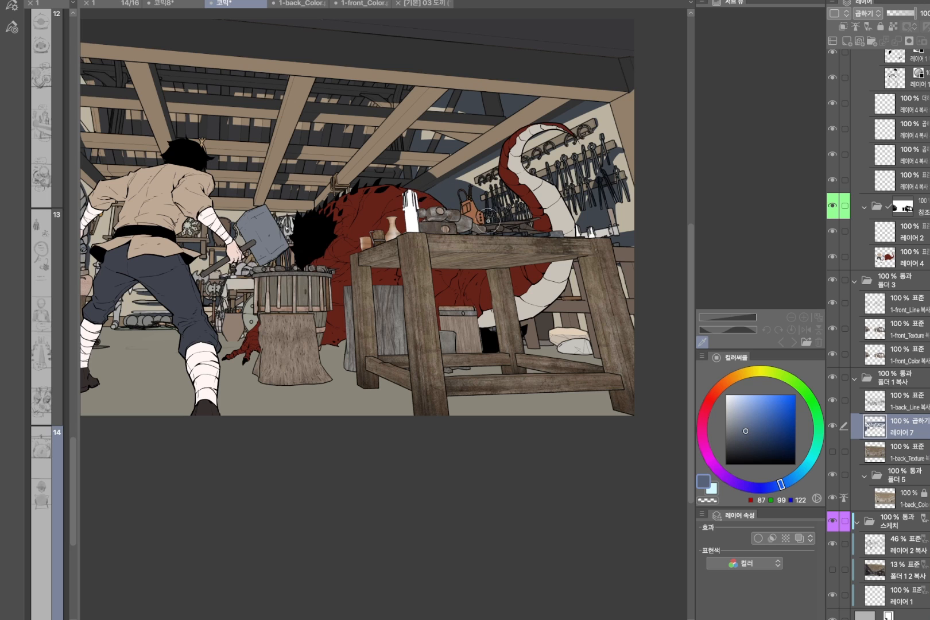
Undo the last stroke beside the tool wall and replace the current selection with the dark ceiling areas around the beams
mouse_move(487, 221)
mouse_down()
mouse_move(476, 214)
mouse_move(493, 229)
mouse_up()
key(ctrl+z)
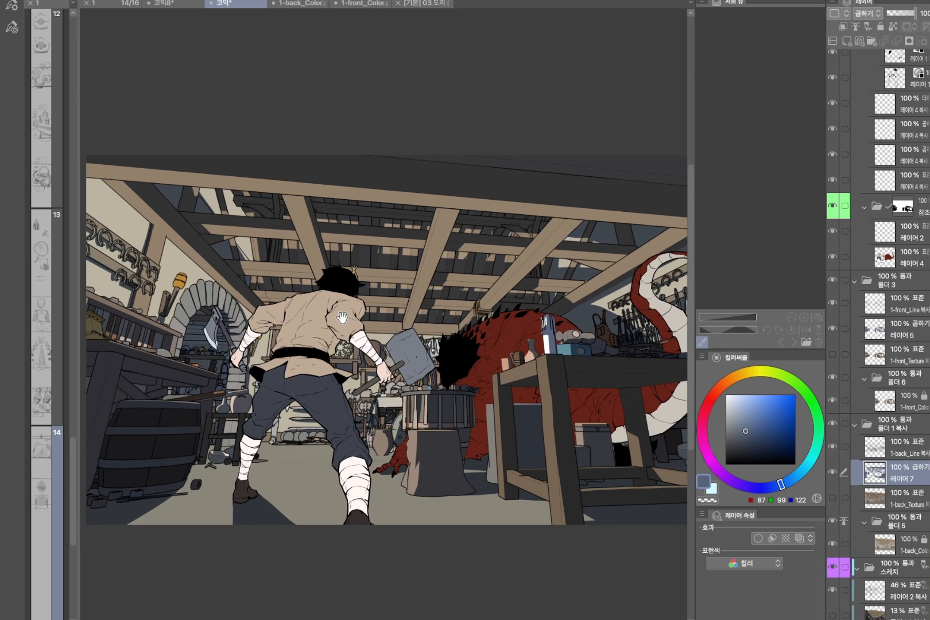
scroll(167, 155, up, 3)
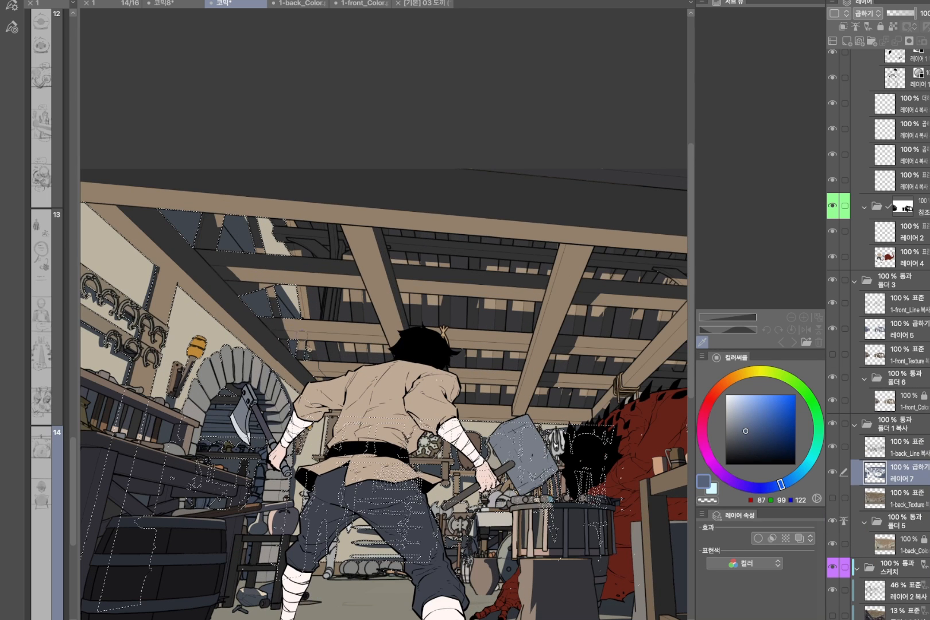
key(ctrl+d)
click(261, 253)
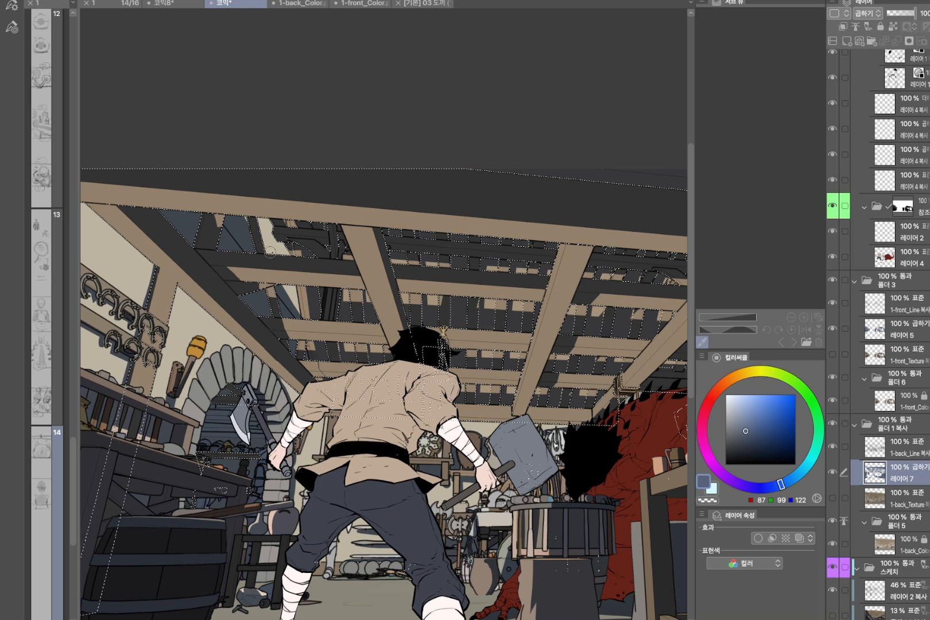
scroll(264, 291, up, 2)
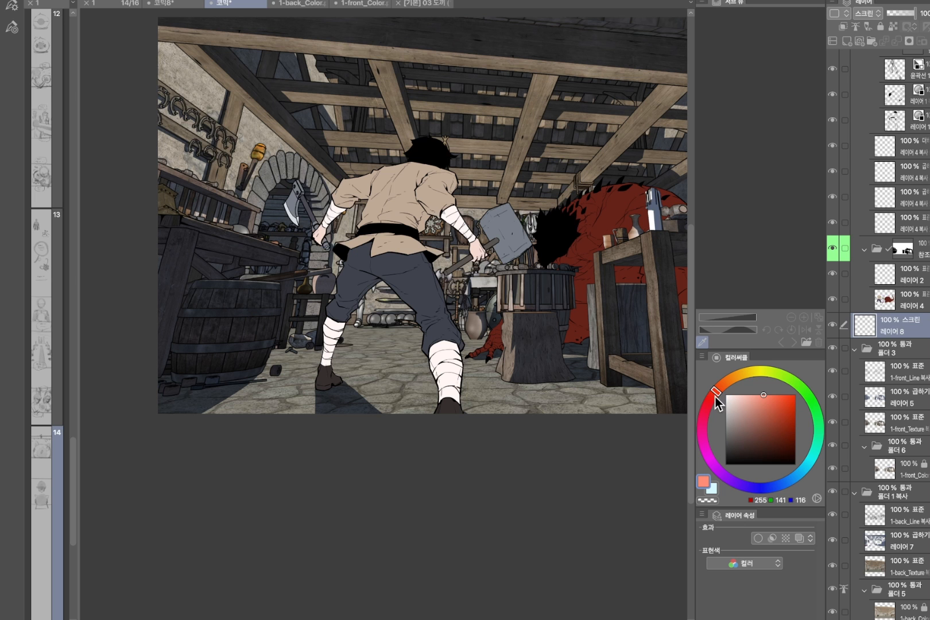
Airbrush a warm glow around the wall torch and stone arch on the Screen layer, using RGB 255, 127, 116 and RGB 255, 229, 160
click(712, 397)
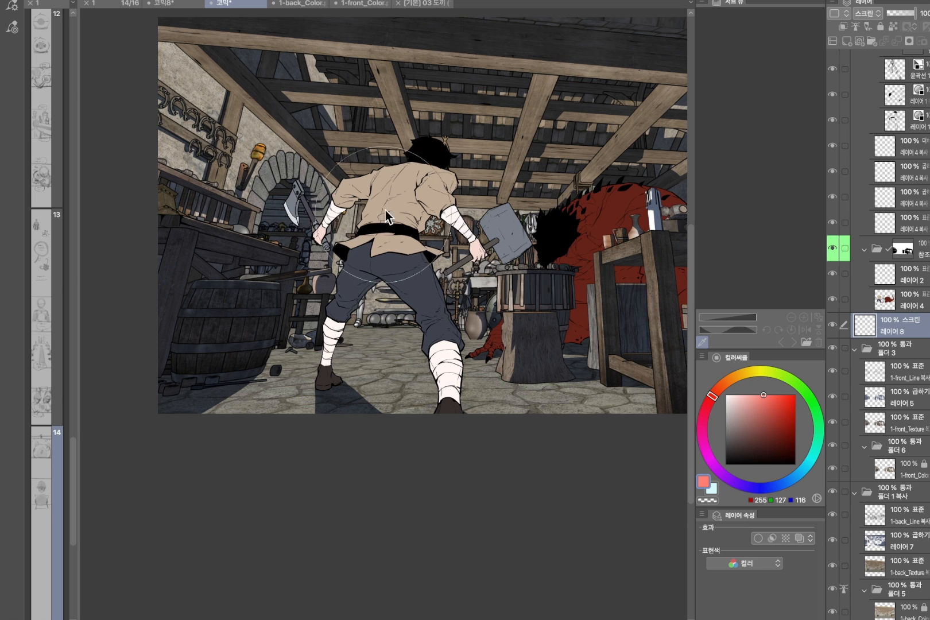
drag(275, 145, 231, 214)
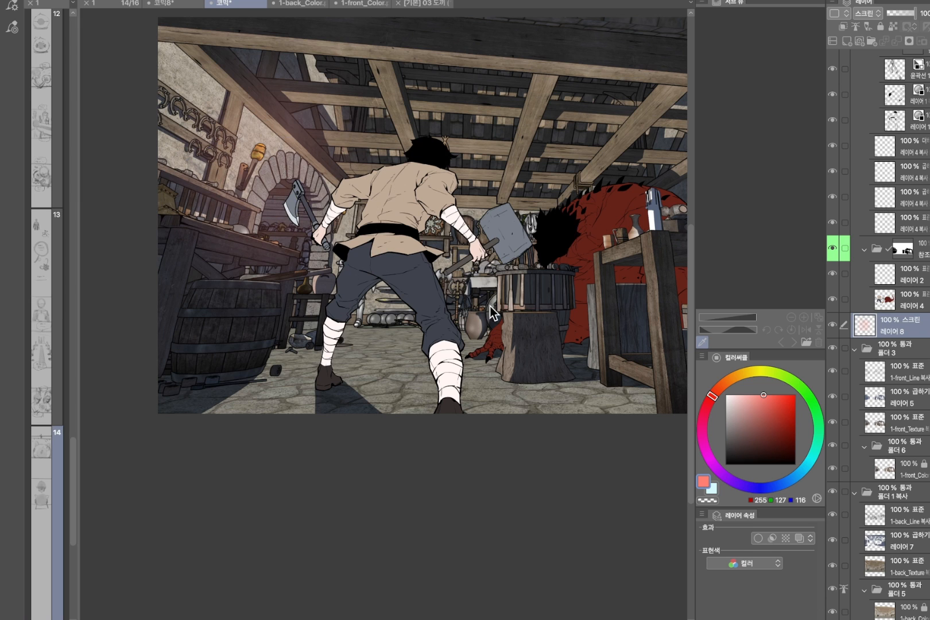
key(])
mouse_move(290, 154)
mouse_down()
mouse_move(231, 215)
mouse_move(218, 149)
mouse_move(287, 126)
mouse_move(300, 150)
mouse_up()
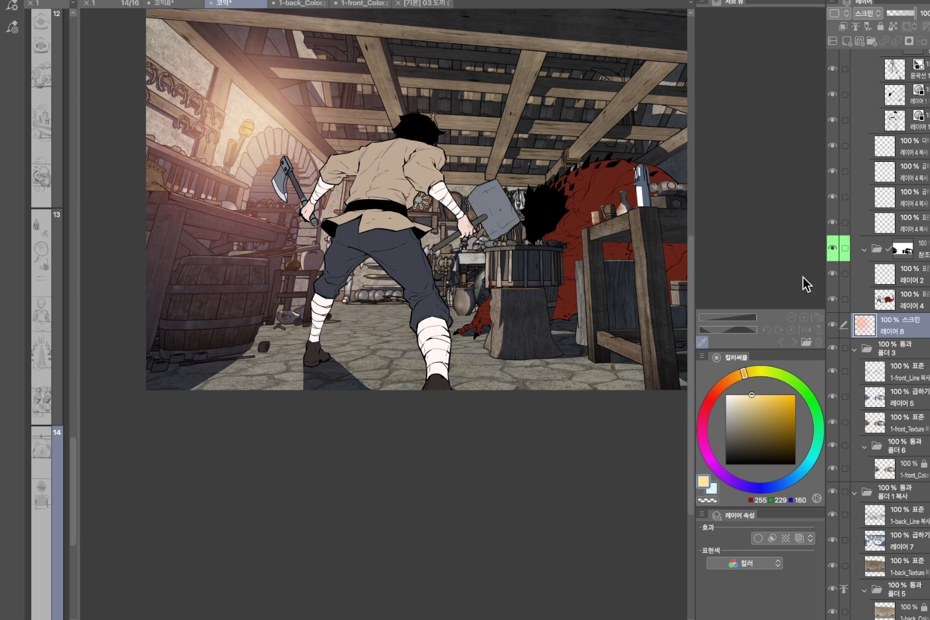
Add a second Screen layer below the glow layer and select the whole canvas minus the front and back shadow areas
key(ctrl+shift+n)
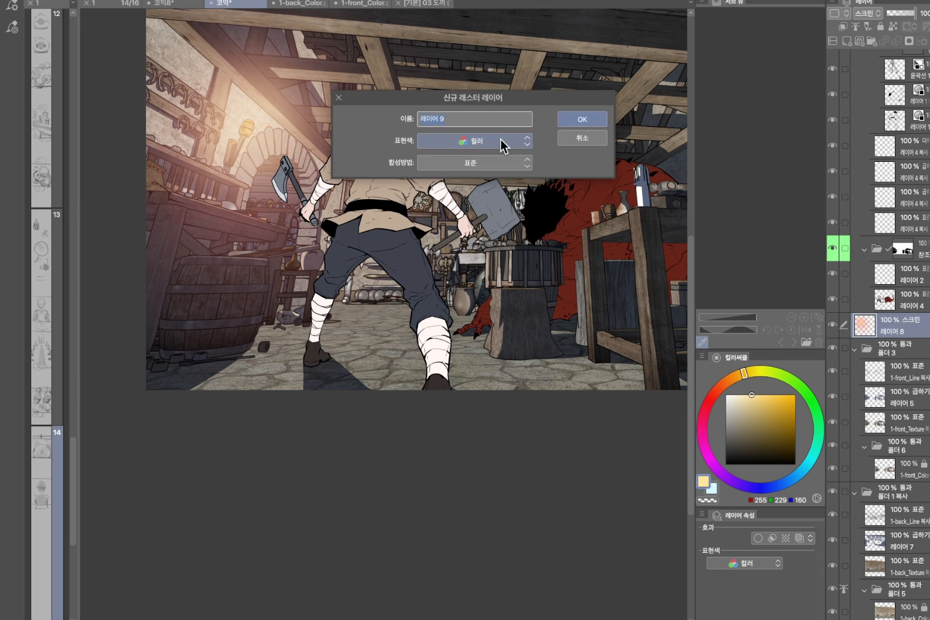
click(579, 120)
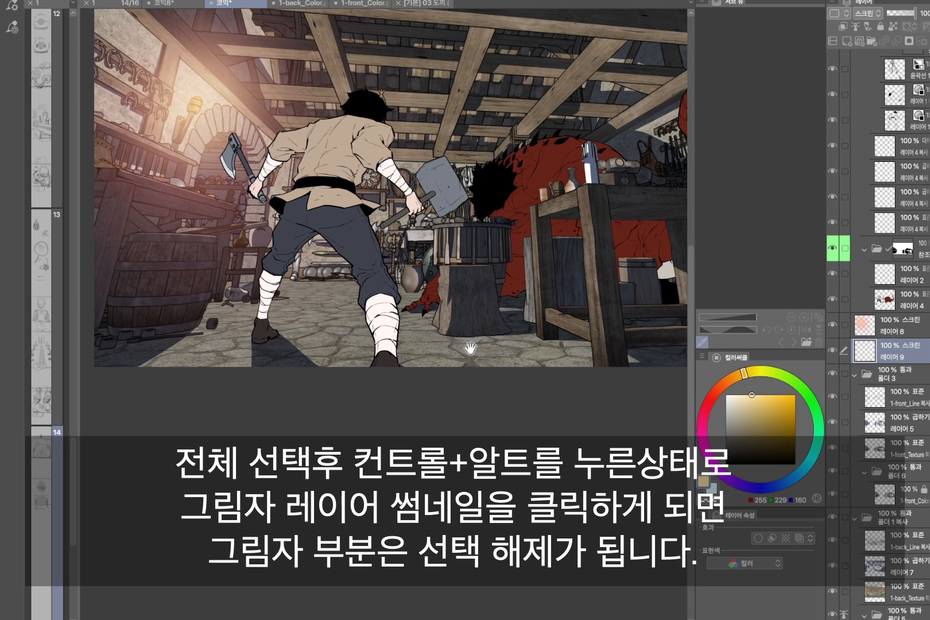
key(ctrl+a)
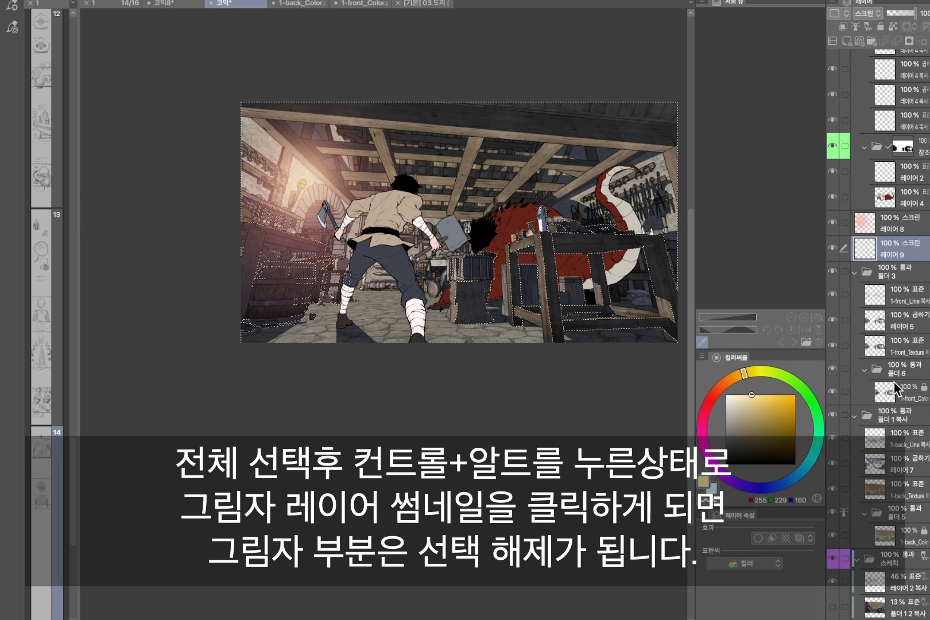
ctrl+alt+click(881, 465)
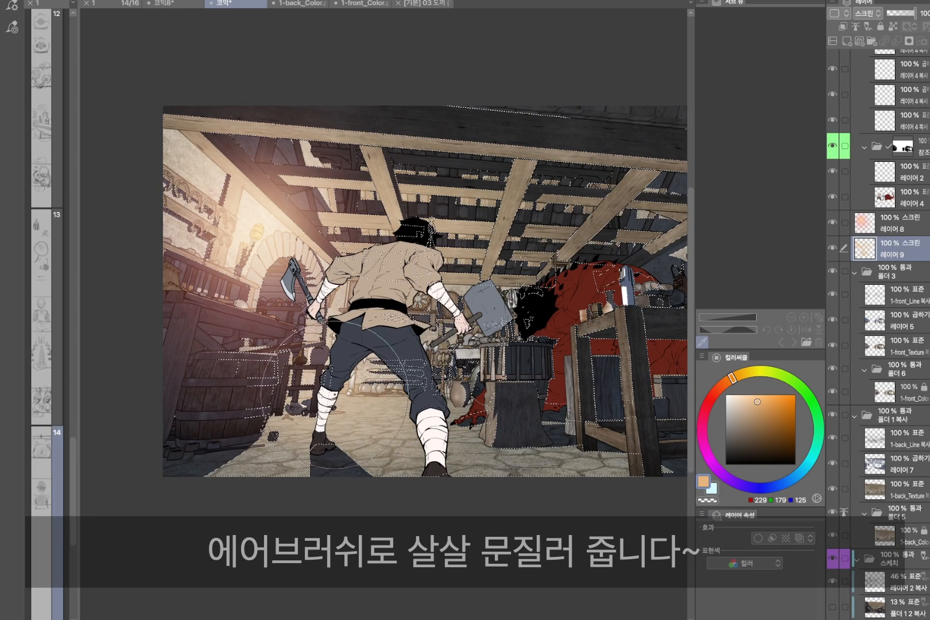
Airbrush soft orange light (RGB 229, 179, 125) over the unshadowed parts of the room on the second Screen layer, and clear the selection
drag(413, 290, 354, 272)
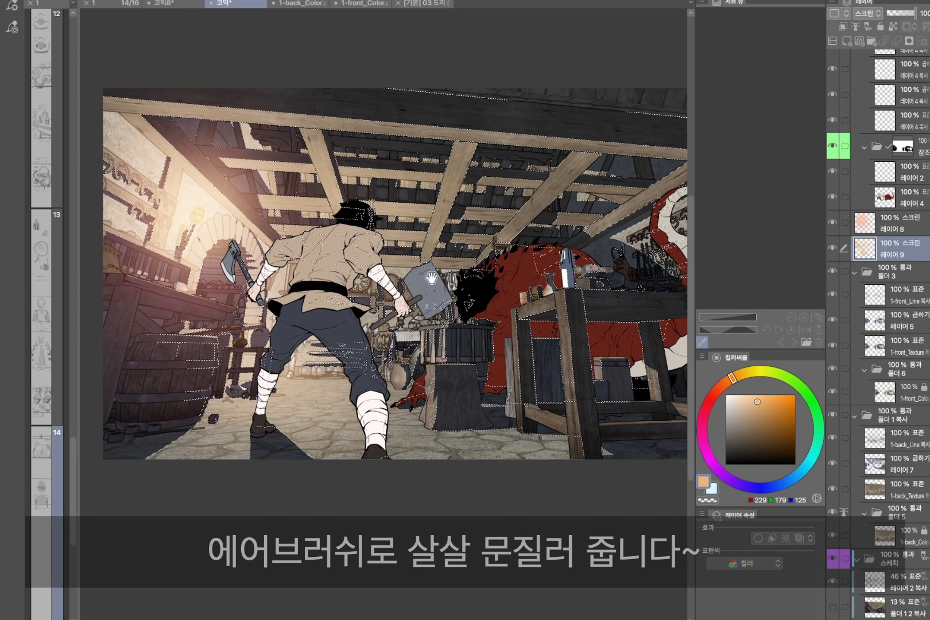
key(ctrl+d)
mouse_move(403, 297)
mouse_down()
mouse_move(453, 294)
mouse_move(413, 278)
mouse_up()
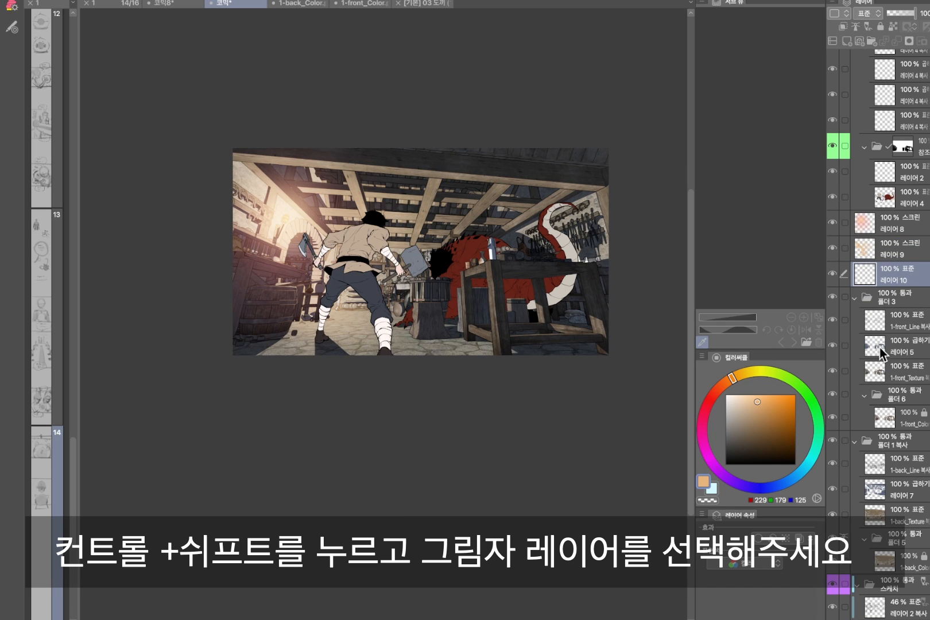
Select the combined front and back shadow areas from Multiply layers 5 and 7, and set the new empty layer to Multiply
ctrl+shift+click(879, 347)
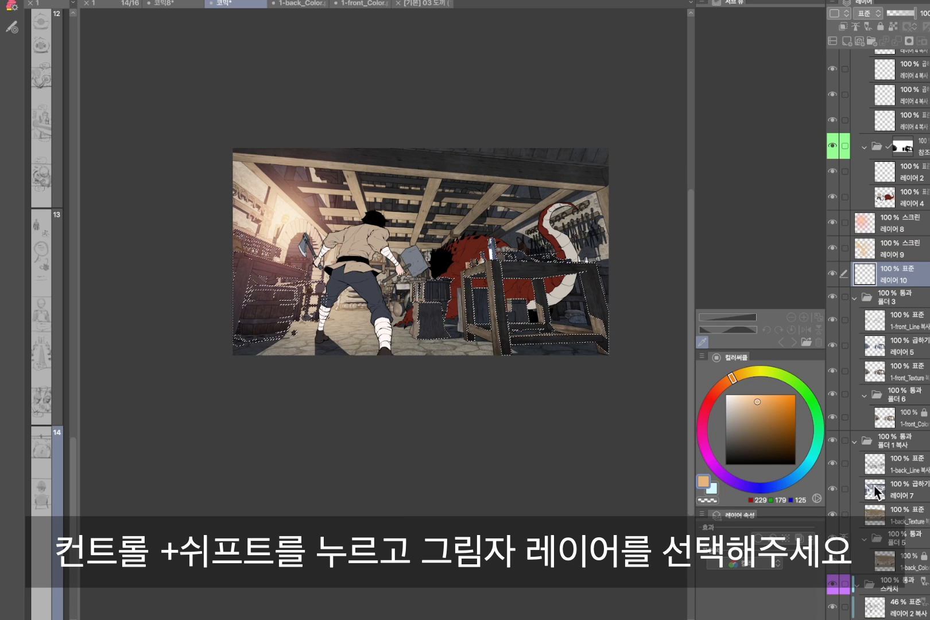
ctrl+shift+click(878, 487)
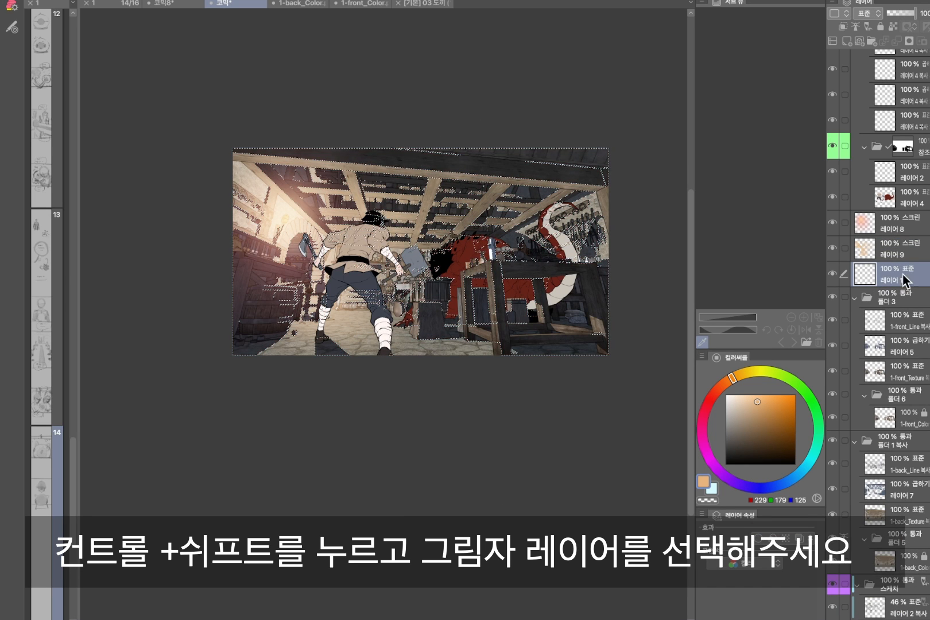
click(865, 12)
click(881, 122)
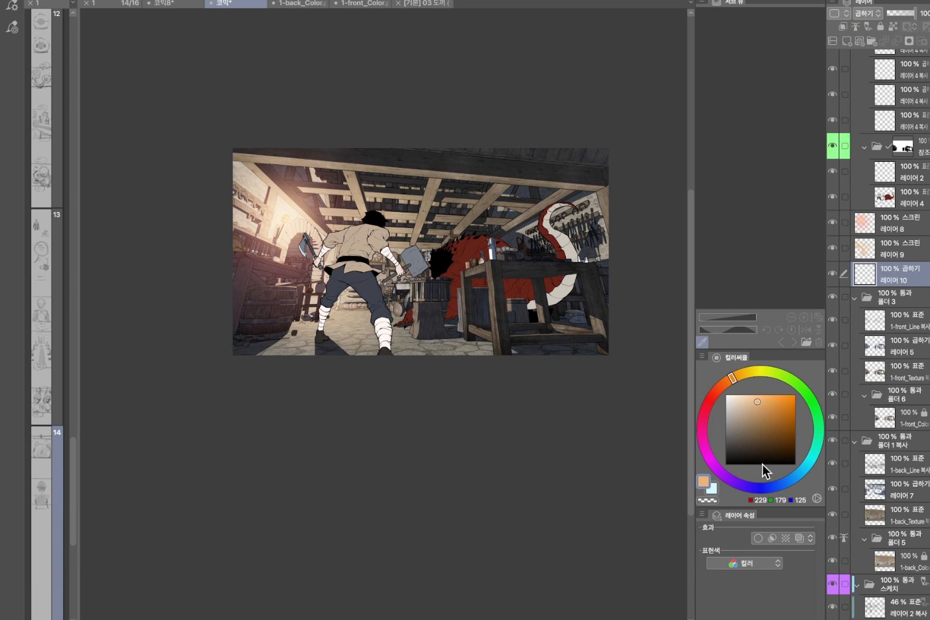
Airbrush muted blue shadow (RGB 88, 88, 124) over the ceiling, tool wall and workbench areas on the new Multiply layer
click(760, 488)
click(746, 430)
key(b)
click(511, 78)
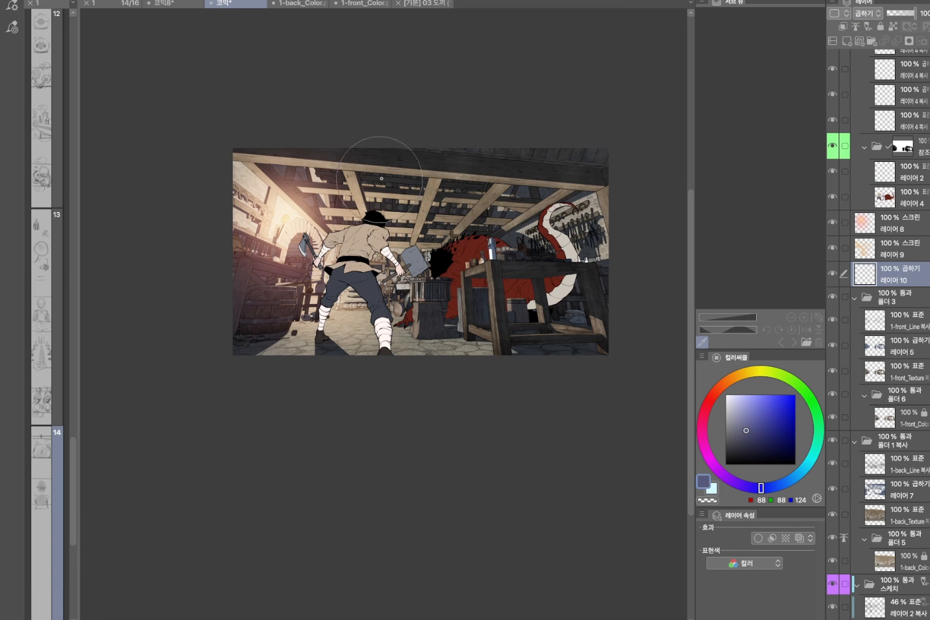
drag(382, 138, 597, 166)
drag(591, 229, 482, 281)
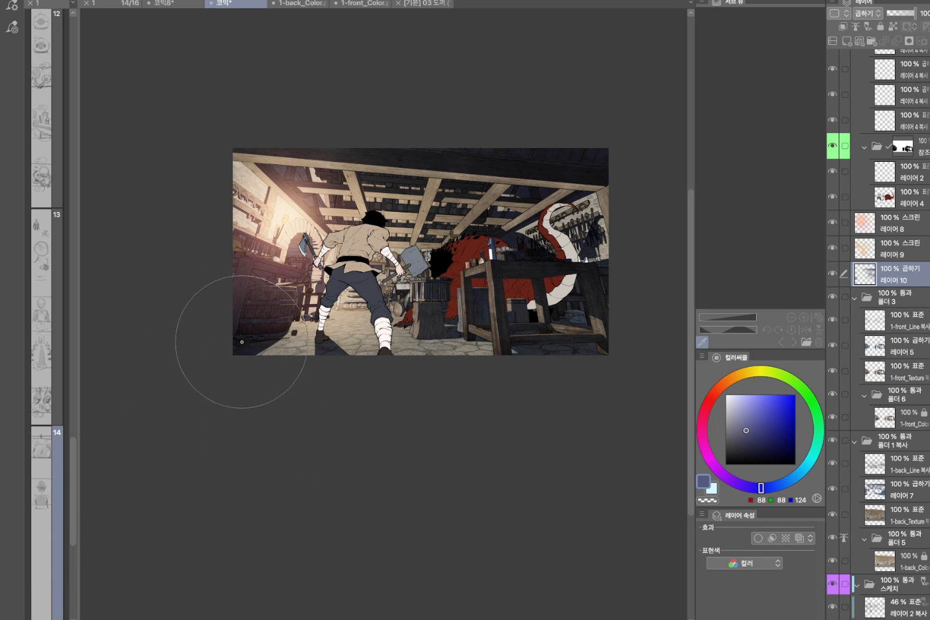
Activate the orange Screen layer and load the background line art as a selection to touch up the light over the outlines
scroll(261, 349, up, 8)
key(alt+])
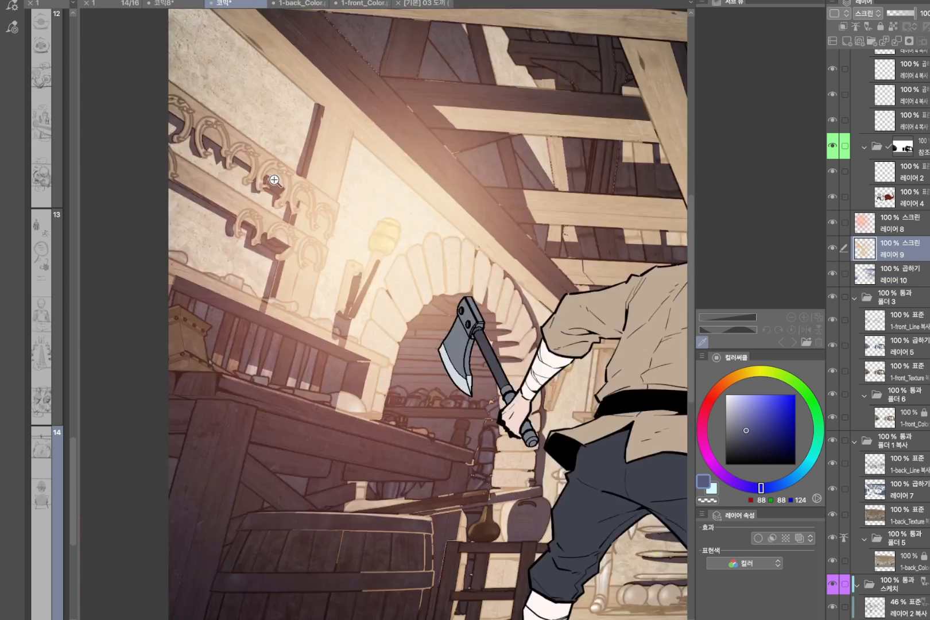
drag(275, 181, 402, 241)
drag(407, 241, 392, 221)
click(361, 193)
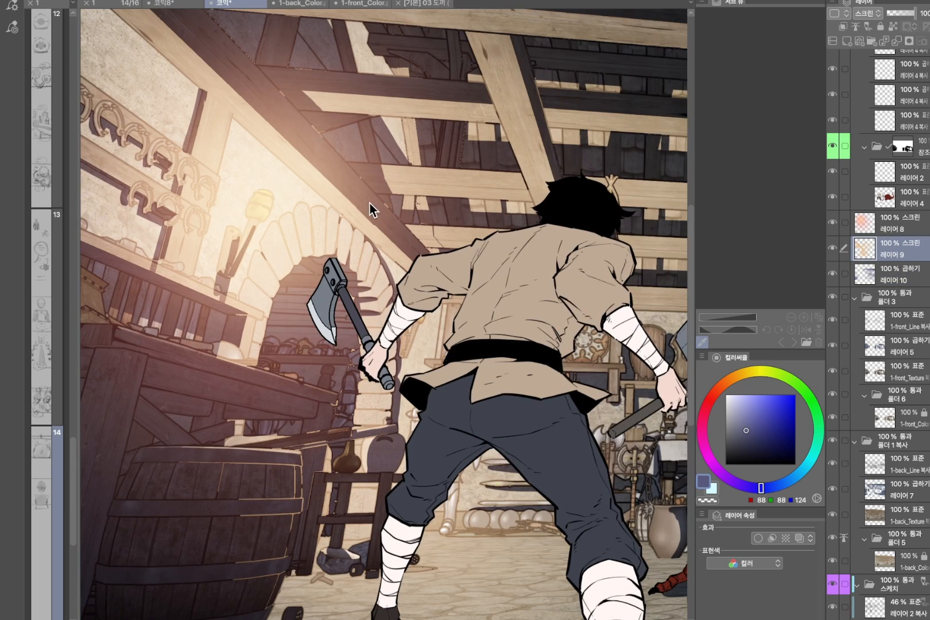
ctrl+click(864, 254)
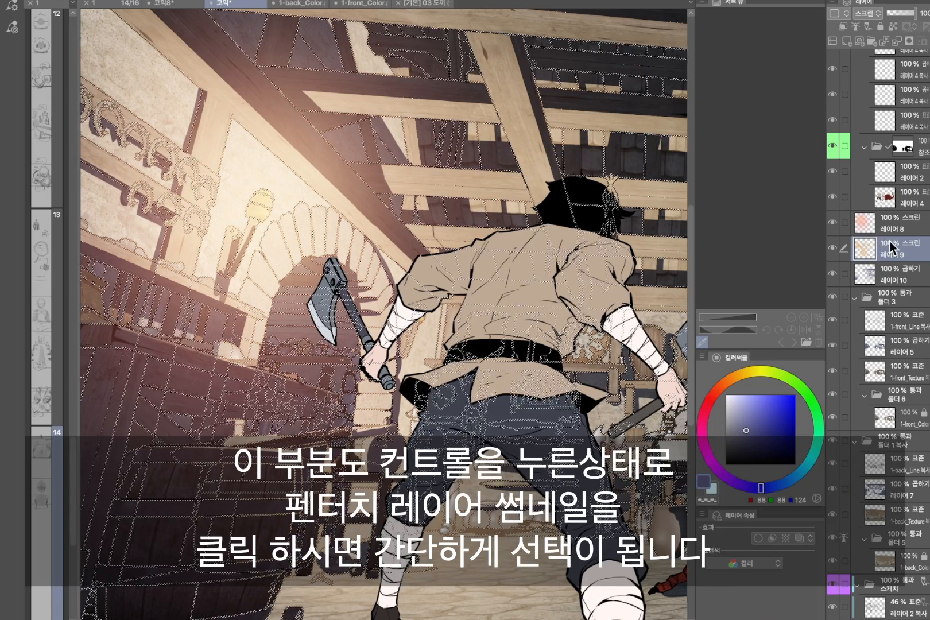
drag(537, 358, 490, 332)
drag(554, 335, 538, 335)
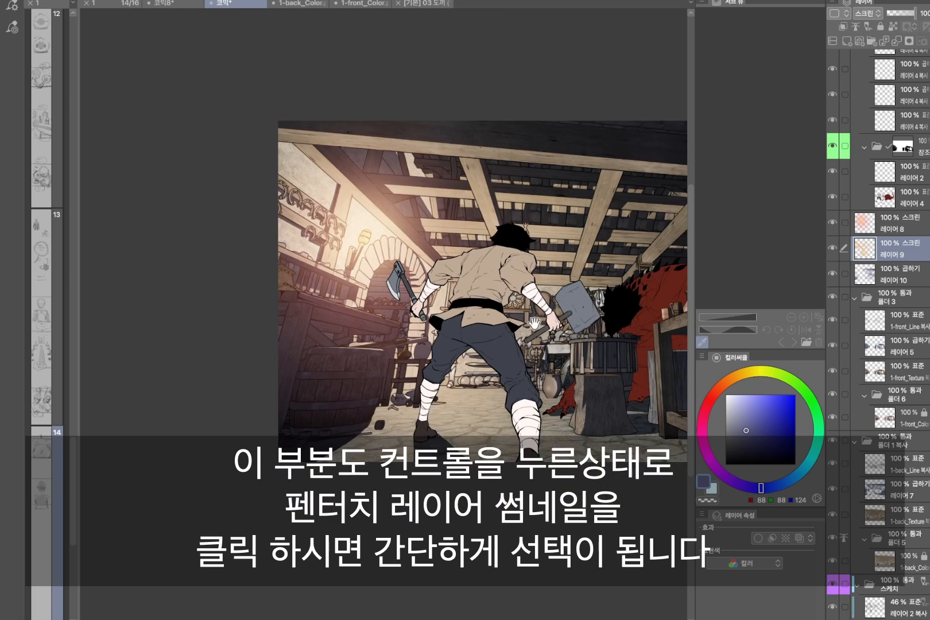
Set the characters' 참조 folder as the reference layer and select the lowest Multiply copy of layer 4 above it
drag(640, 337, 478, 276)
ctrl+drag(396, 300, 410, 309)
drag(523, 362, 469, 356)
scroll(891, 255, up, 3)
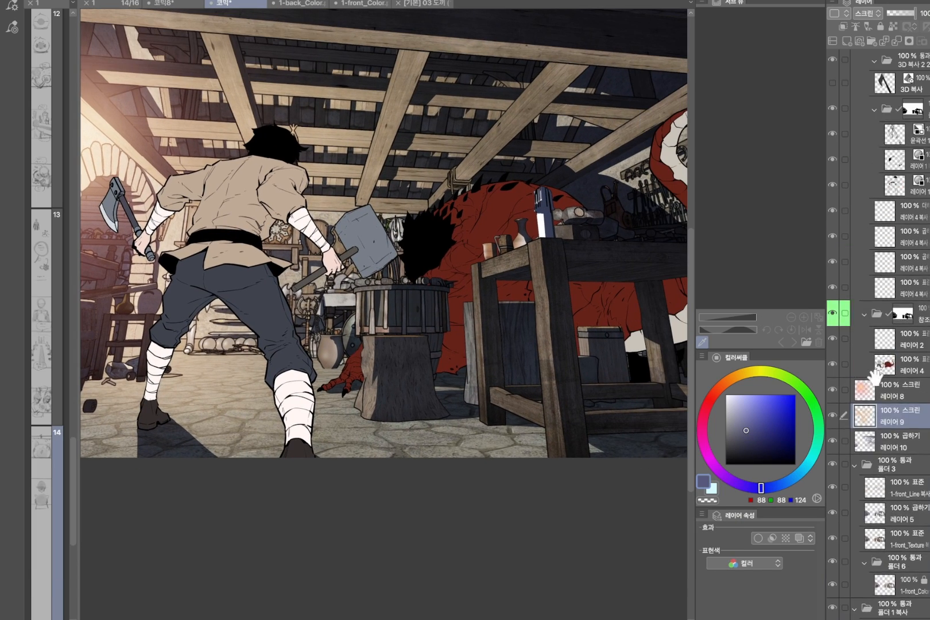
scroll(905, 296, up, 2)
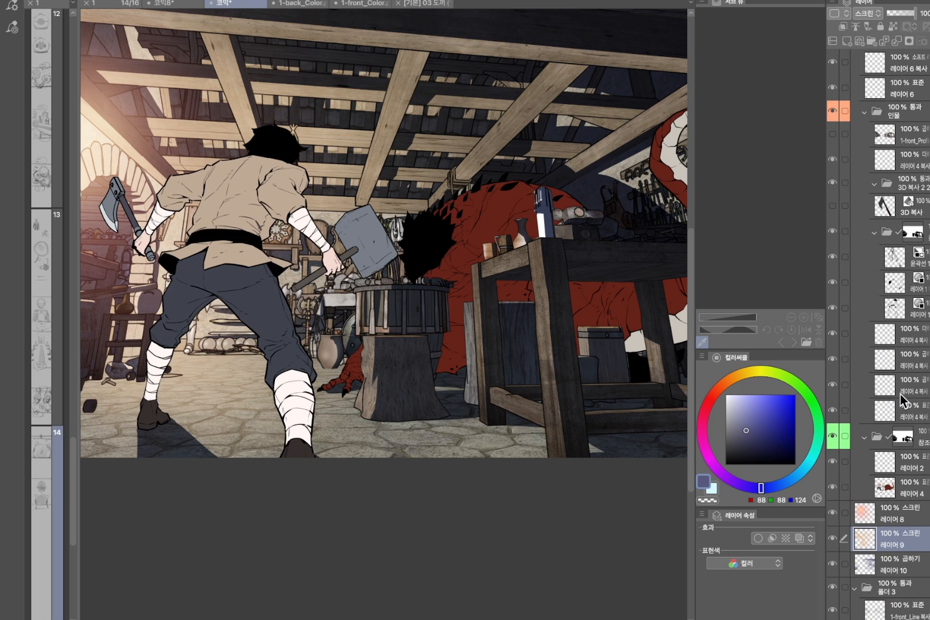
click(902, 412)
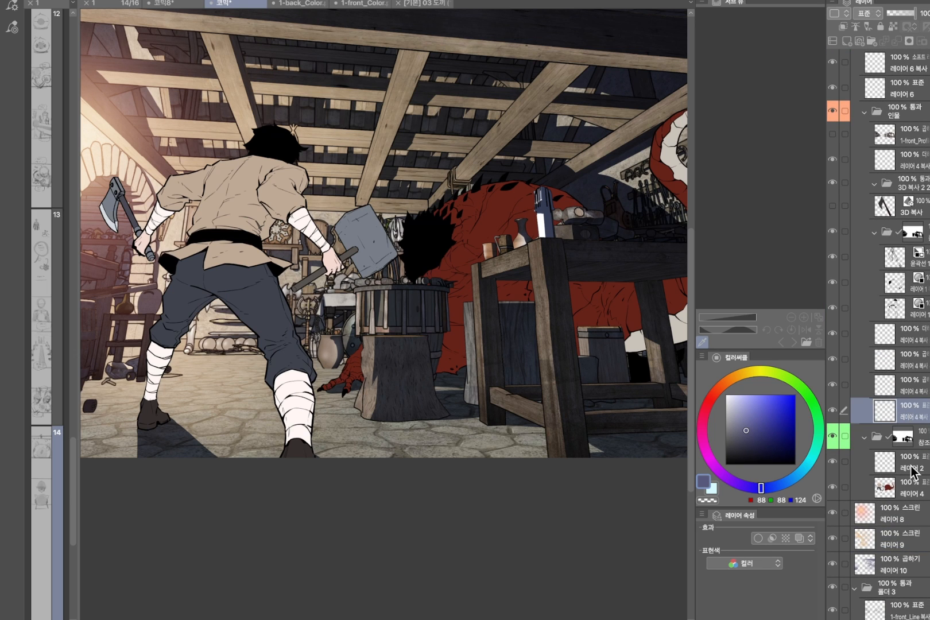
click(923, 442)
click(917, 391)
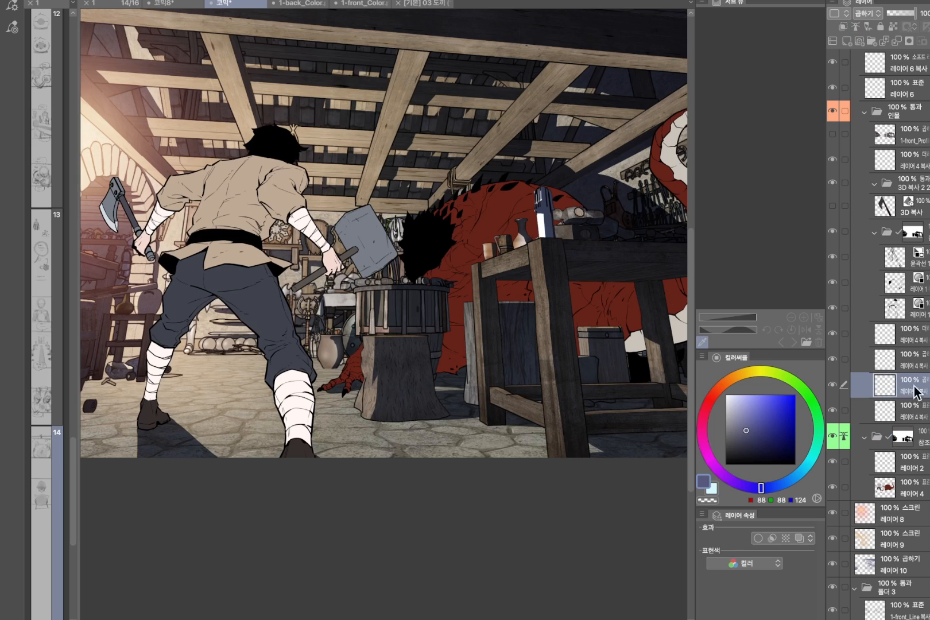
Paint blue-violet shadow (RGB 95, 95, 136) over the man's clothes, bandages and hammer on the Multiply layer
drag(615, 400, 644, 391)
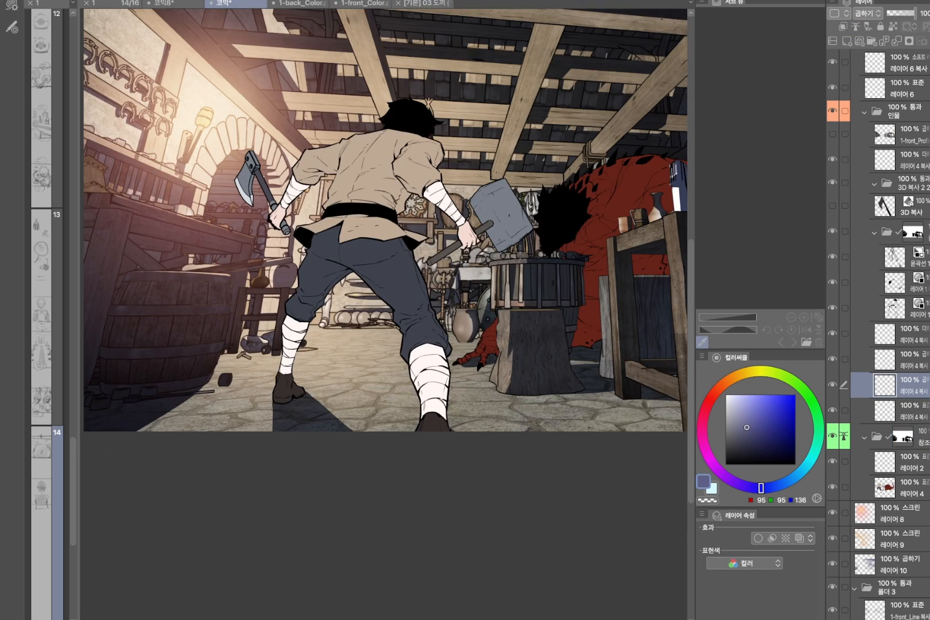
scroll(378, 177, up, 3)
scroll(376, 237, down, 4)
drag(412, 251, 370, 243)
scroll(305, 218, up, 4)
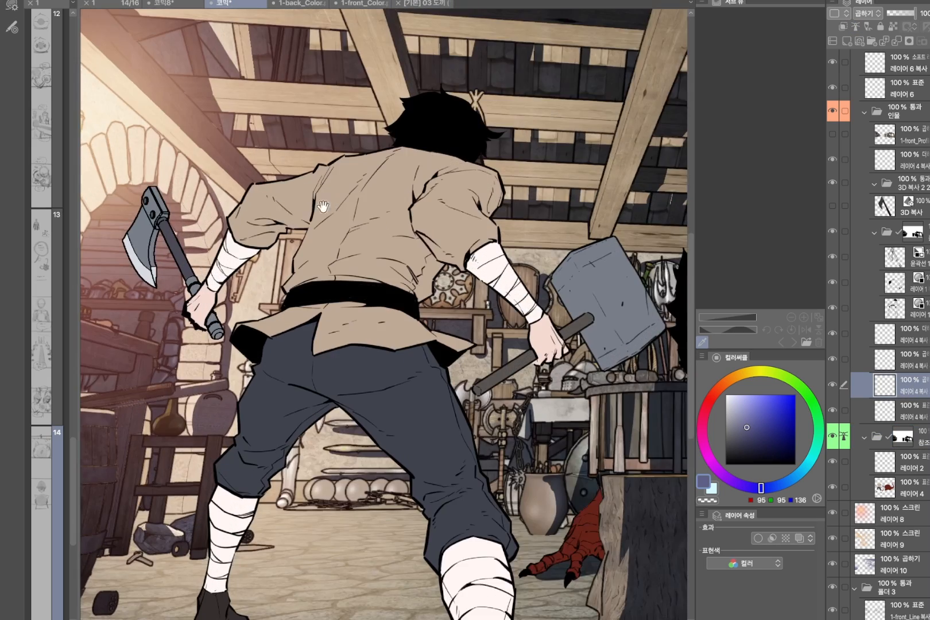
mouse_move(323, 207)
mouse_down()
mouse_move(356, 187)
mouse_move(322, 225)
mouse_up()
scroll(316, 194, up, 3)
drag(367, 230, 401, 211)
mouse_move(383, 179)
mouse_down()
mouse_move(420, 213)
mouse_move(452, 178)
mouse_move(439, 185)
mouse_up()
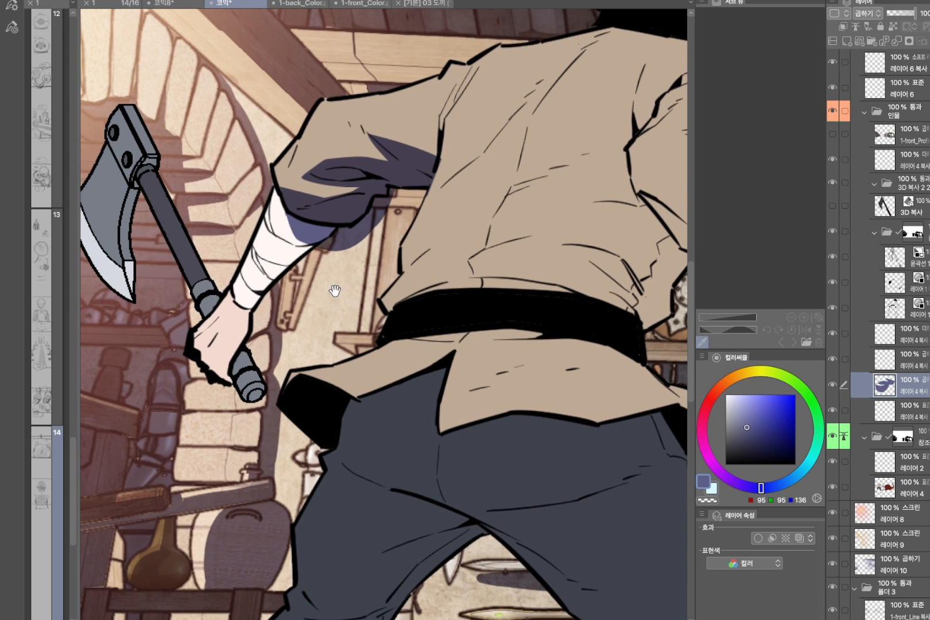
drag(335, 291, 434, 211)
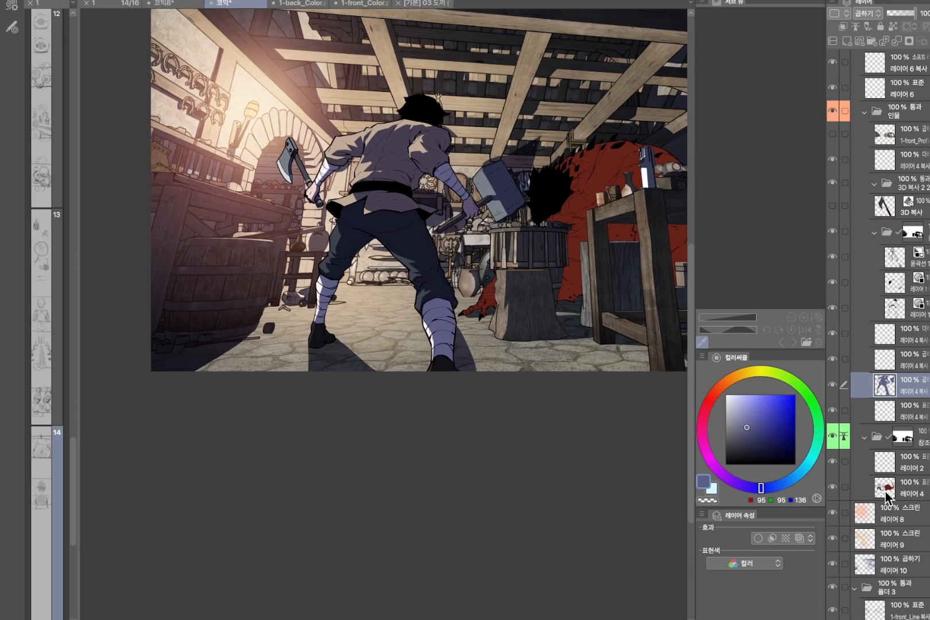
Load the characters' flat-colour layer 4 as a selection, erase the shadow outside it on the Multiply layer, and deselect
ctrl+click(884, 488)
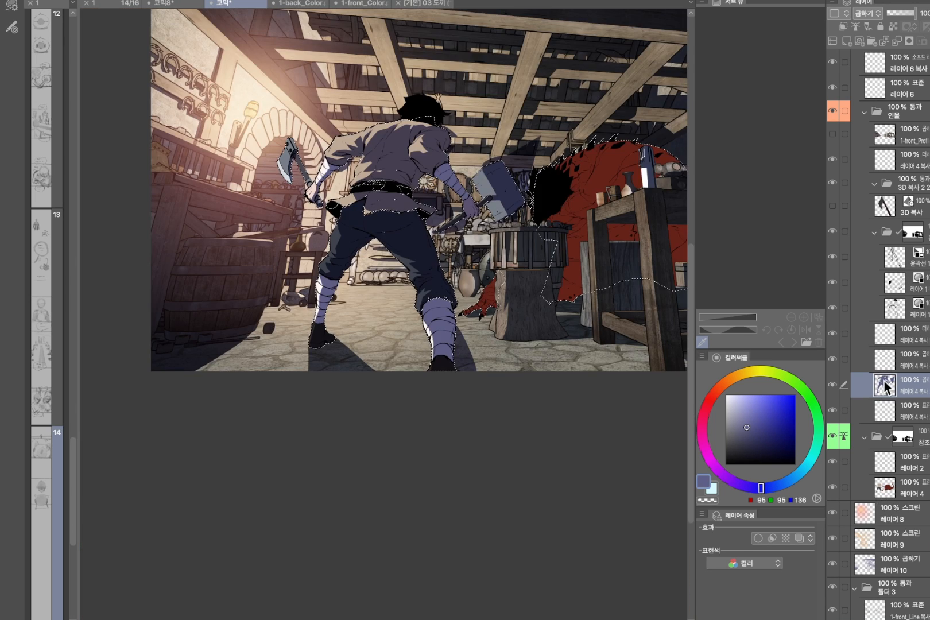
key(shift+Delete)
key(ctrl+d)
drag(501, 267, 442, 261)
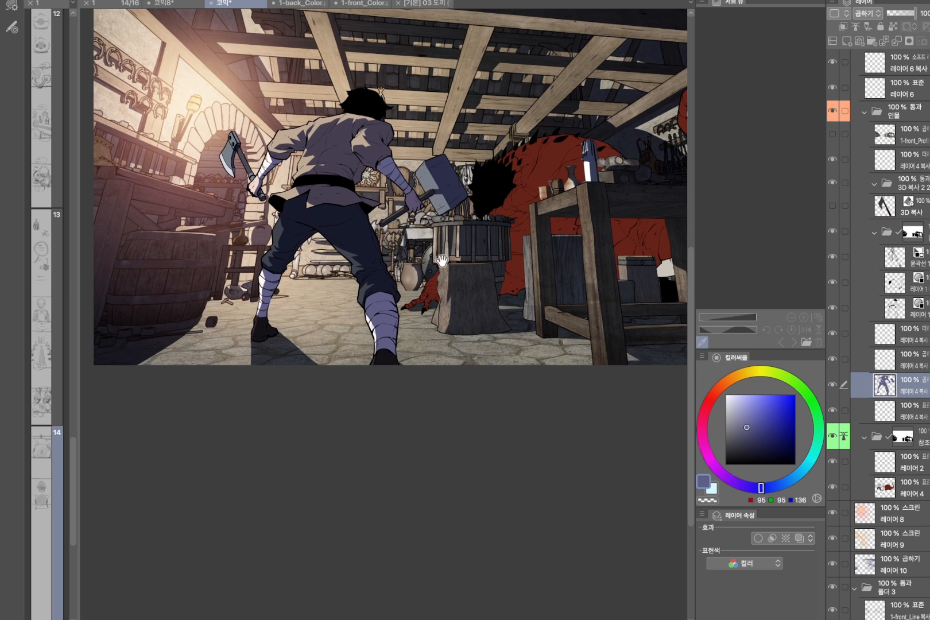
scroll(314, 156, up, 3)
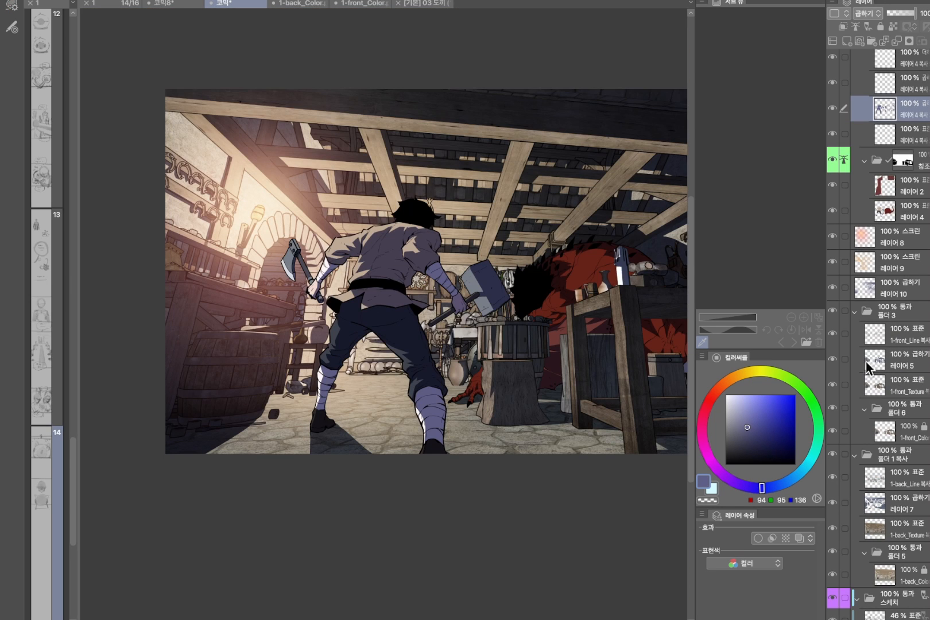
Hide the front objects' shadow layer 5 and add a new Multiply layer directly above it
click(832, 360)
click(874, 362)
key(ctrl+shift+n)
click(582, 121)
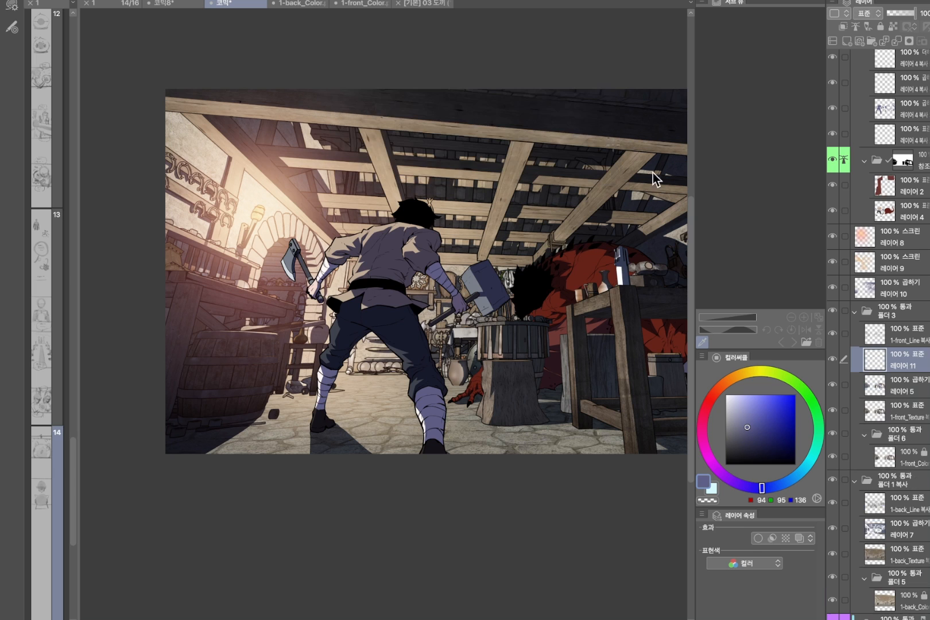
key(alt+shift+m)
drag(402, 332, 413, 328)
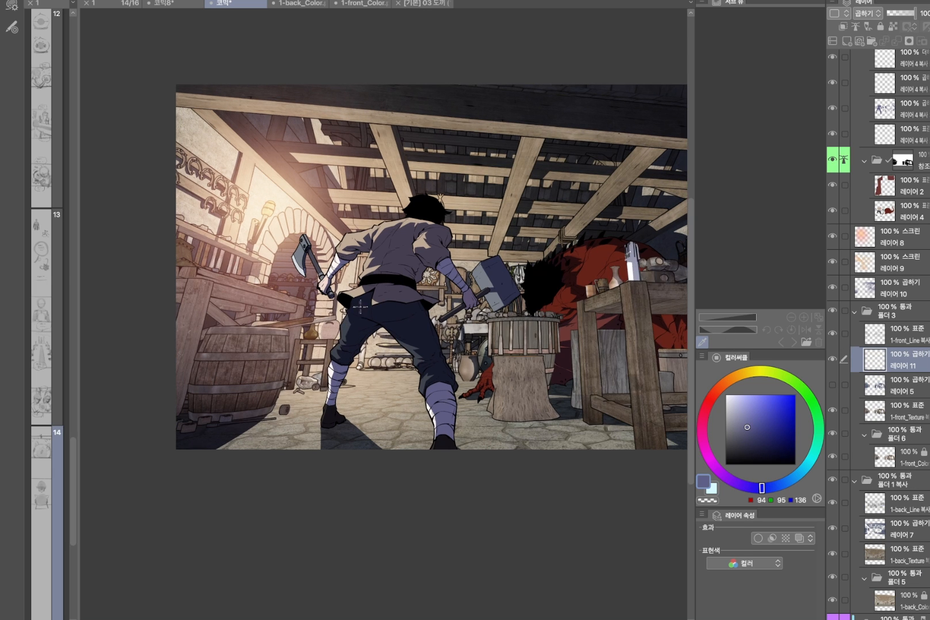
Paint blue-violet shadow (RGB 94, 95, 136) over the barrel, workbenches and other front objects on Multiply layer 11
key(p)
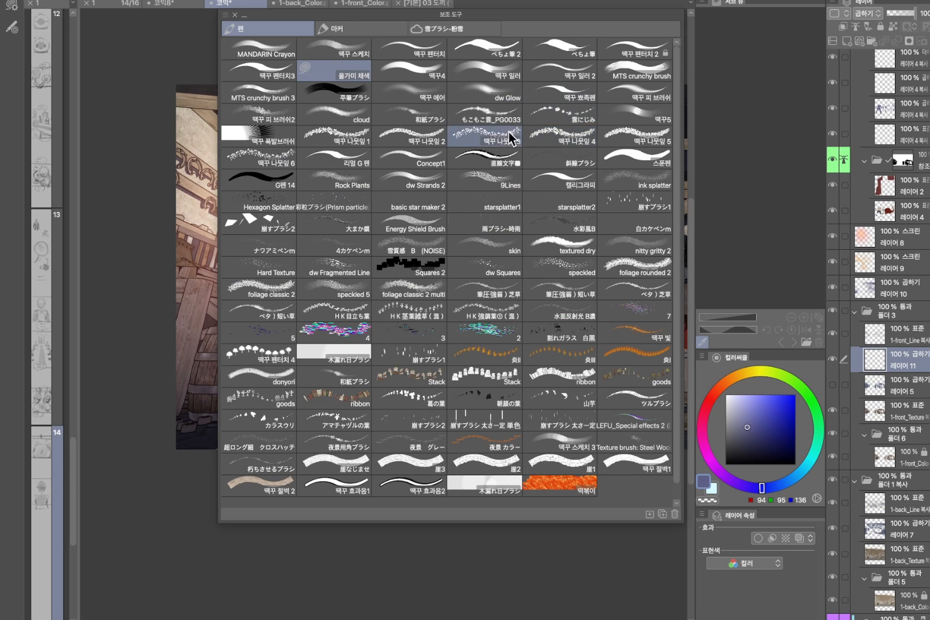
click(557, 118)
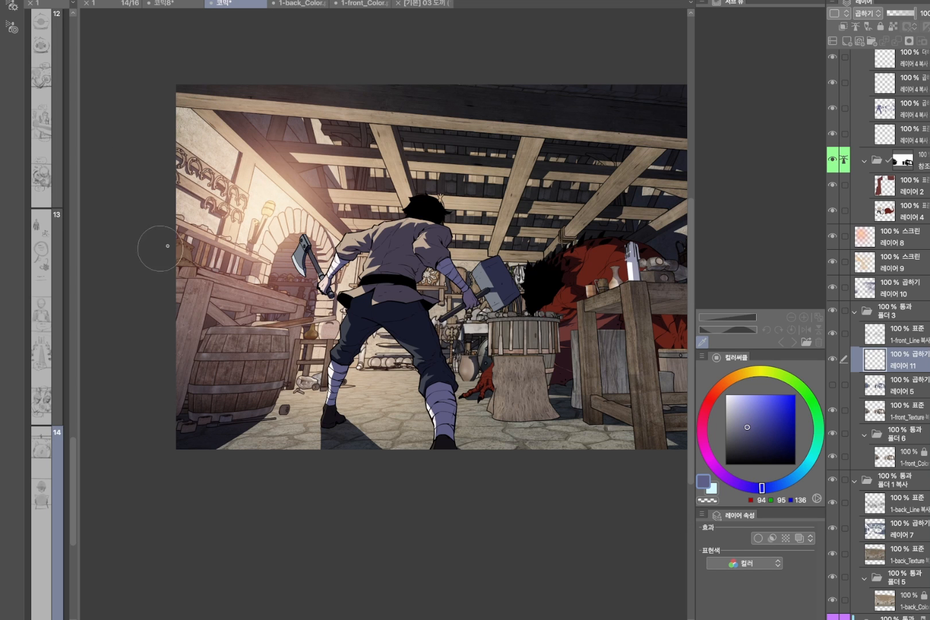
mouse_move(155, 245)
mouse_down()
mouse_move(147, 309)
mouse_move(247, 338)
mouse_move(175, 434)
mouse_up()
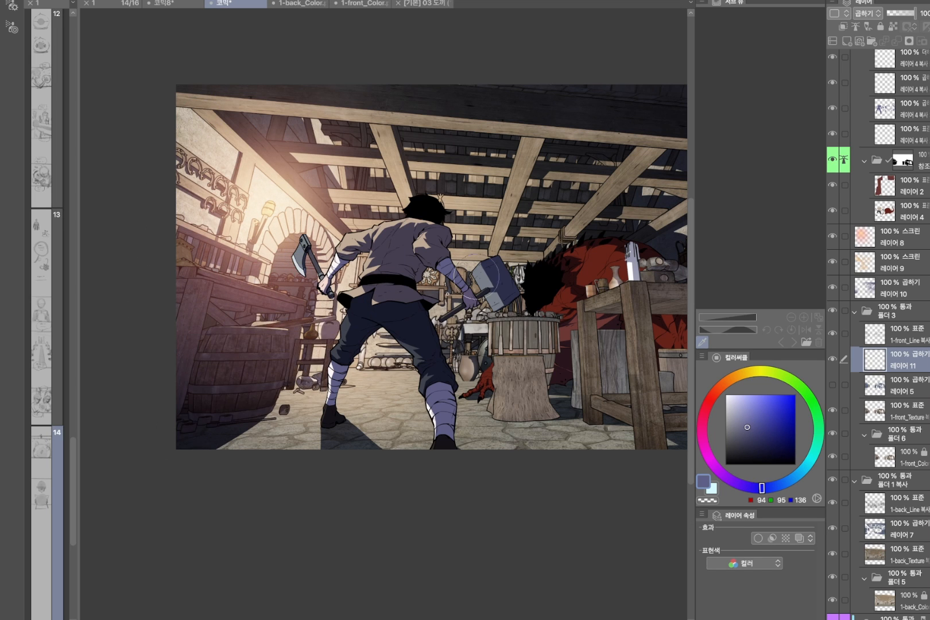
drag(593, 222, 350, 208)
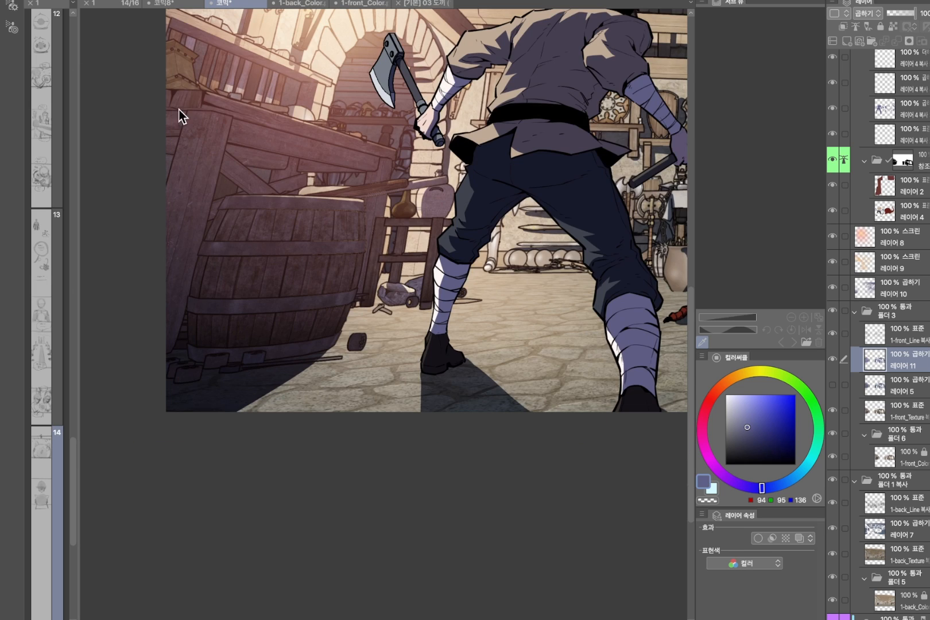
mouse_move(203, 85)
mouse_down()
mouse_move(172, 122)
mouse_move(202, 120)
mouse_move(200, 150)
mouse_move(243, 136)
mouse_up()
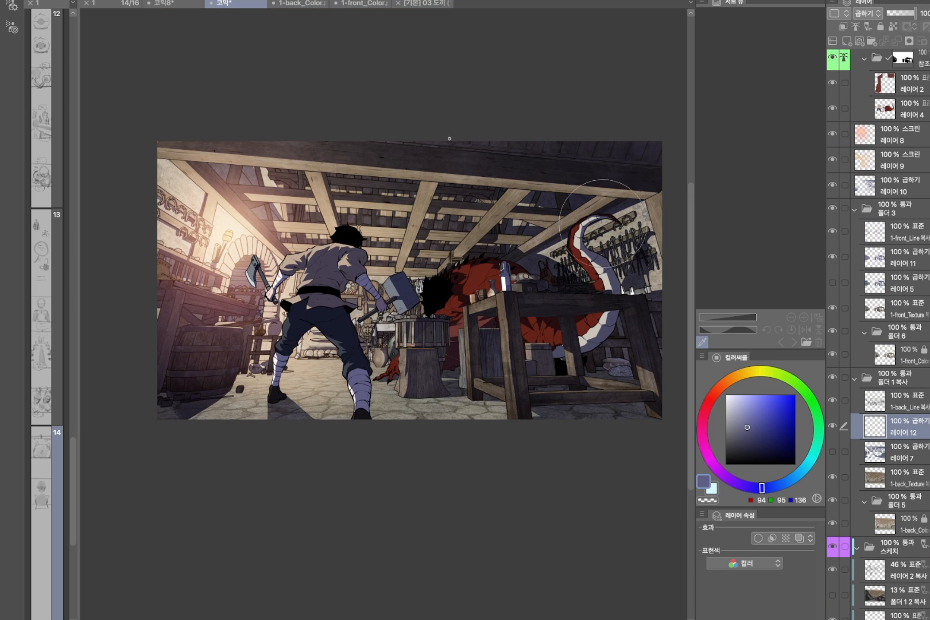
Examine the shading on the ceiling beams, torch wall, barrel and floor up close and in the full panel
scroll(318, 149, up, 3)
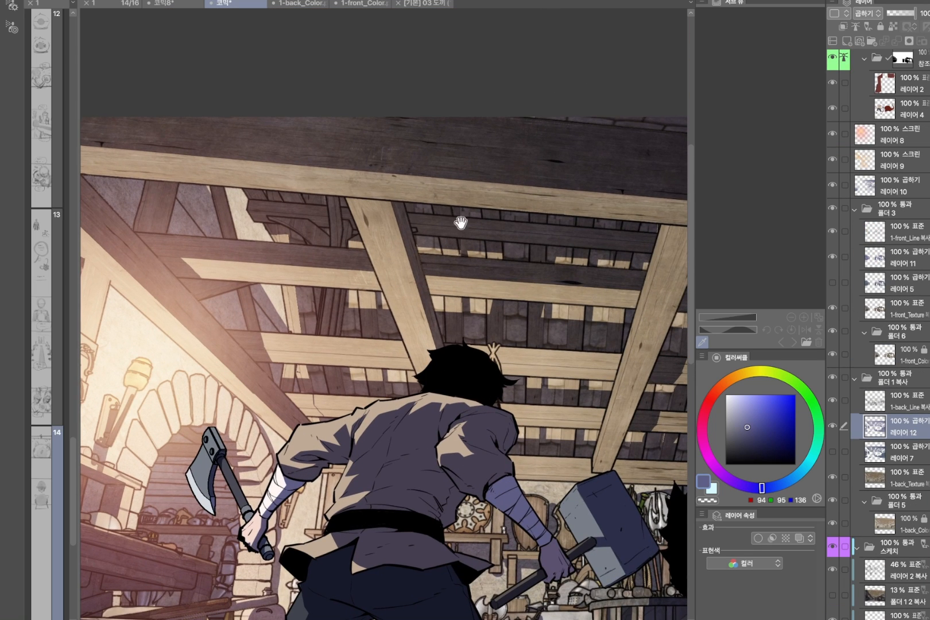
scroll(341, 143, up, 6)
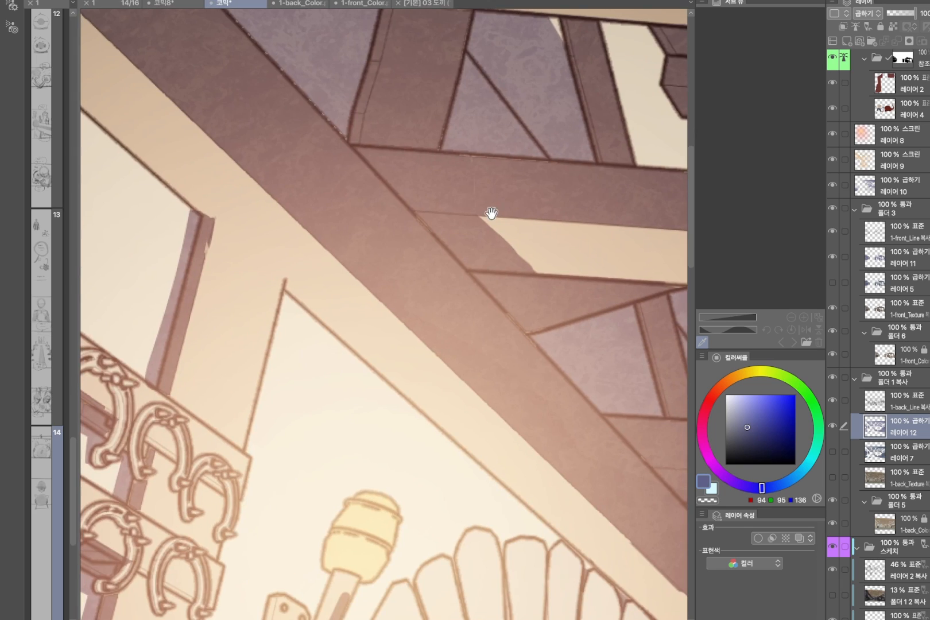
scroll(474, 210, down, 3)
drag(450, 367, 426, 186)
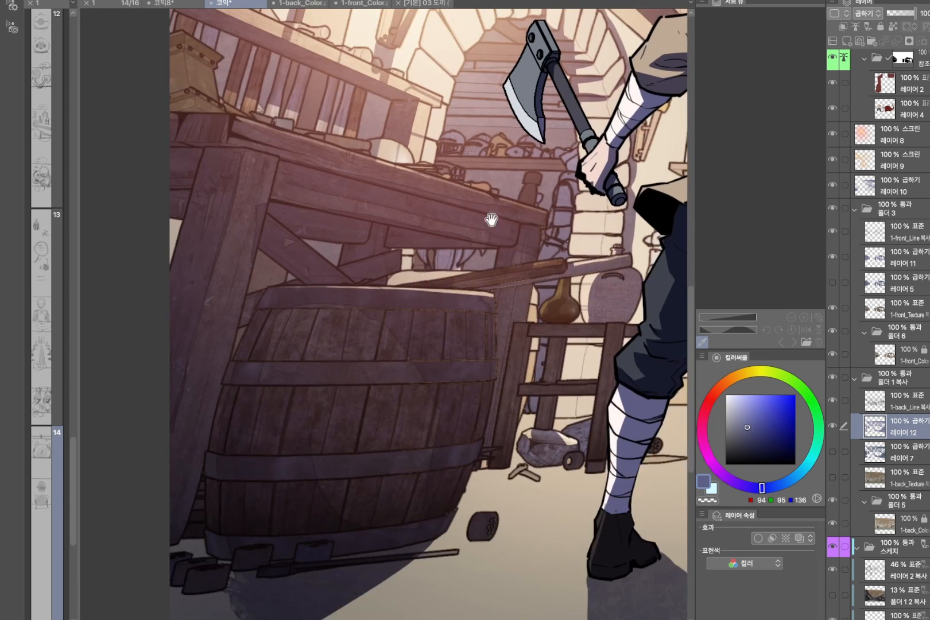
scroll(491, 219, down, 2)
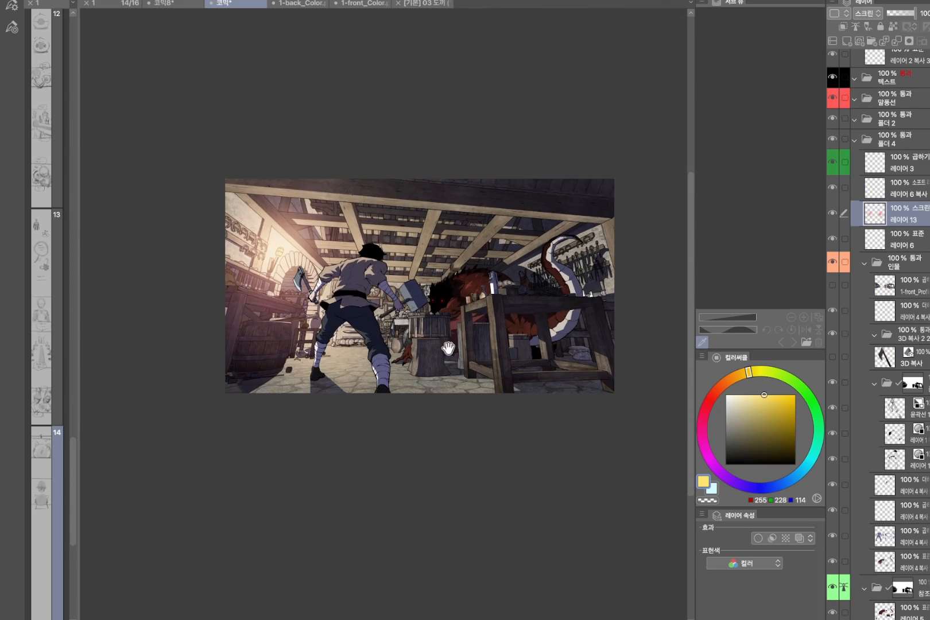
scroll(469, 344, up, 2)
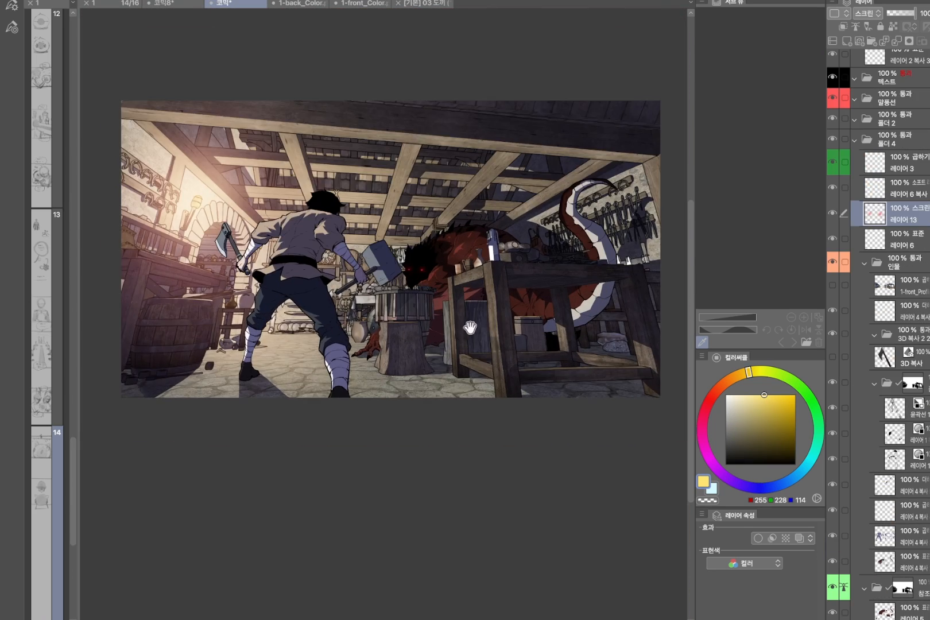
Fill Multiply layer 7 above layer 10 with blue-violet, trying RGB 117, 119, 163 and the lighter 160, 162, 193
click(764, 488)
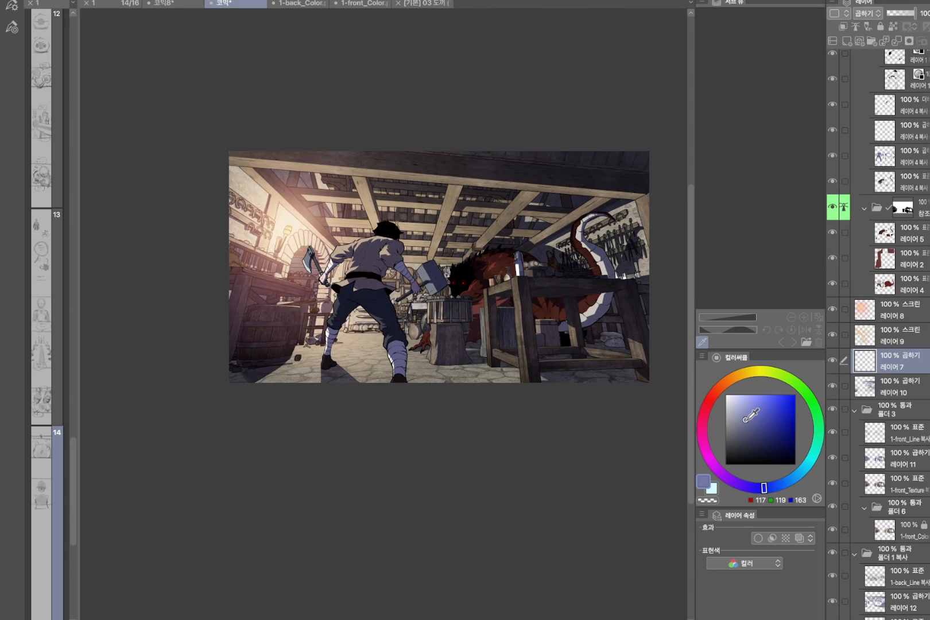
key(alt+Delete)
drag(742, 418, 738, 411)
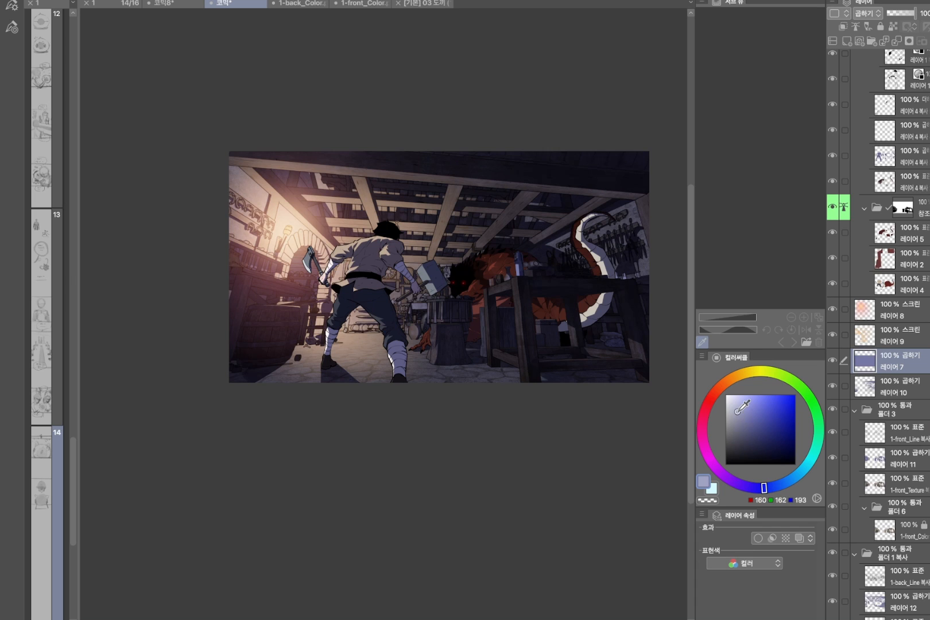
key(alt+Delete)
click(743, 419)
key(alt+Delete)
click(749, 425)
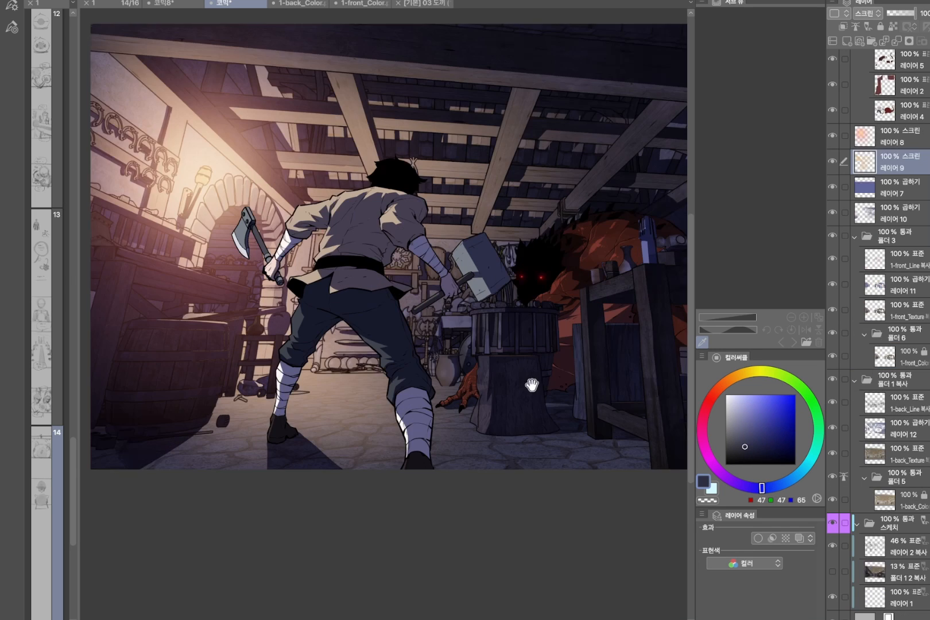
Select the large workbench's faces and paint orange light (RGB 236, 156, 110) along its edges on Screen layer 14
drag(529, 379, 416, 332)
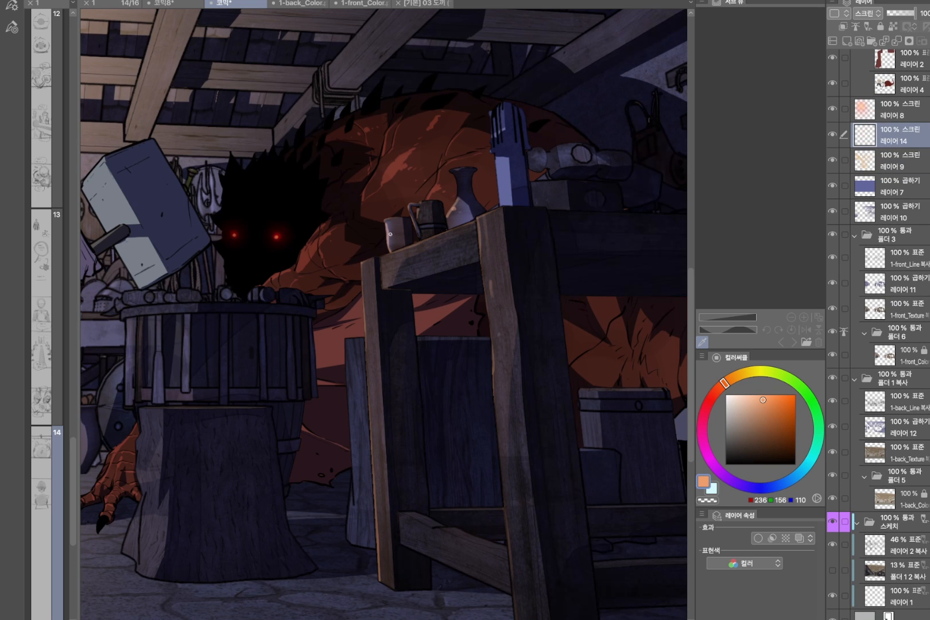
drag(463, 427, 461, 388)
scroll(525, 398, down, 1)
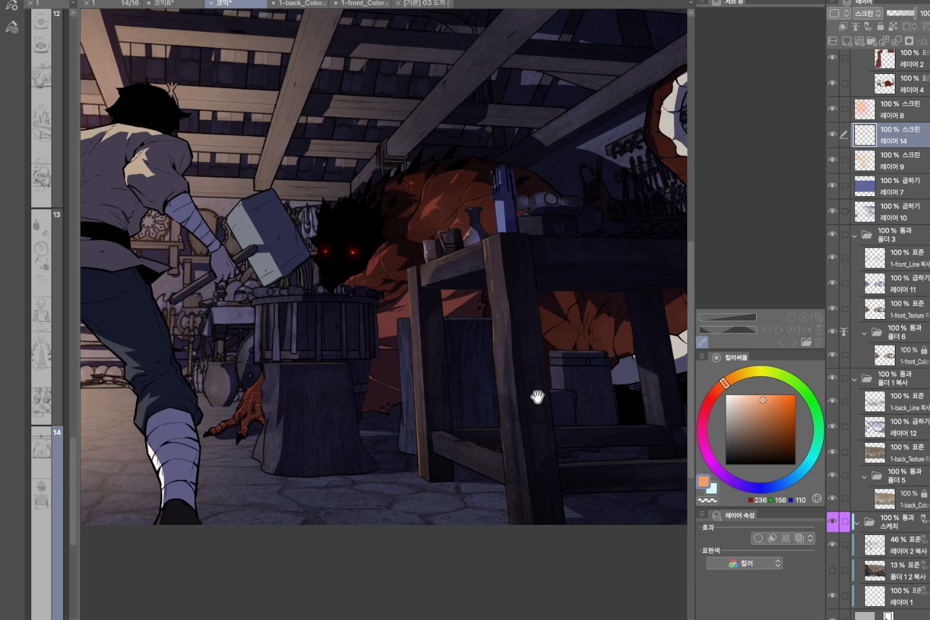
drag(537, 394, 440, 356)
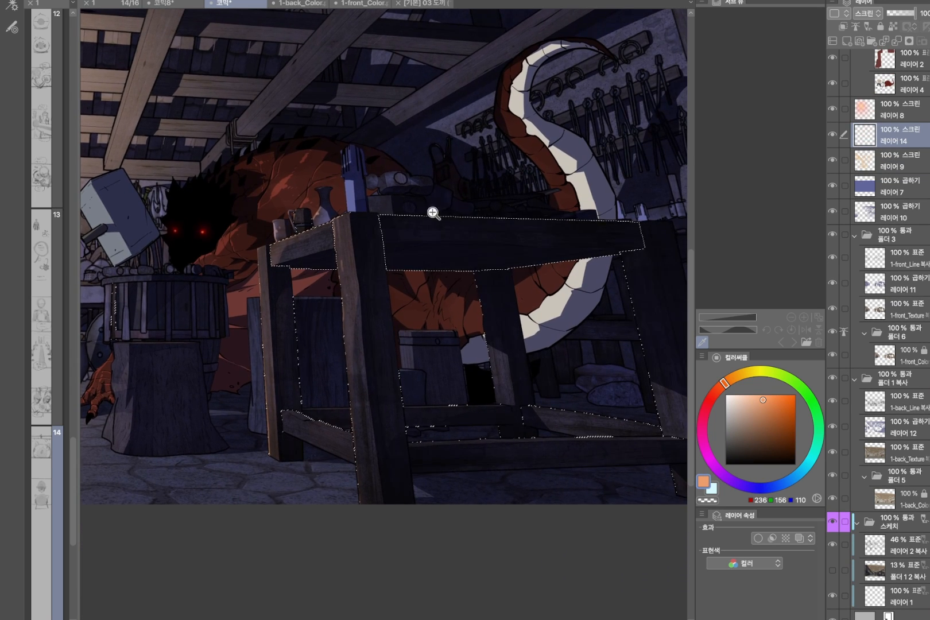
click(434, 215)
drag(464, 220, 405, 222)
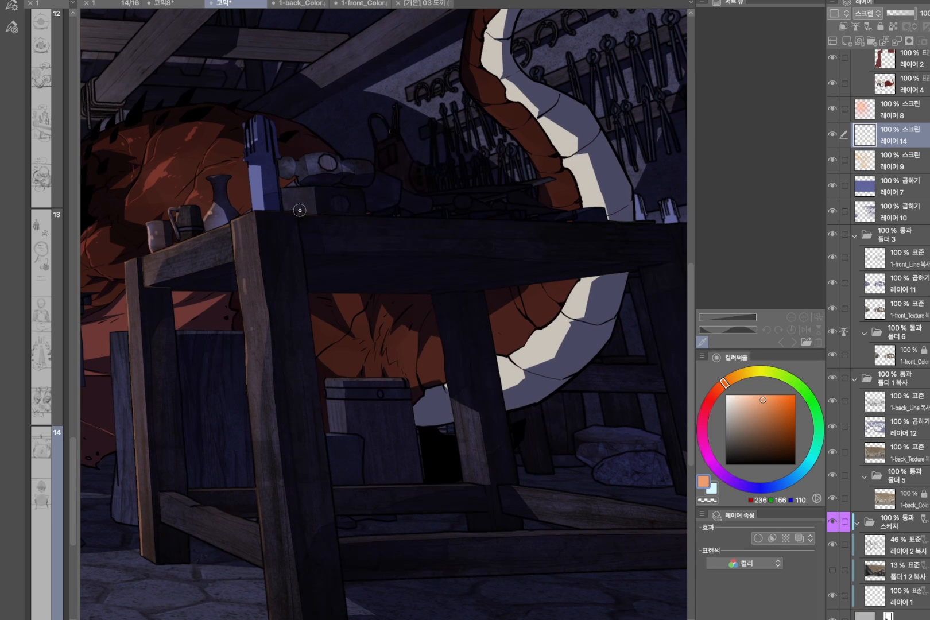
scroll(293, 261, down, 1)
scroll(275, 248, up, 1)
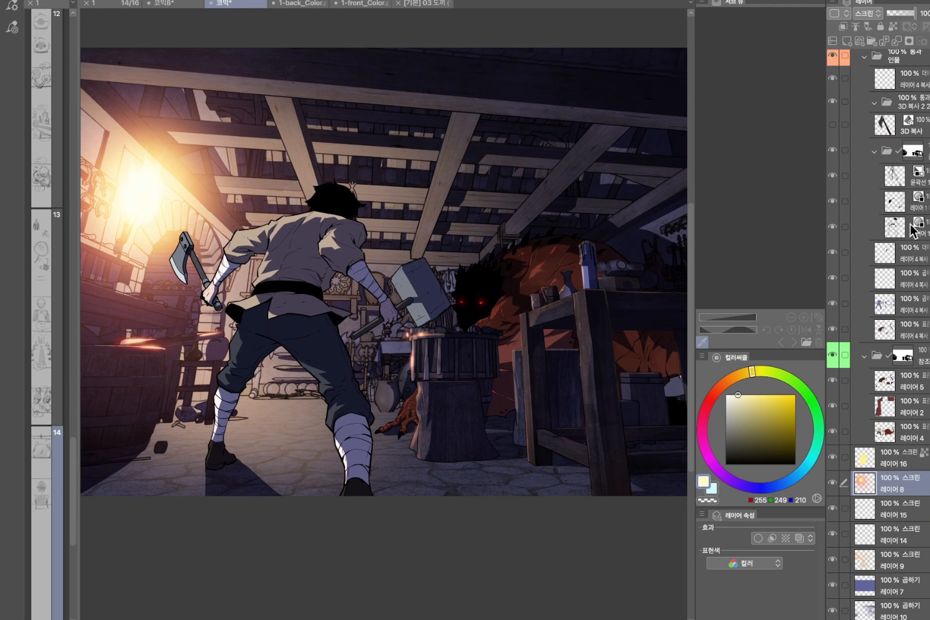
Load the man's shadow layer as a selection for shading on the Multiply layer above it, and undo the last shadow stroke
scroll(916, 264, down, 1)
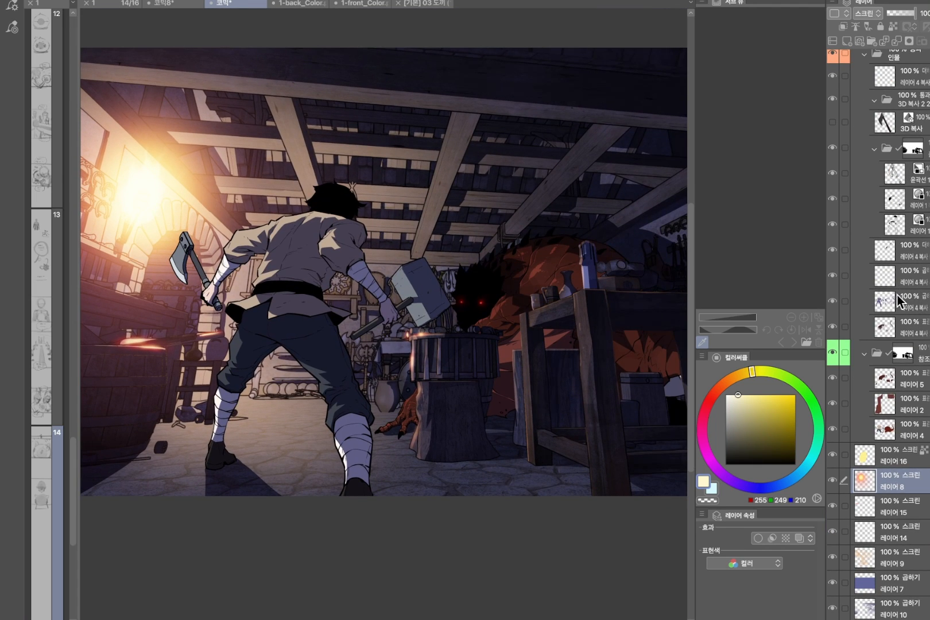
click(897, 297)
click(761, 488)
click(759, 439)
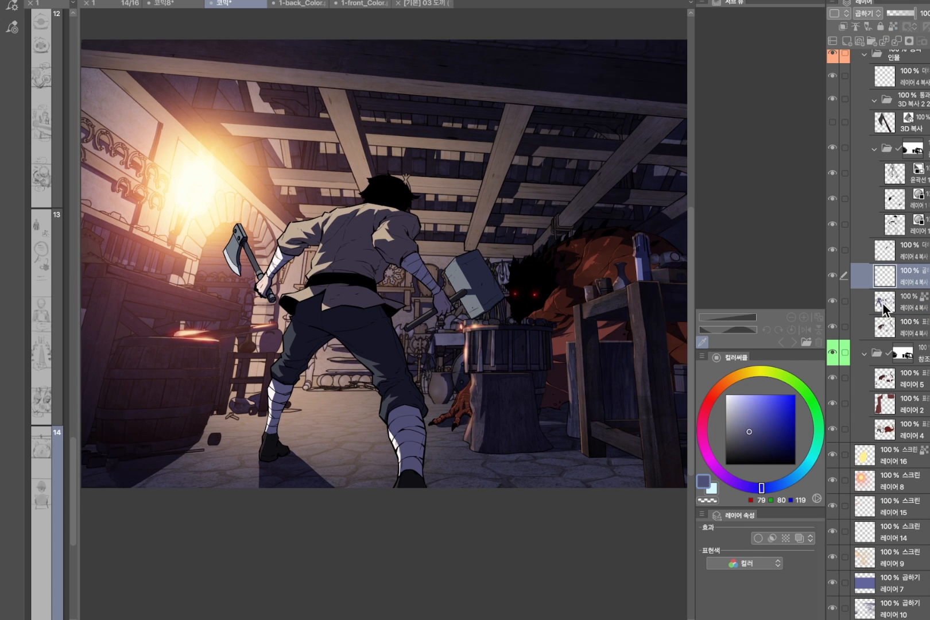
super+click(883, 303)
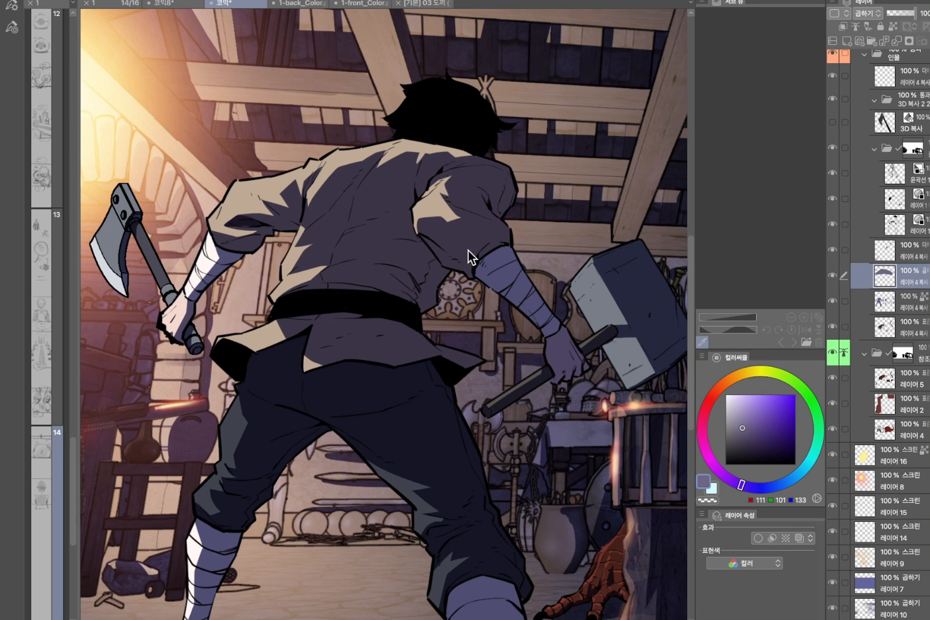
key(super+z)
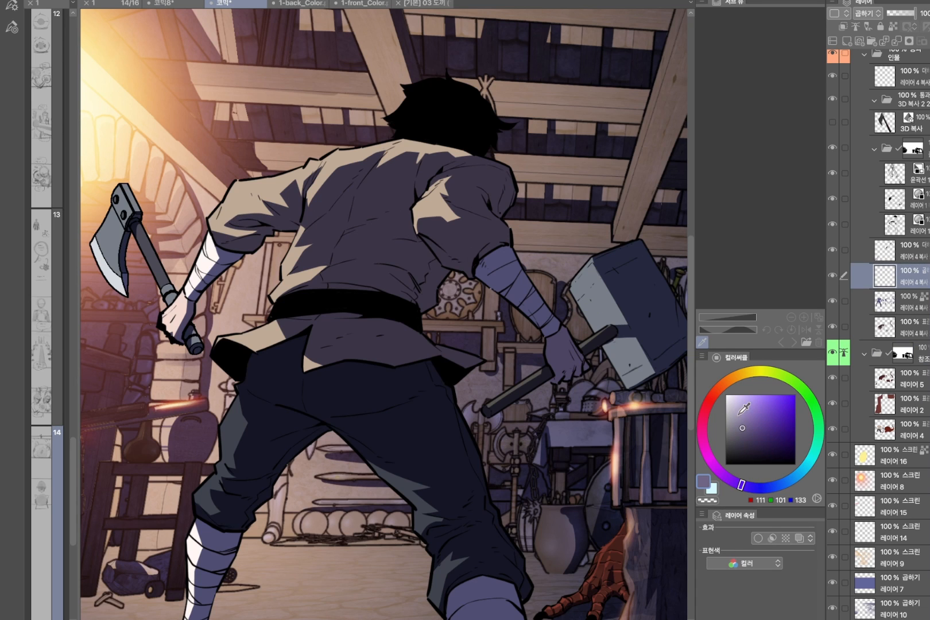
Pick pale violet (RGB 177, 169, 193) and select only the shadowed parts of the man's tunic, checking the selection with Quick Mask
click(734, 417)
key(w)
click(387, 235)
key(q)
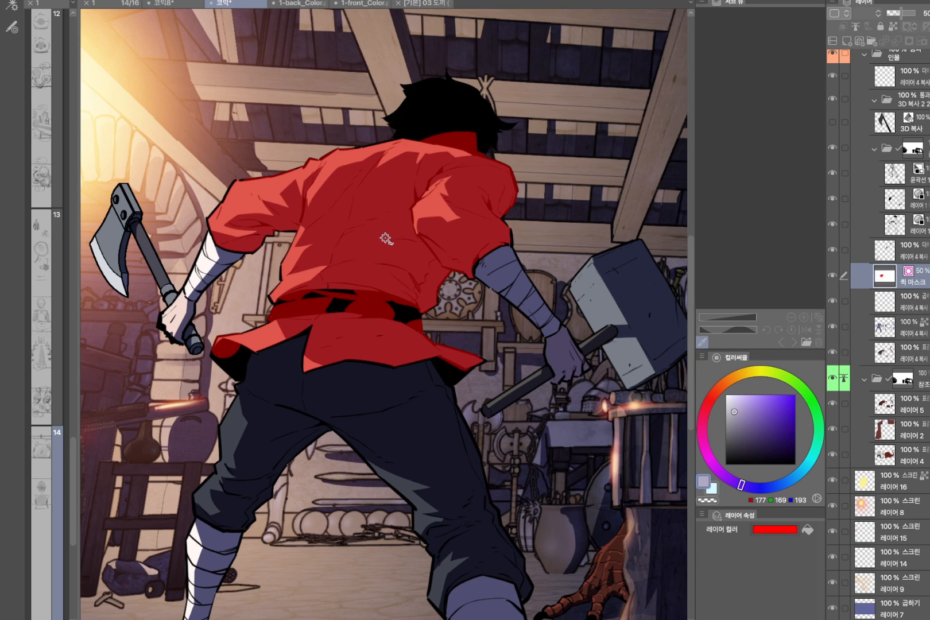
key(q)
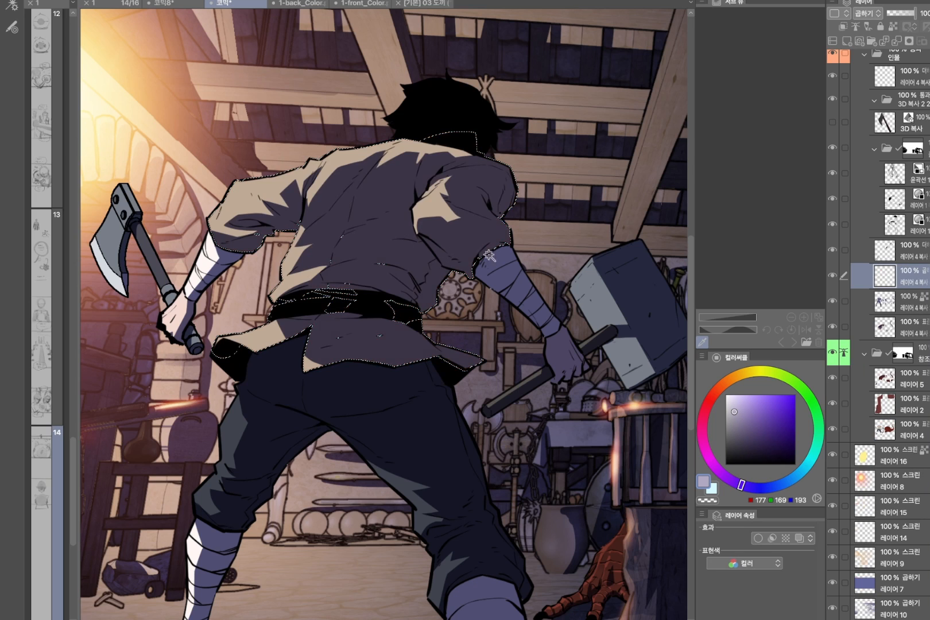
click(884, 305)
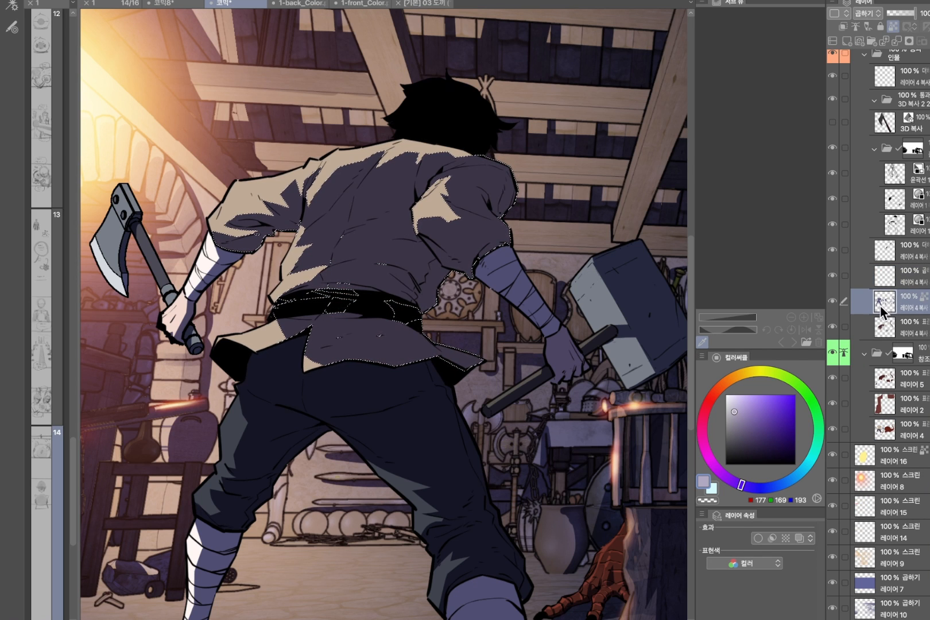
key(q)
key(q)
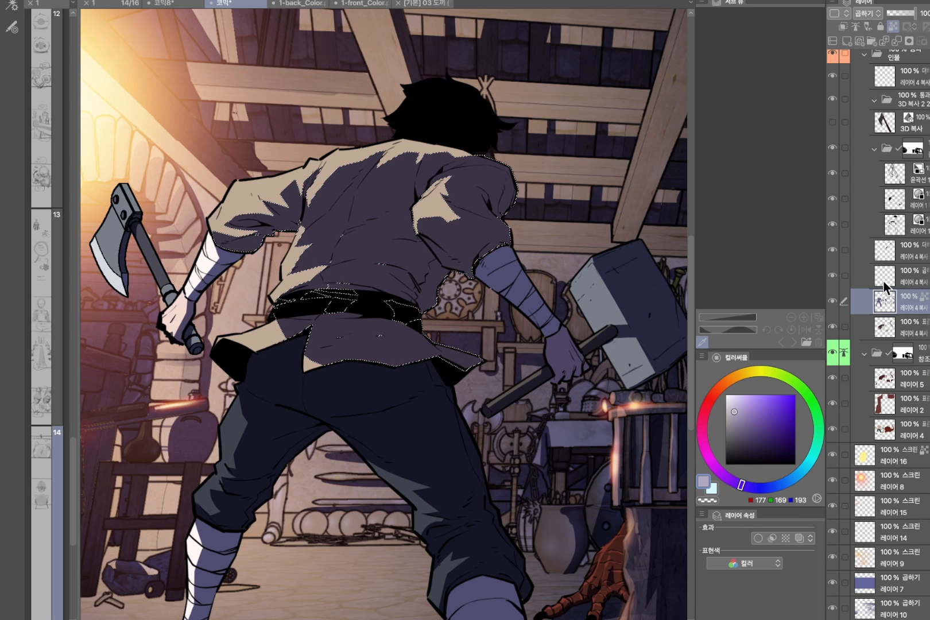
Paint a second violet shadow tone across the tunic's back on the upper Multiply layer, undoing the last stroke
click(884, 285)
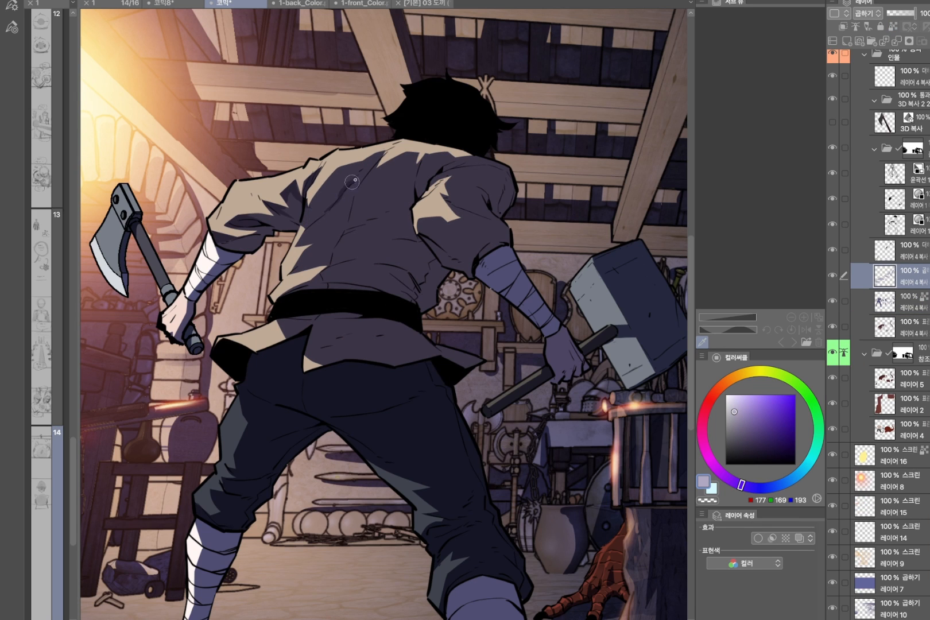
mouse_move(392, 198)
mouse_down()
mouse_move(310, 242)
mouse_move(336, 257)
mouse_move(376, 252)
mouse_move(306, 273)
mouse_up()
key(ctrl+z)
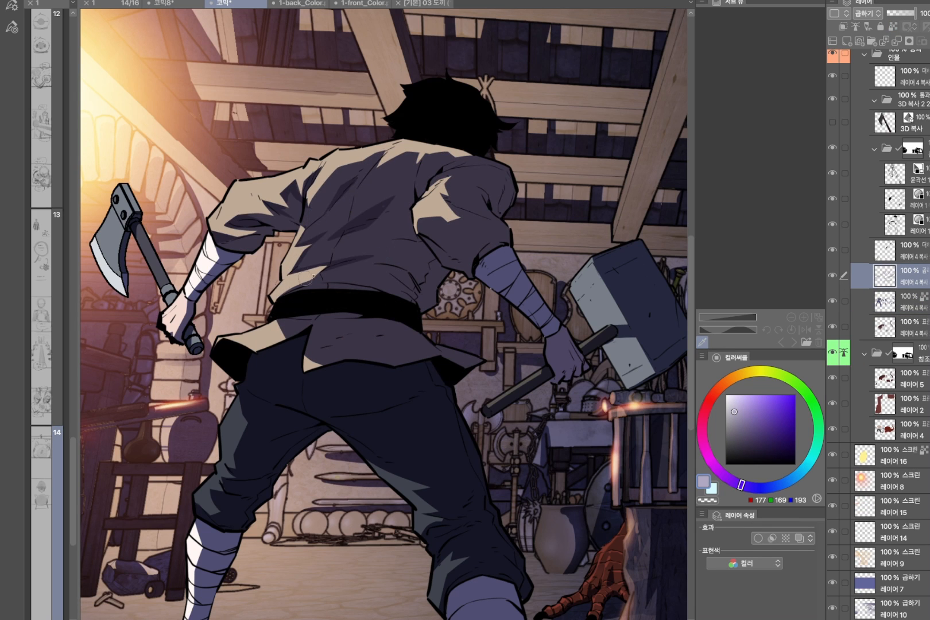
scroll(372, 263, down, 1)
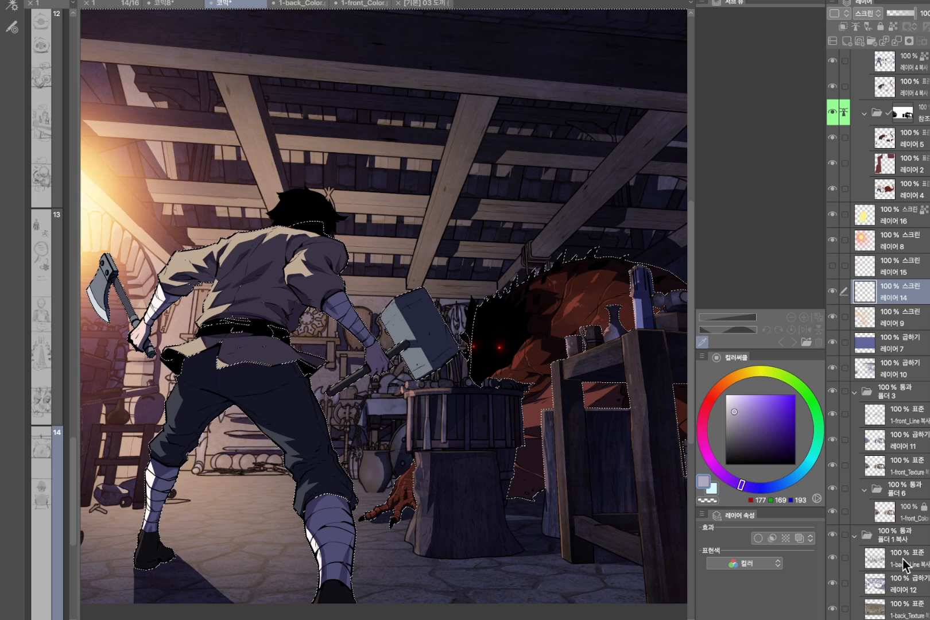
scroll(904, 505, down, 3)
scroll(902, 455, down, 1)
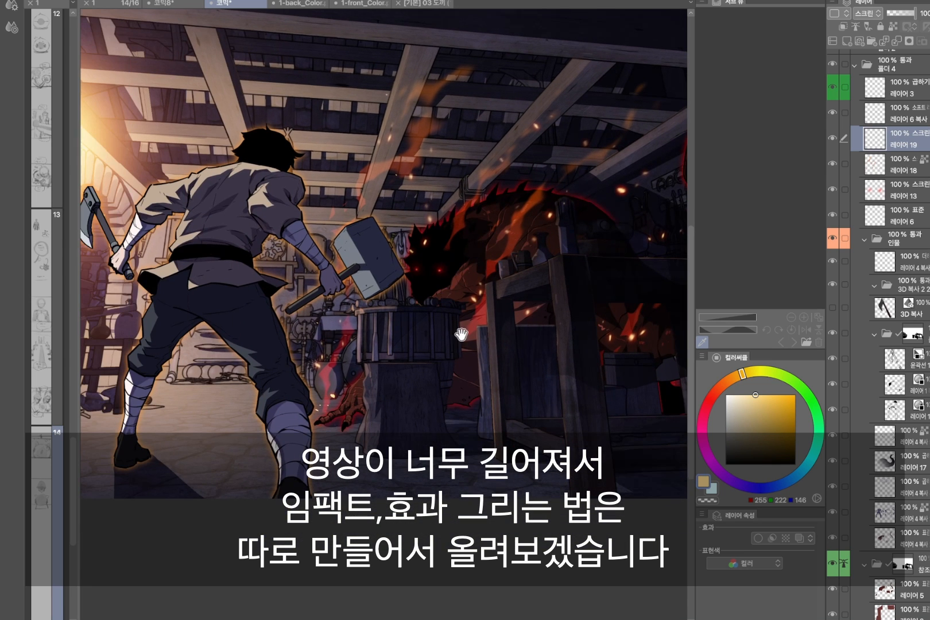
scroll(477, 369, up, 1)
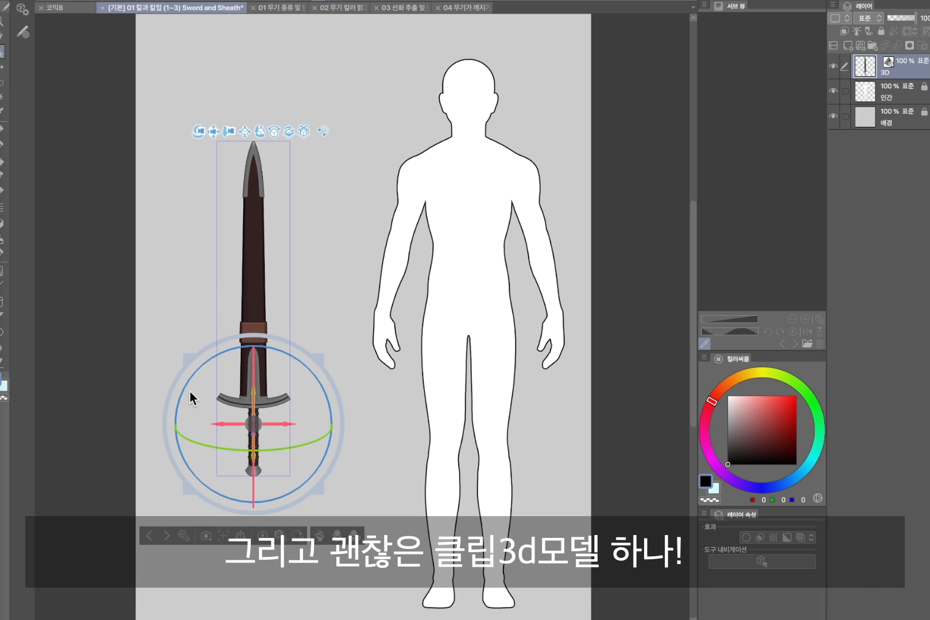
Switch to Safari and open the product page of the purchased 클립 스튜디오 3D 판타지 무기 컬렉션 풀세트
mouse_move(172, 617)
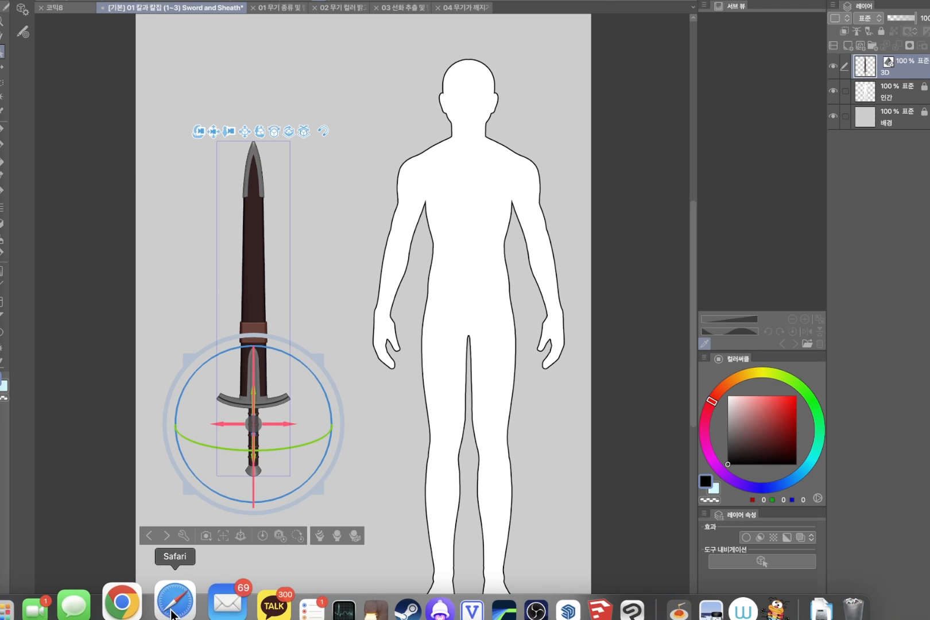
click(172, 612)
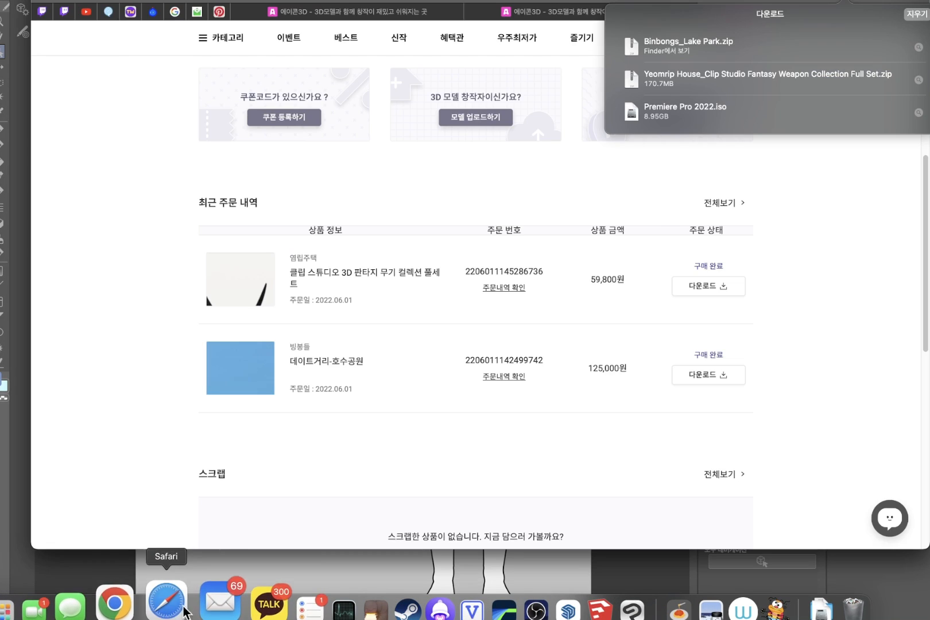
click(370, 278)
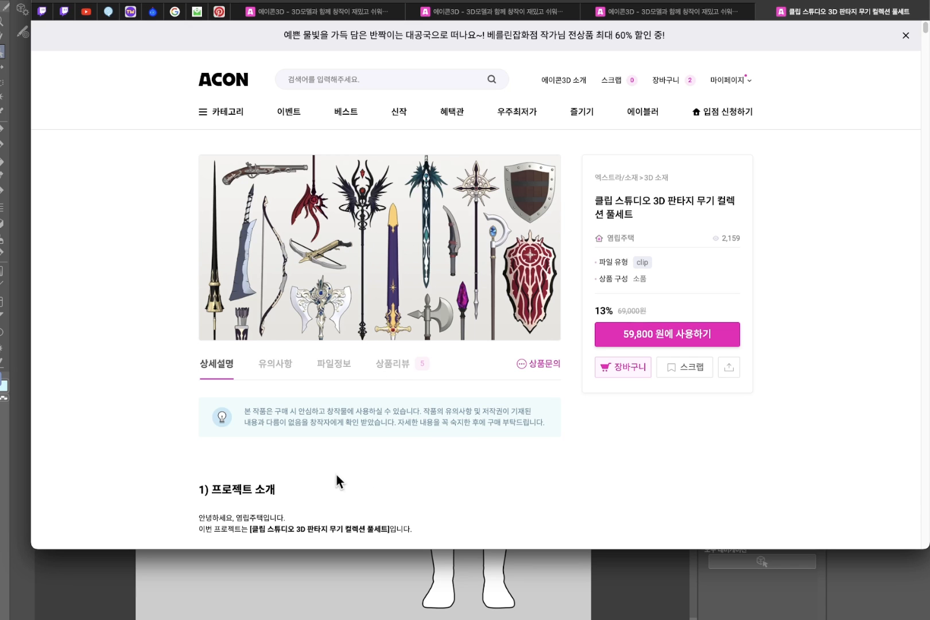
Return to Clip Studio Paint and preview the 3D sword's layout presets, including 칼 1-2, 3-2, 3-3, 2-3, 2-1 and 2-2
click(27, 571)
click(296, 535)
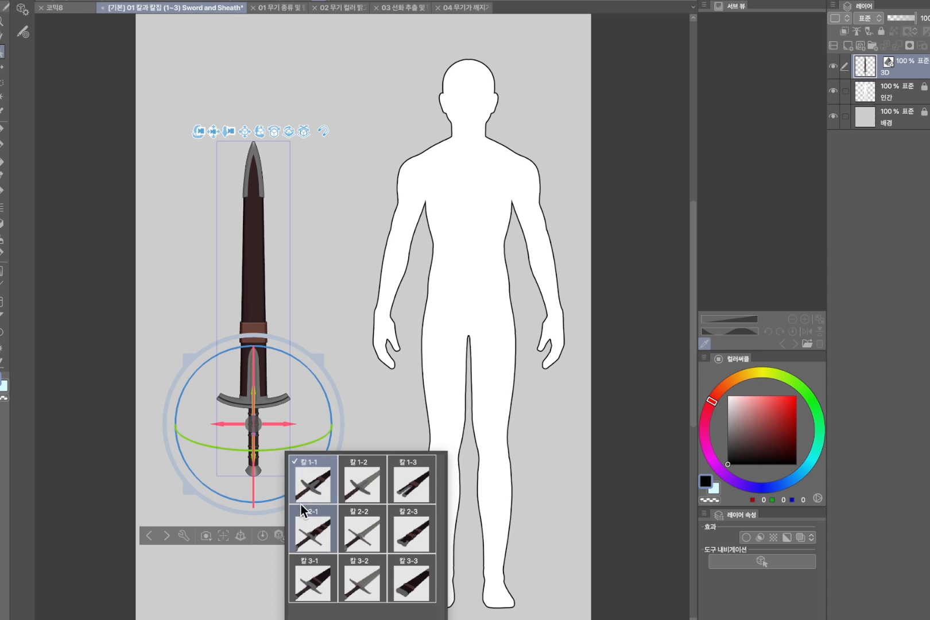
click(359, 481)
click(362, 577)
click(413, 577)
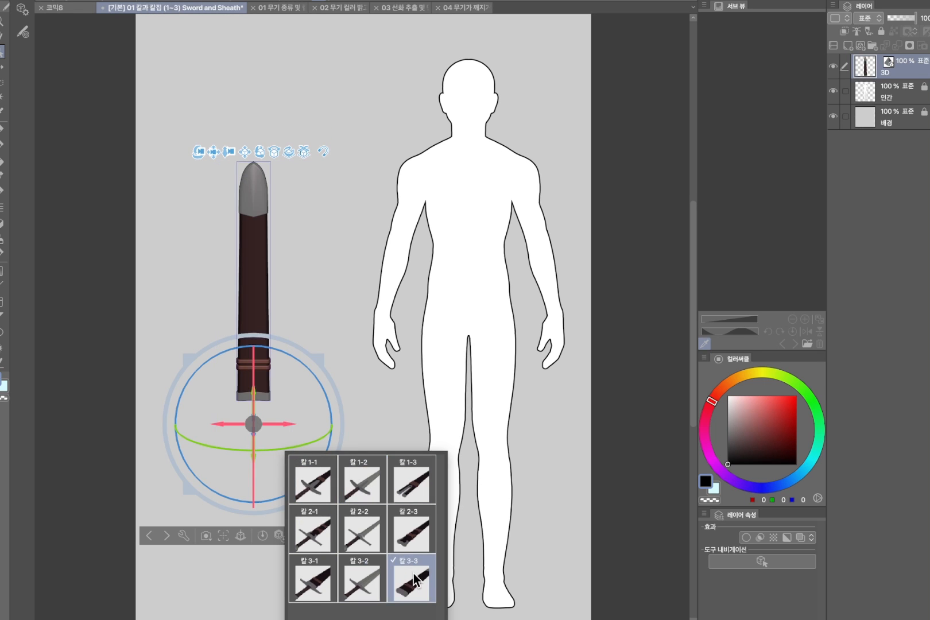
click(411, 536)
click(311, 531)
click(361, 531)
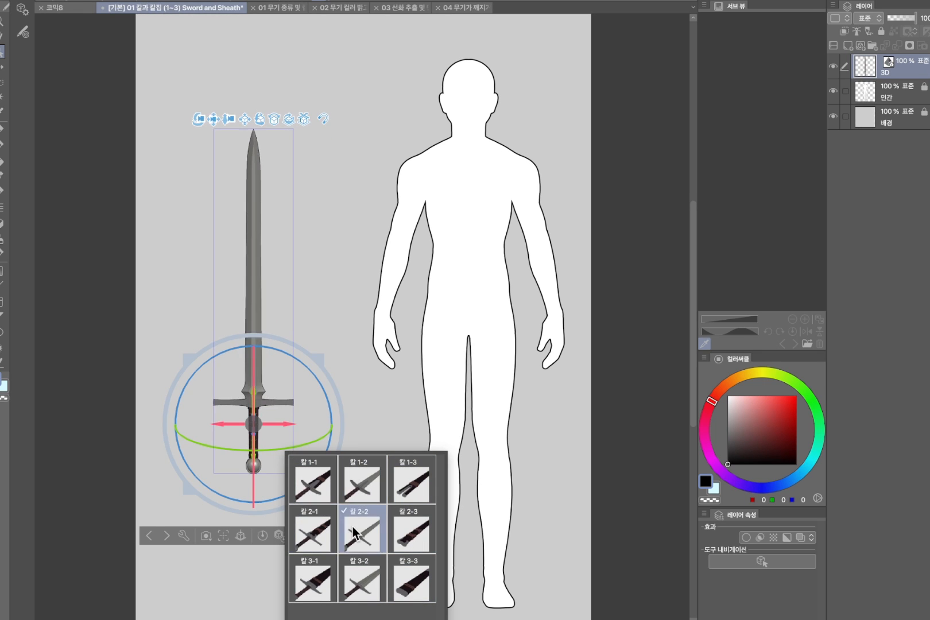
click(412, 540)
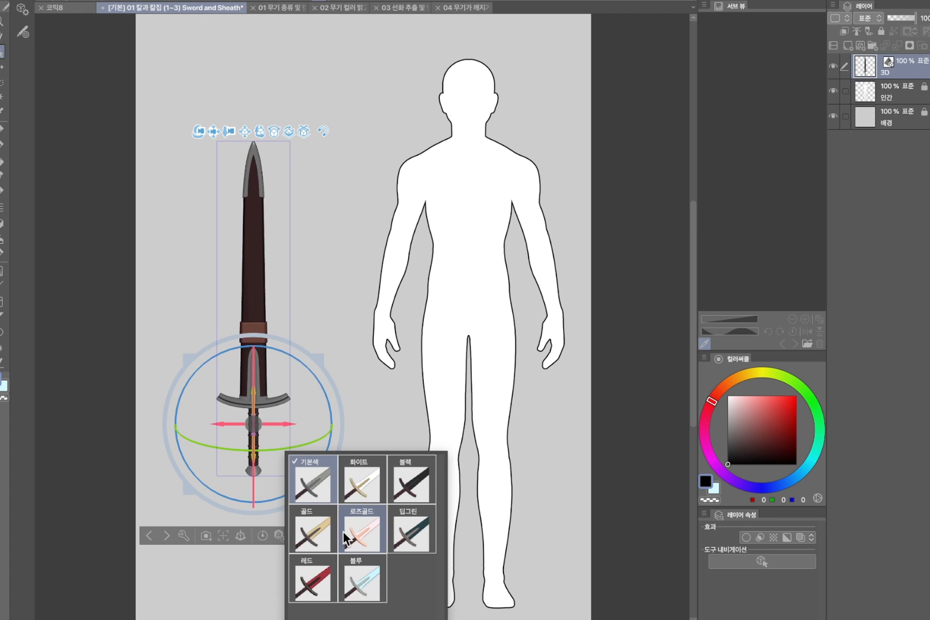
Preview the 블랙, 딥그린, 로즈골드 and 골드 colour presets on the 3D sword
click(411, 481)
click(411, 531)
click(353, 531)
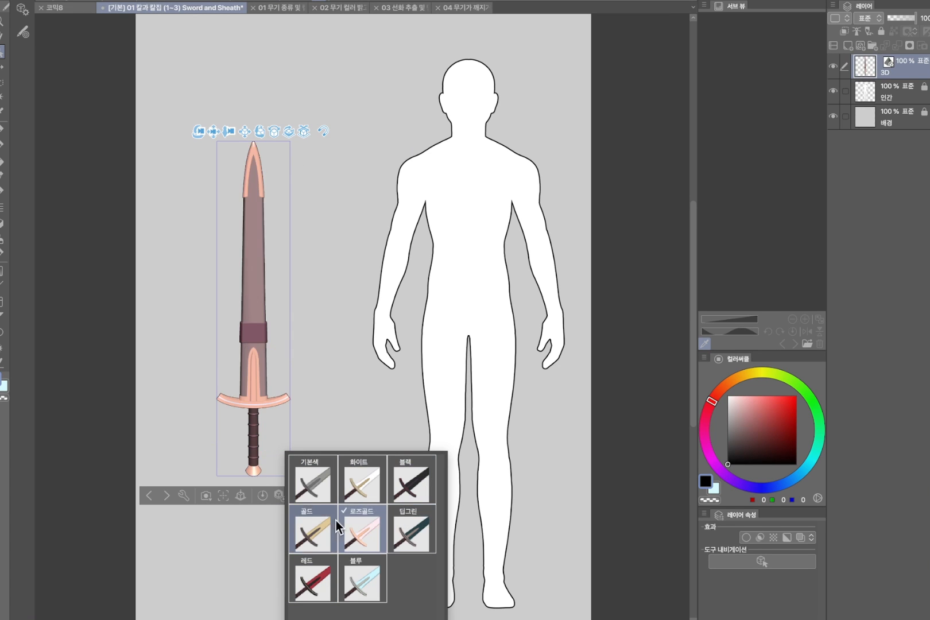
click(335, 521)
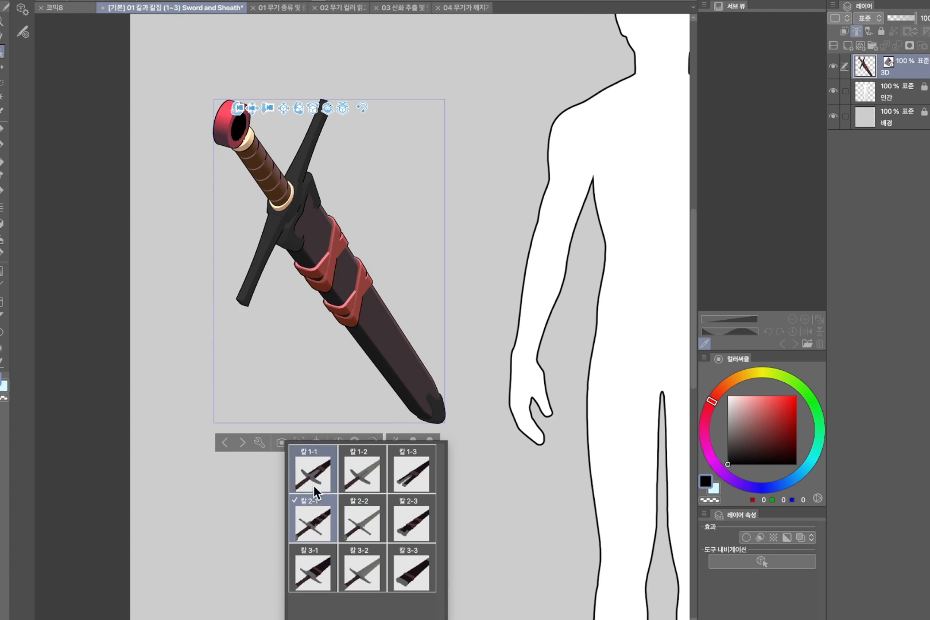
Set the 3D sword to layout 칼 2-1 and convert its layer into raster line art with LT conversion
click(315, 482)
click(320, 521)
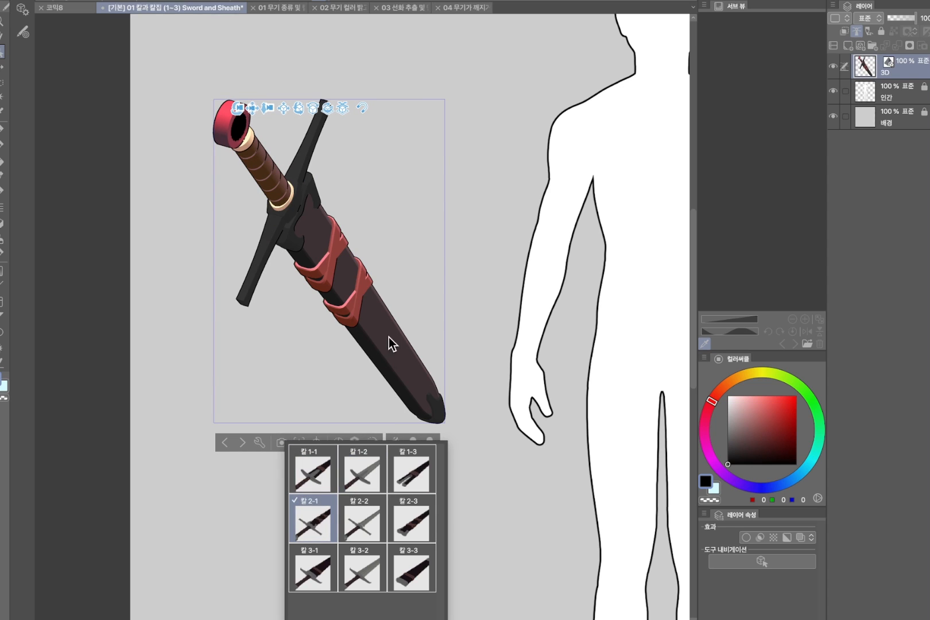
right_click(913, 68)
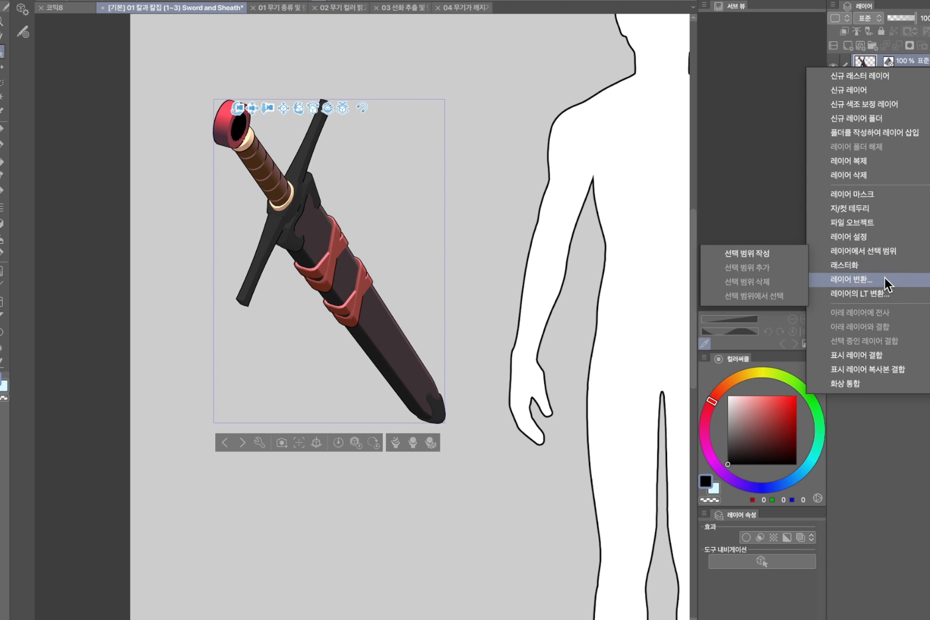
click(870, 295)
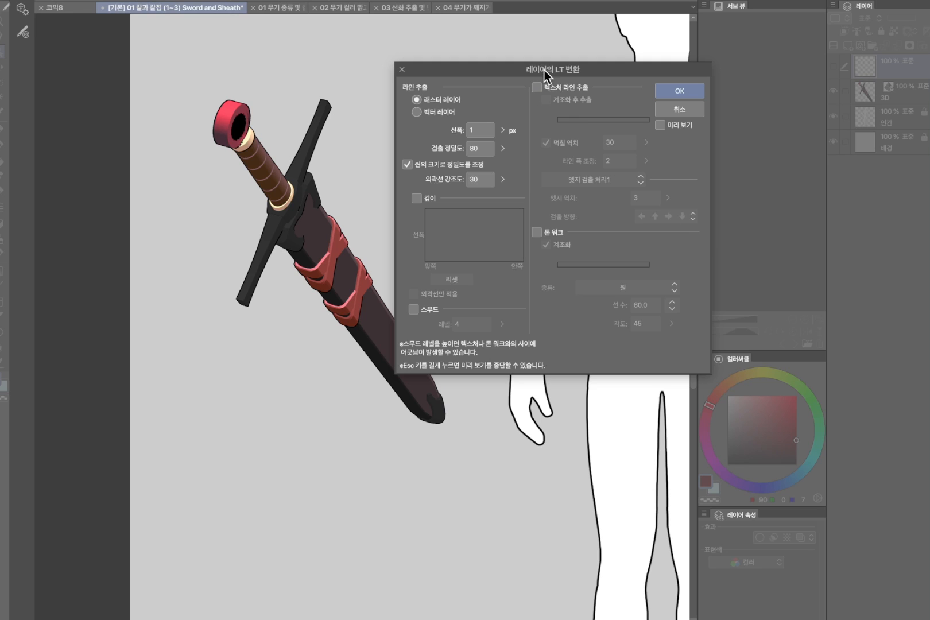
drag(544, 73, 592, 77)
click(708, 127)
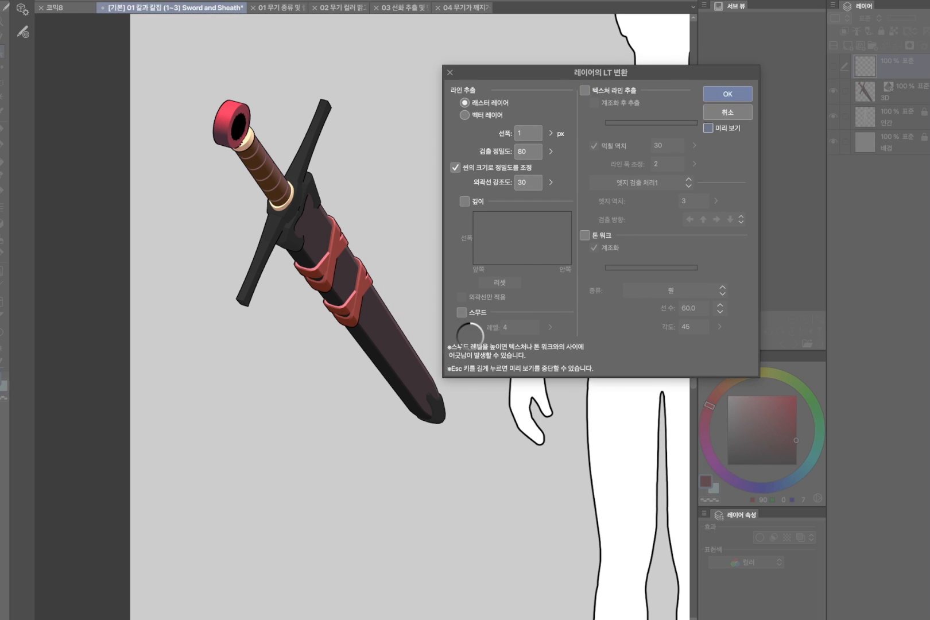
click(732, 96)
scroll(344, 236, up, 3)
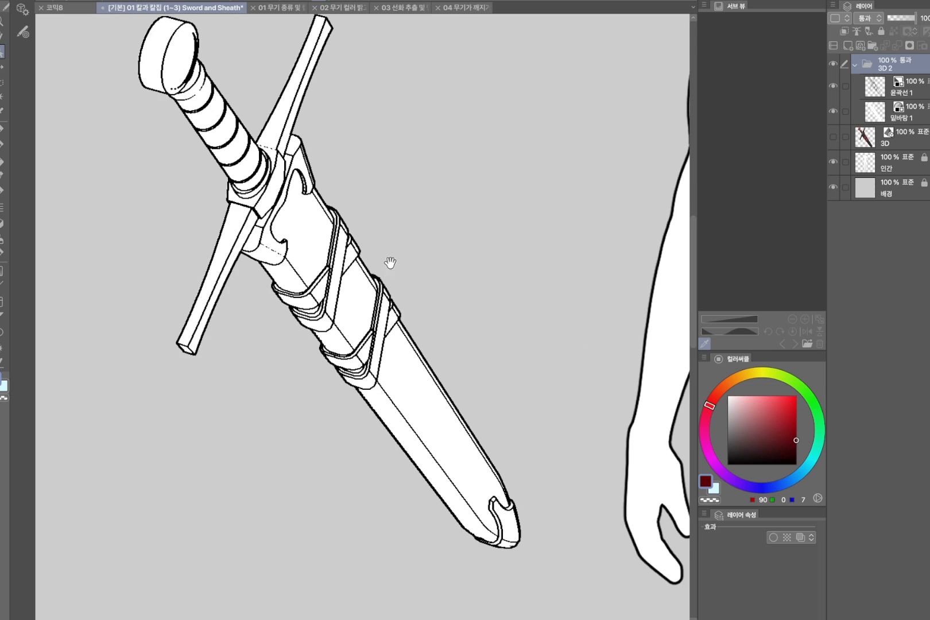
drag(390, 262, 405, 285)
Add a flat-colour layer above 밑바탕 1, making it the reference layer for gradient colouring on 레이어 2
click(910, 118)
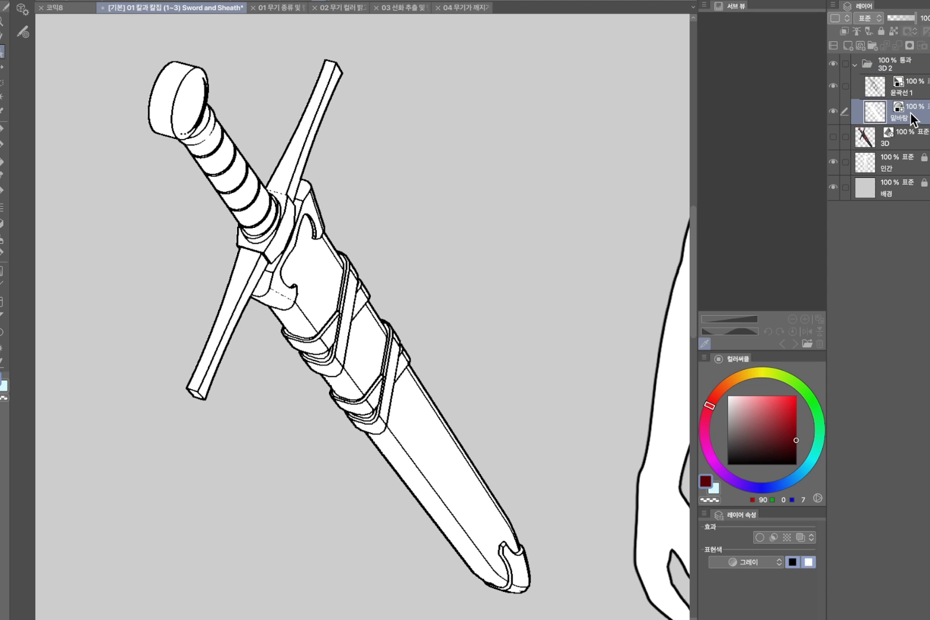
key(ctrl+shift+n)
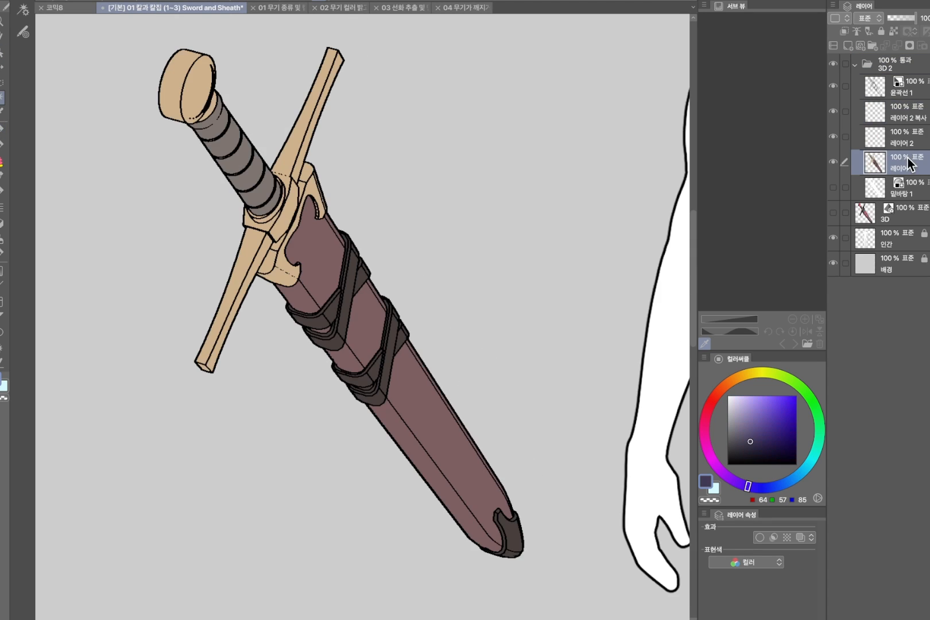
click(856, 31)
click(896, 139)
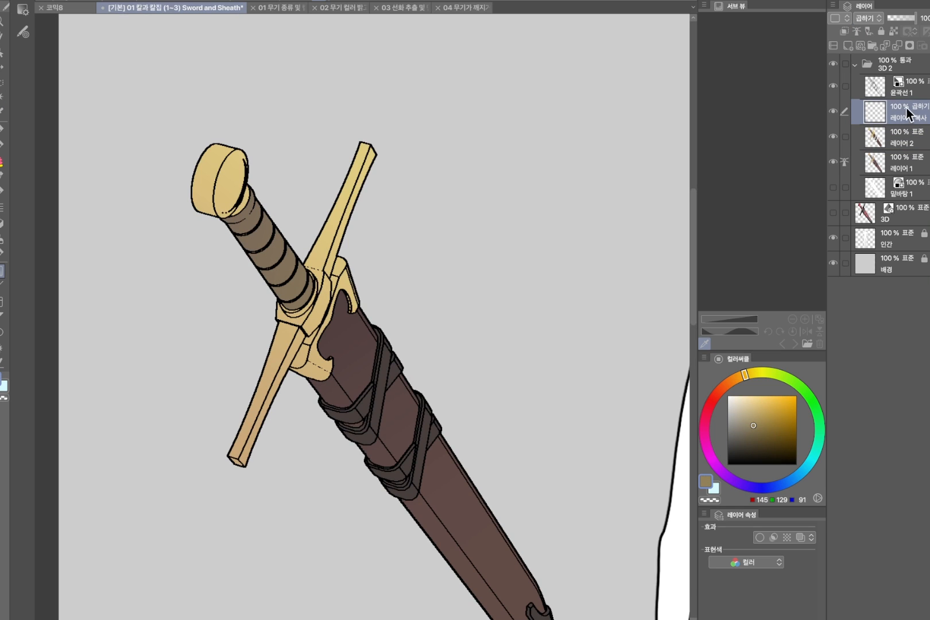
Choose the brush and a violet hue to shade the sword on the Multiply layer 레이어 2 복사
drag(547, 258, 548, 228)
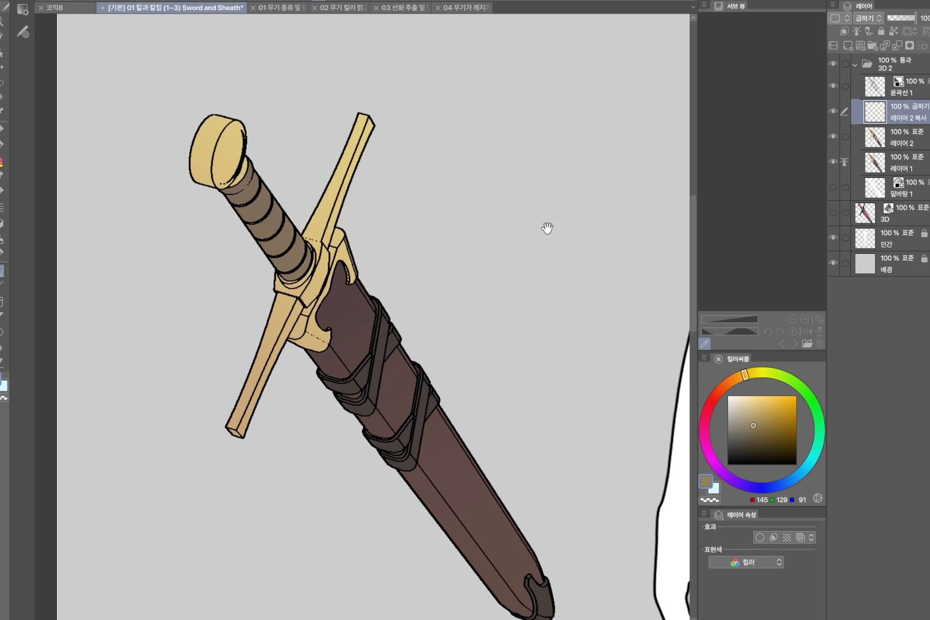
key(b)
click(271, 77)
drag(438, 284, 429, 277)
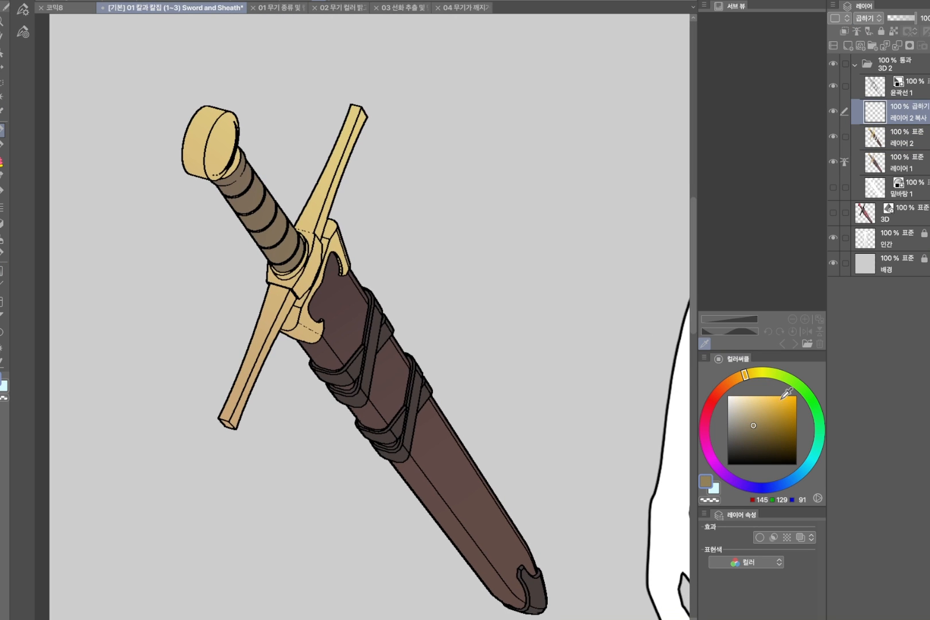
click(749, 487)
scroll(350, 318, up, 2)
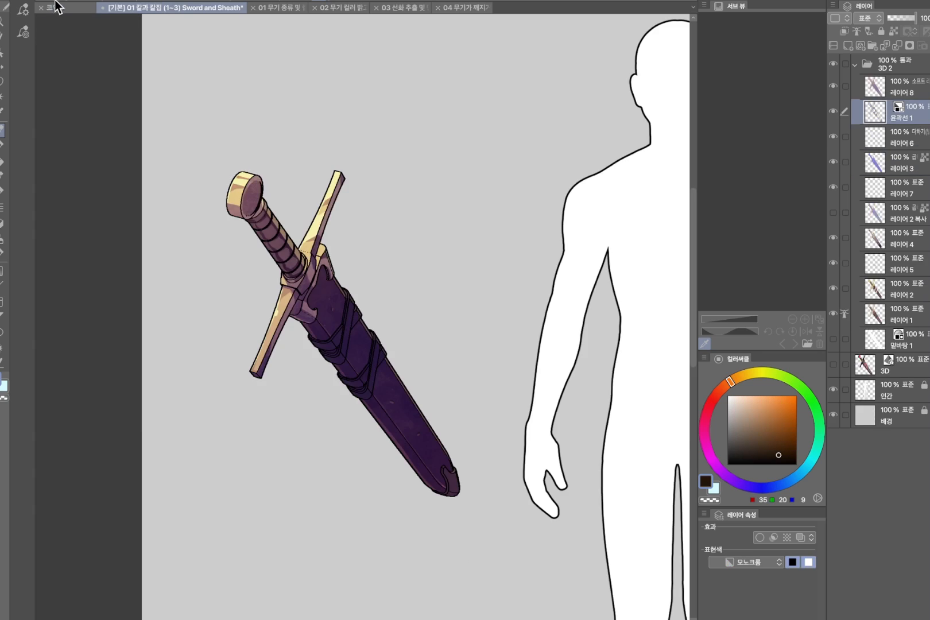
Switch to the 코믹8 page and place the painted sword group in the background behind the man, checking how it blends in
click(54, 8)
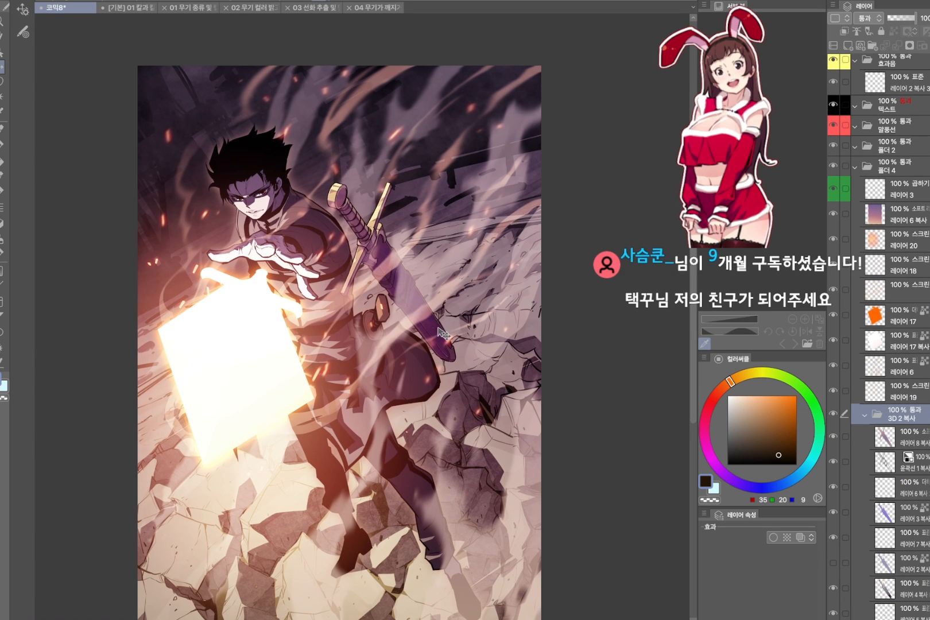
scroll(898, 556, down, 3)
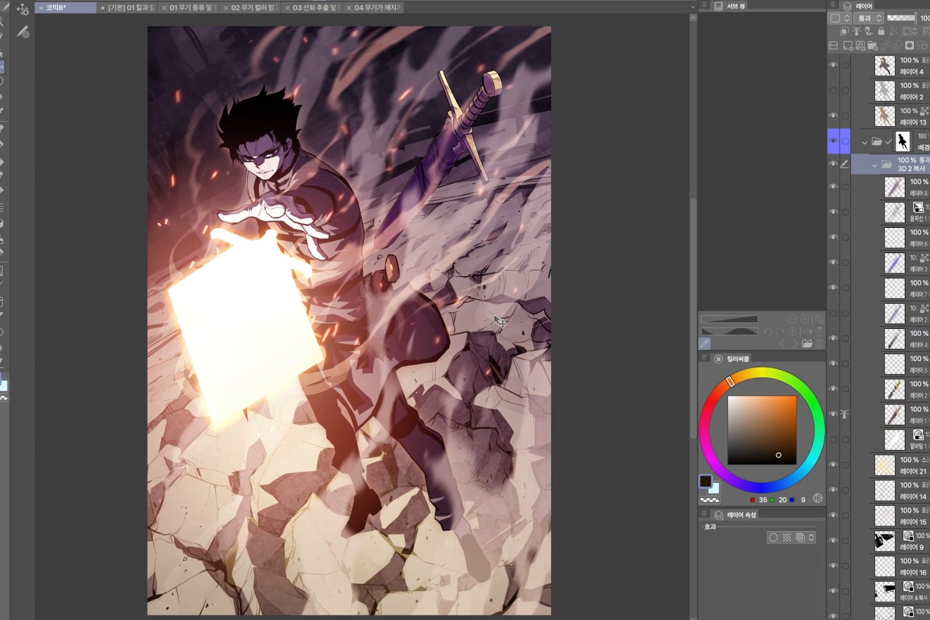
drag(494, 317, 491, 344)
scroll(485, 369, up, 10)
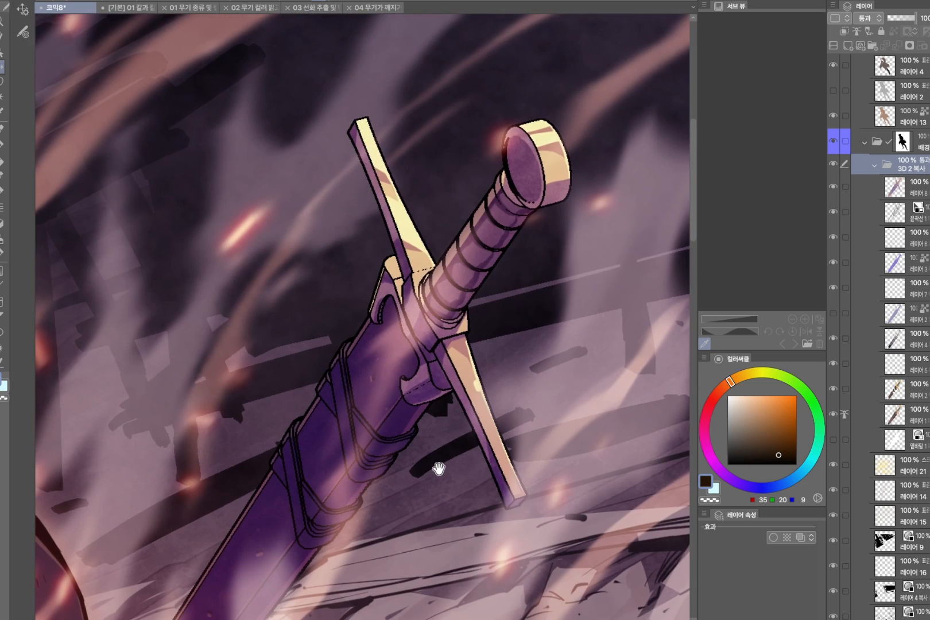
drag(435, 466, 414, 287)
scroll(439, 288, down, 3)
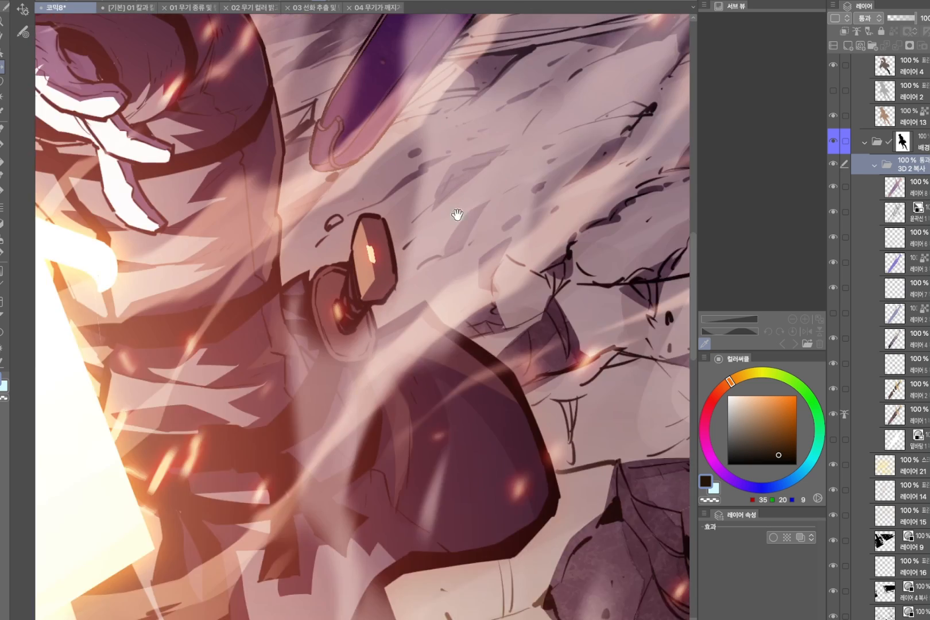
drag(458, 214, 415, 432)
scroll(494, 172, down, 6)
Adjust the background sword's placement with a transform
key(ctrl+t)
drag(480, 103, 454, 84)
drag(444, 201, 438, 202)
Open the file [스페셜] 06 몬스터 무기 세트 Monster Weapon Set.clip from the 3D 데이터 Data folder
click(434, 304)
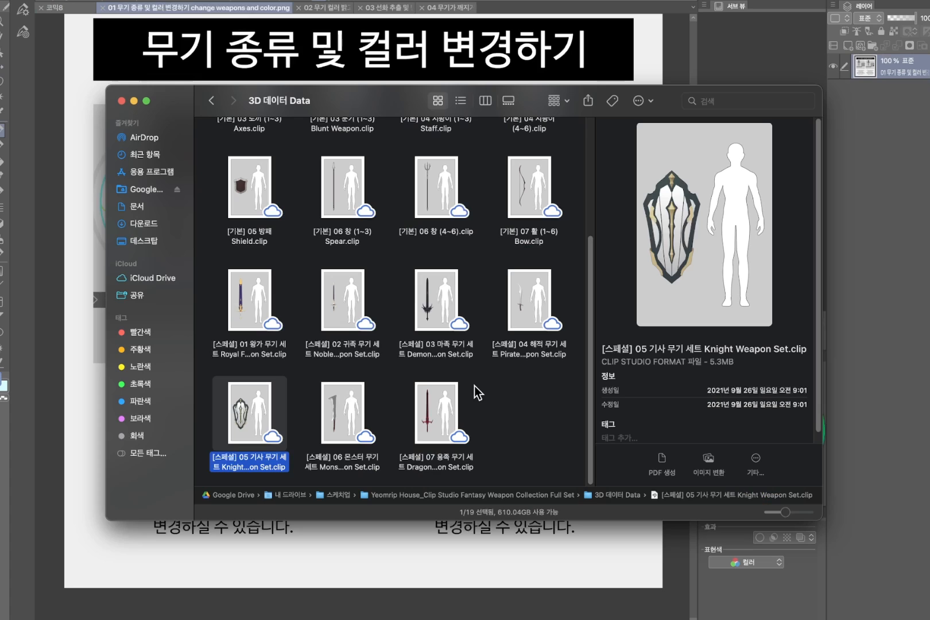
click(437, 414)
click(336, 423)
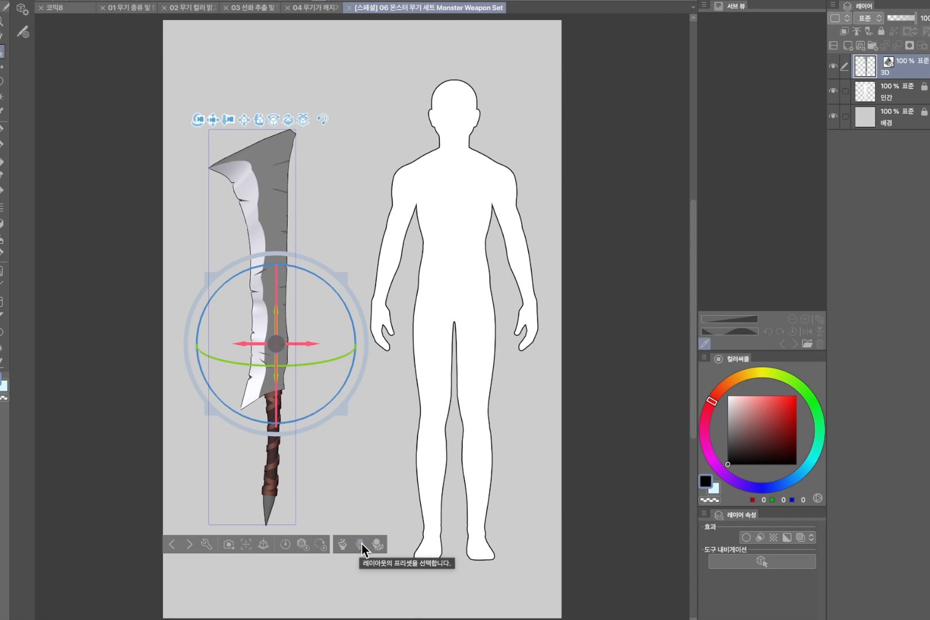
Preview the monster shield, small sword, large sword and axe layouts, and select the spiked club 몬스터 몽둥이
click(362, 544)
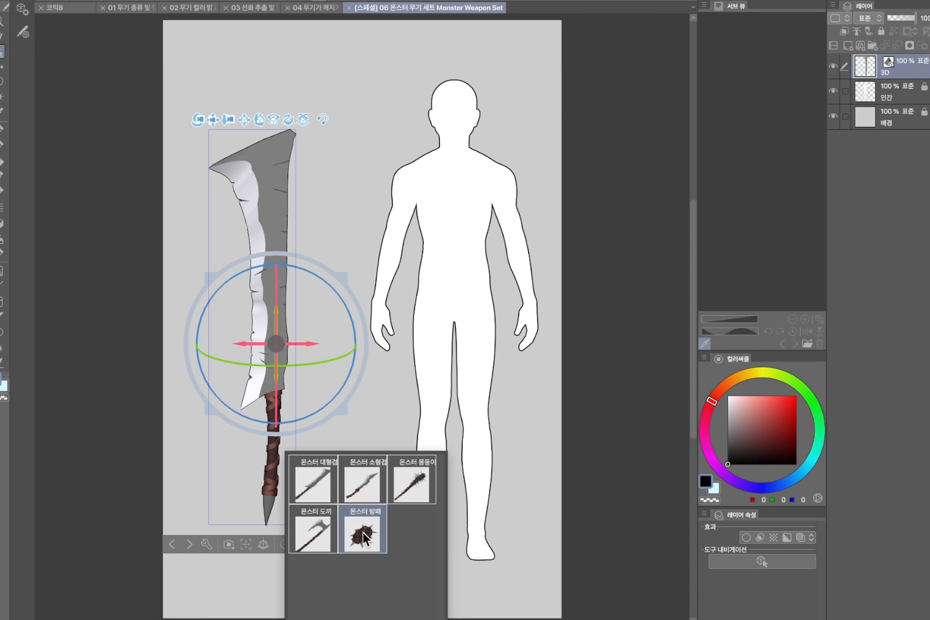
click(363, 533)
click(334, 537)
click(402, 500)
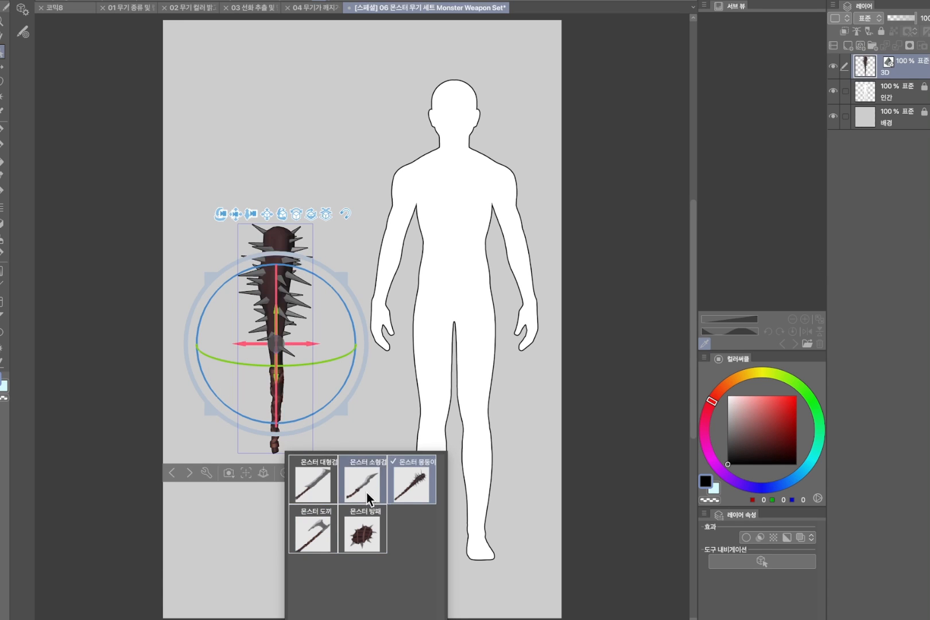
click(366, 493)
click(321, 485)
click(317, 525)
click(412, 491)
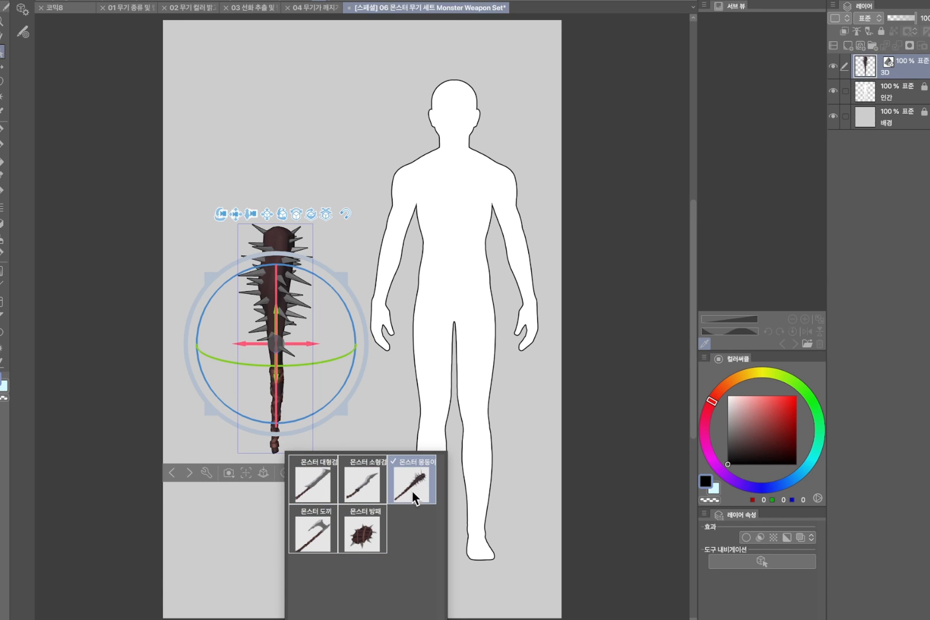
click(322, 516)
click(362, 483)
click(411, 485)
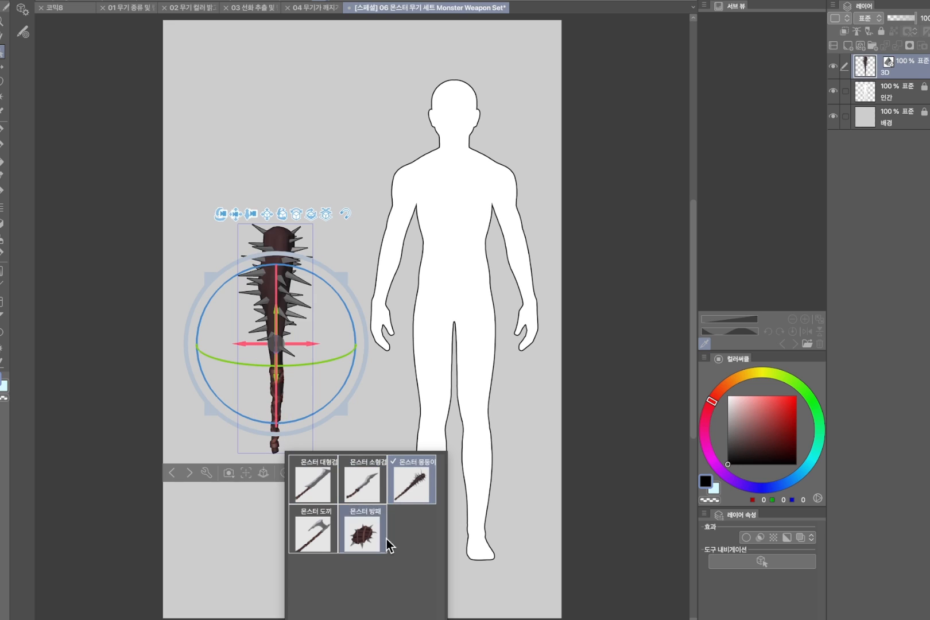
Position the spiked club at the human figure's hand with its head facing the viewer
super+drag(322, 290, 359, 281)
drag(335, 246, 401, 116)
super+drag(332, 298, 359, 299)
super+drag(358, 300, 331, 346)
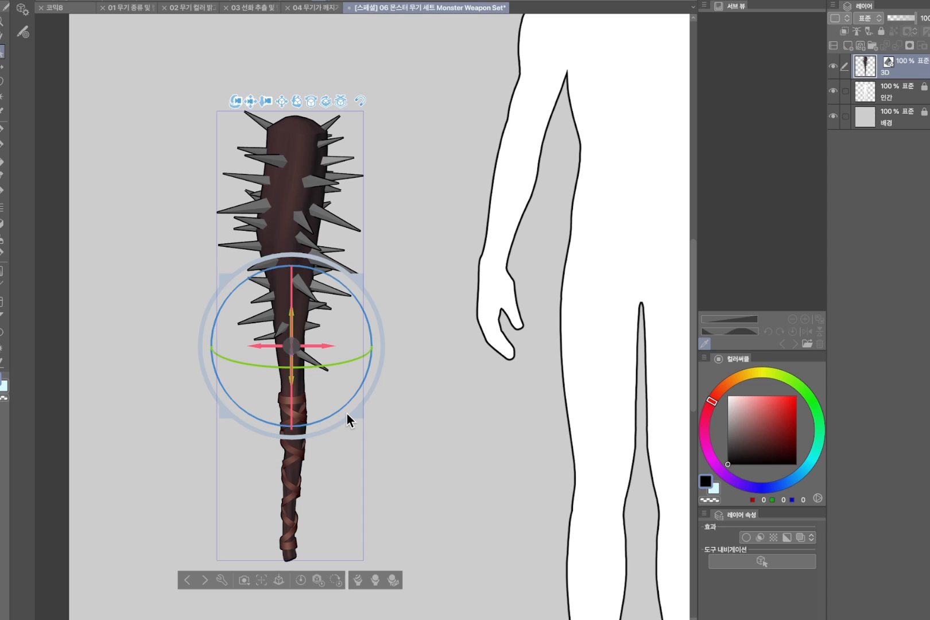
super+drag(457, 357, 396, 351)
drag(496, 362, 368, 298)
super+drag(330, 288, 362, 288)
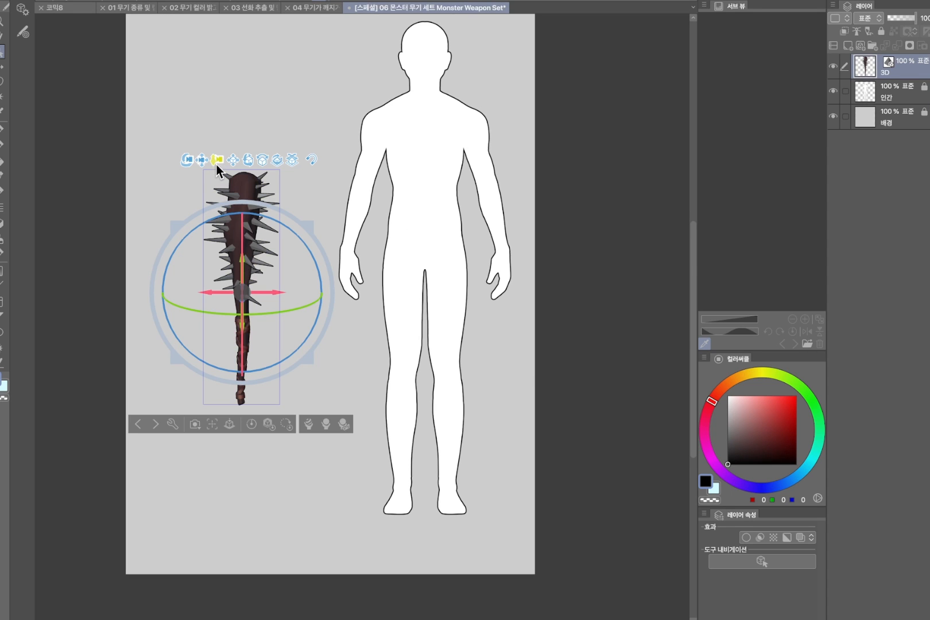
drag(201, 165, 349, 332)
click(367, 331)
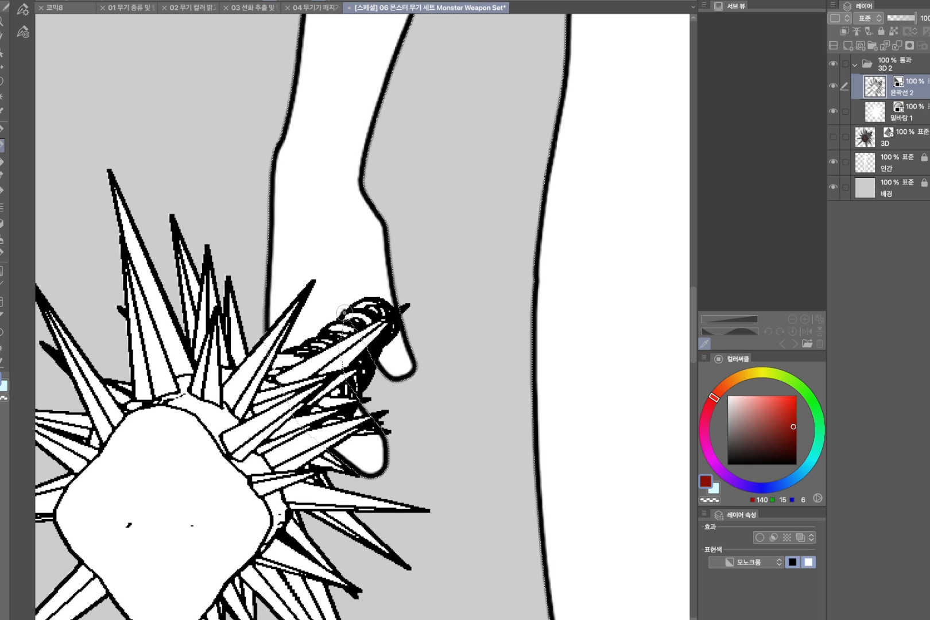
Erase the club handle's line art overlapping the figure's hand on layer 윤곽선 2
drag(344, 312, 359, 322)
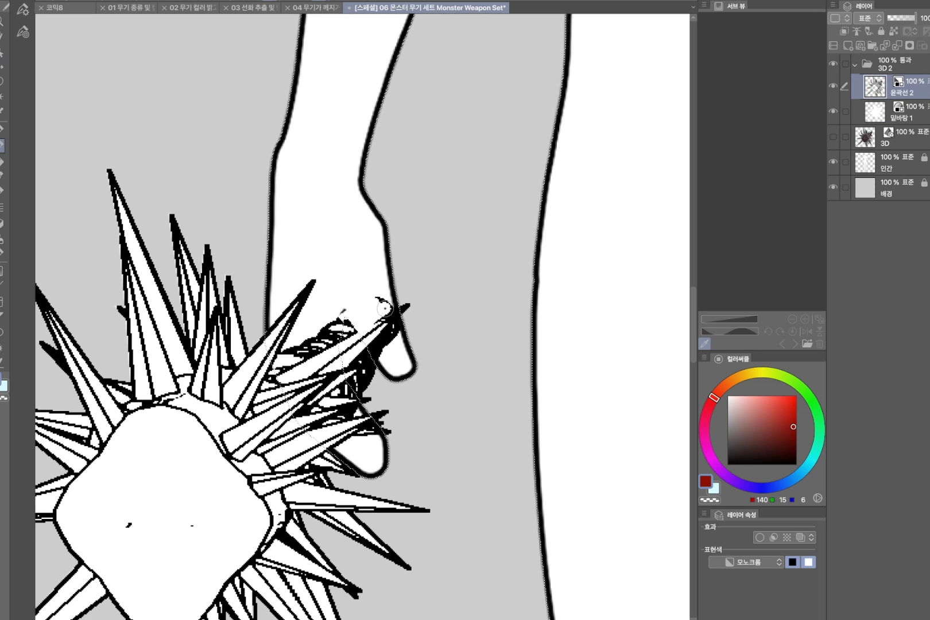
scroll(378, 408, down, 1)
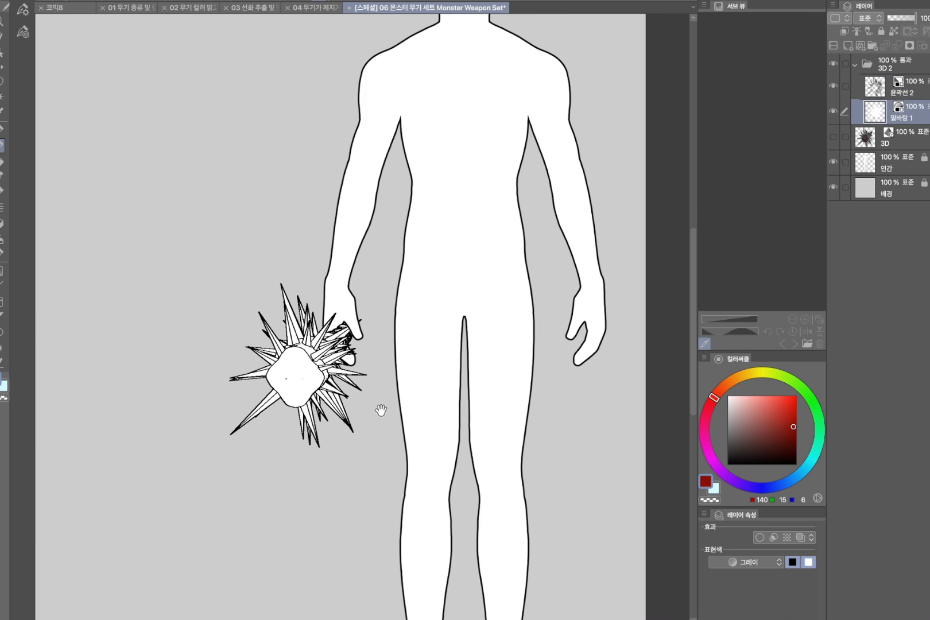
scroll(373, 404, up, 1)
scroll(357, 383, down, 1)
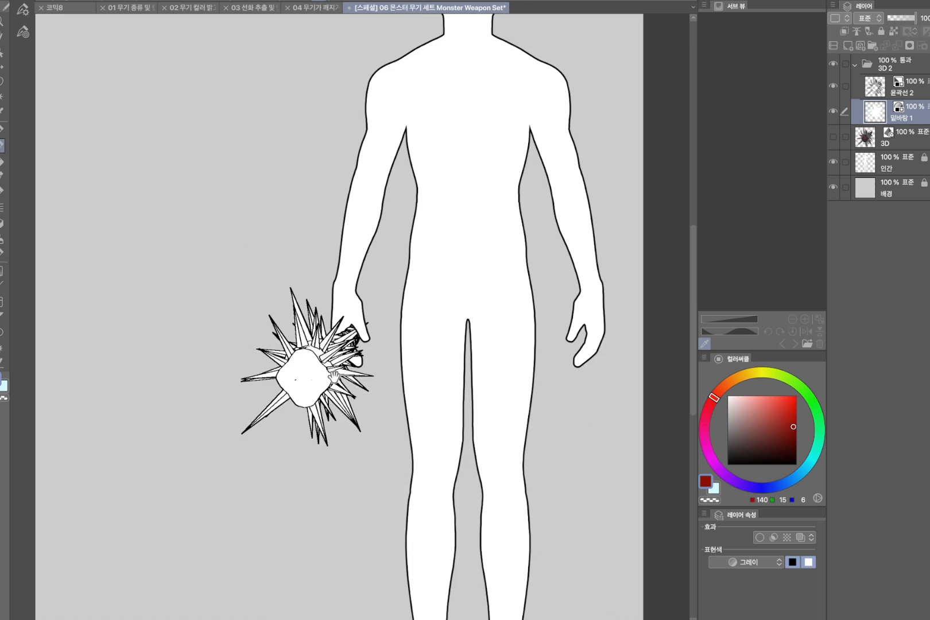
scroll(320, 410, up, 2)
scroll(321, 410, down, 1)
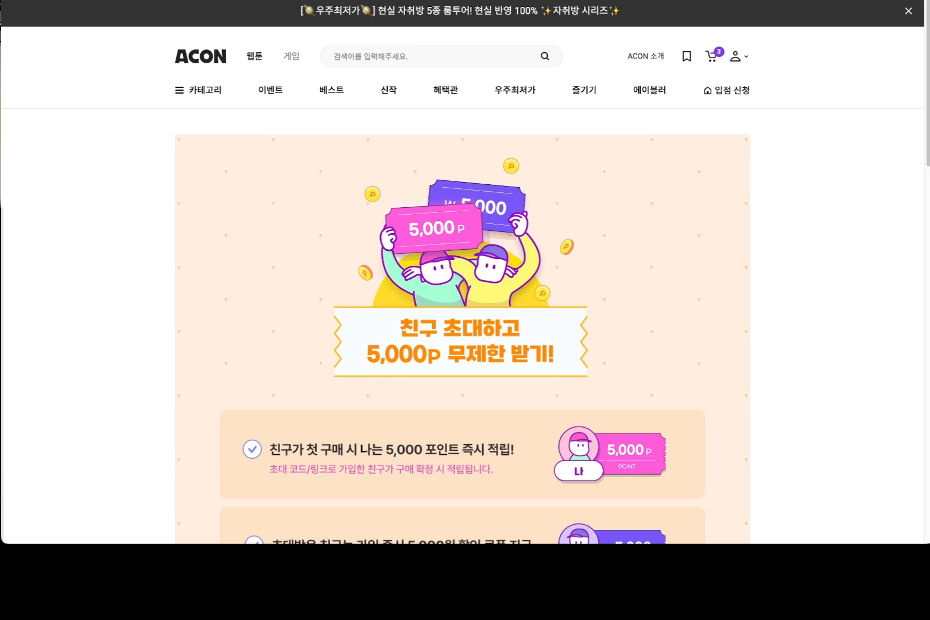
Examine ACON's friend-invitation event page for the inviter and invited-friend rewards, highlighting the invitation code under 나의 초대 코드
scroll(462, 322, down, 10)
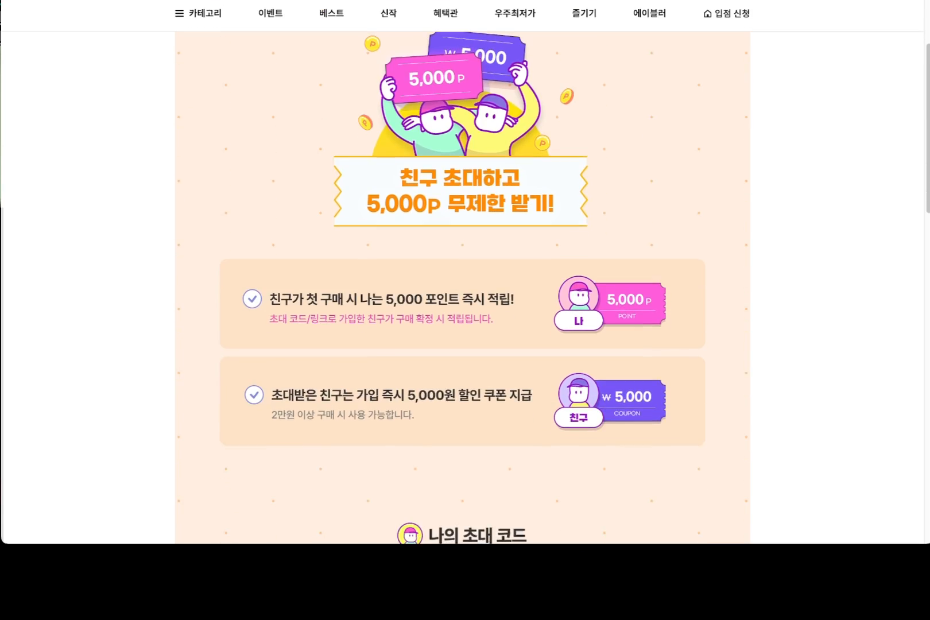
scroll(462, 321, up, 3)
scroll(462, 322, up, 7)
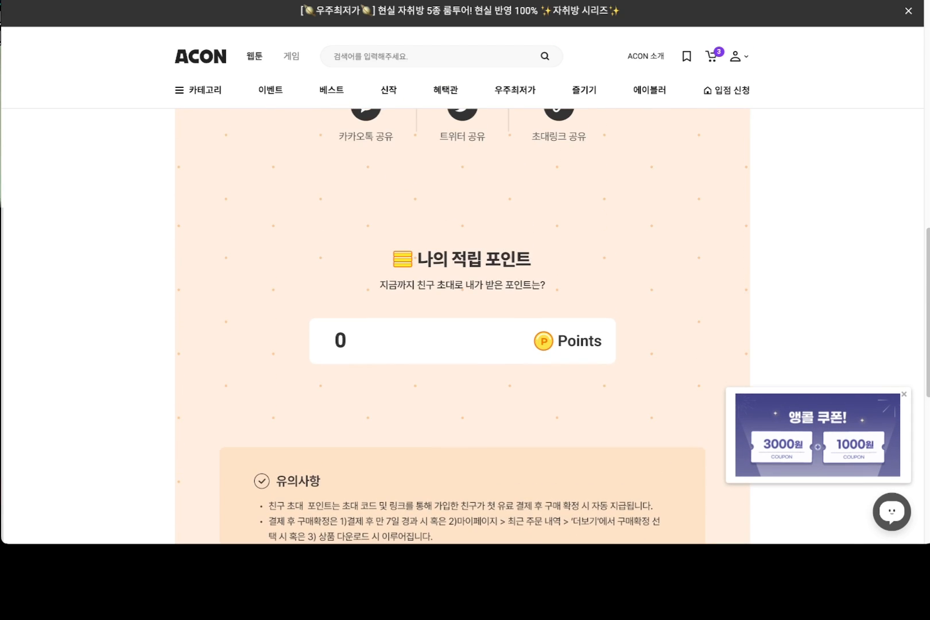
double_click(373, 380)
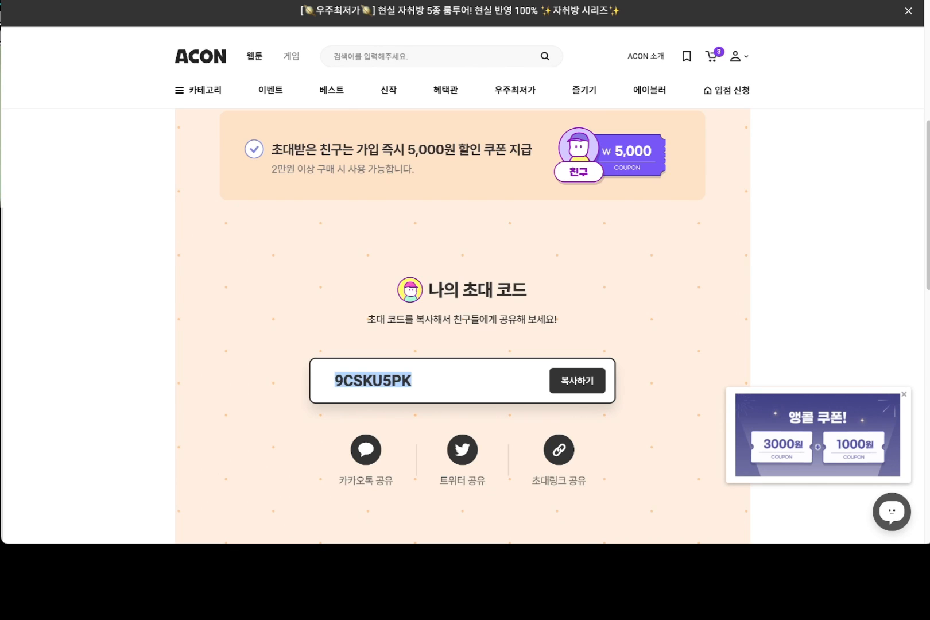
scroll(462, 322, up, 4)
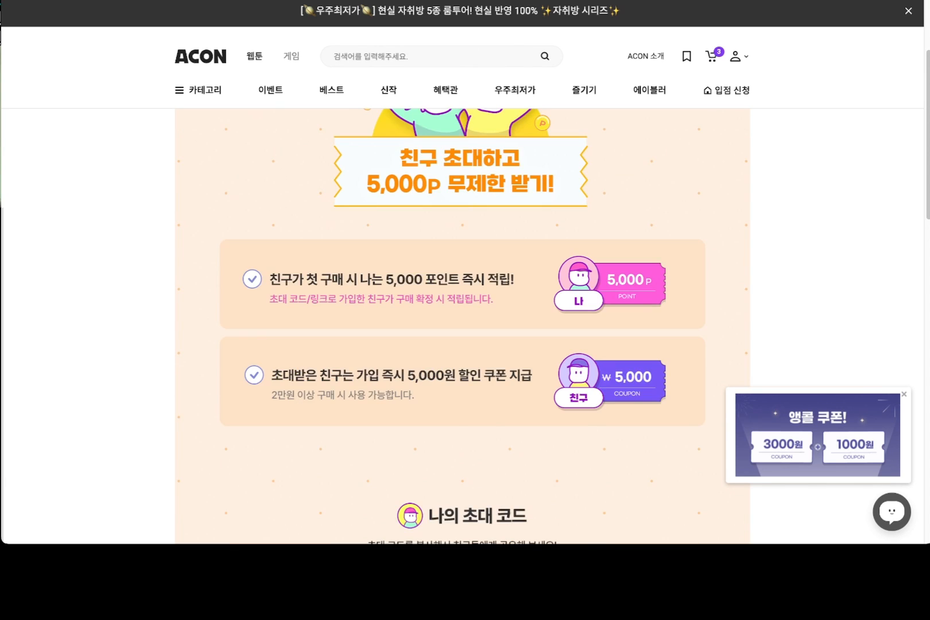
scroll(462, 286, down, 7)
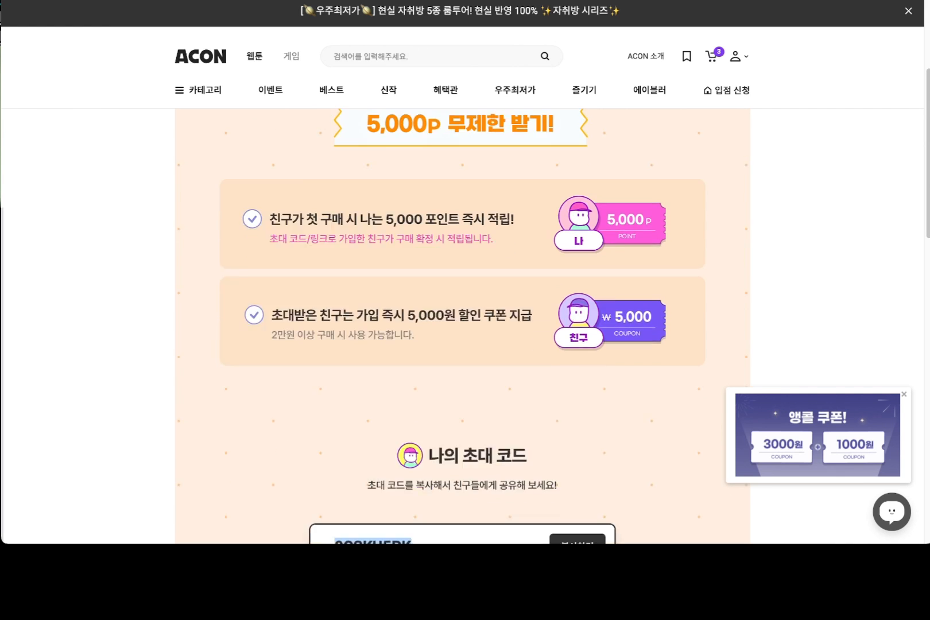
scroll(462, 287, up, 5)
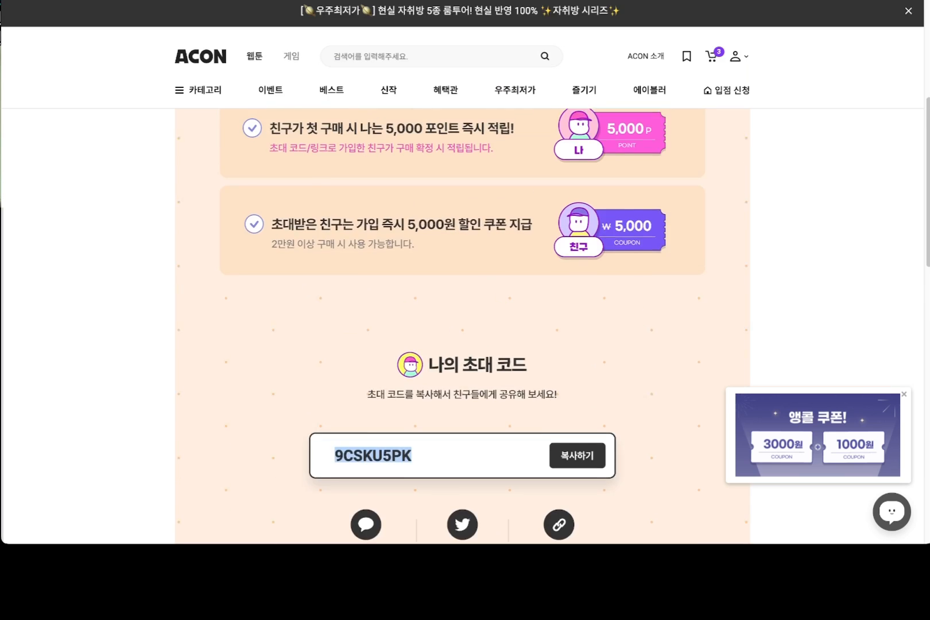
scroll(462, 287, down, 9)
scroll(462, 287, up, 6)
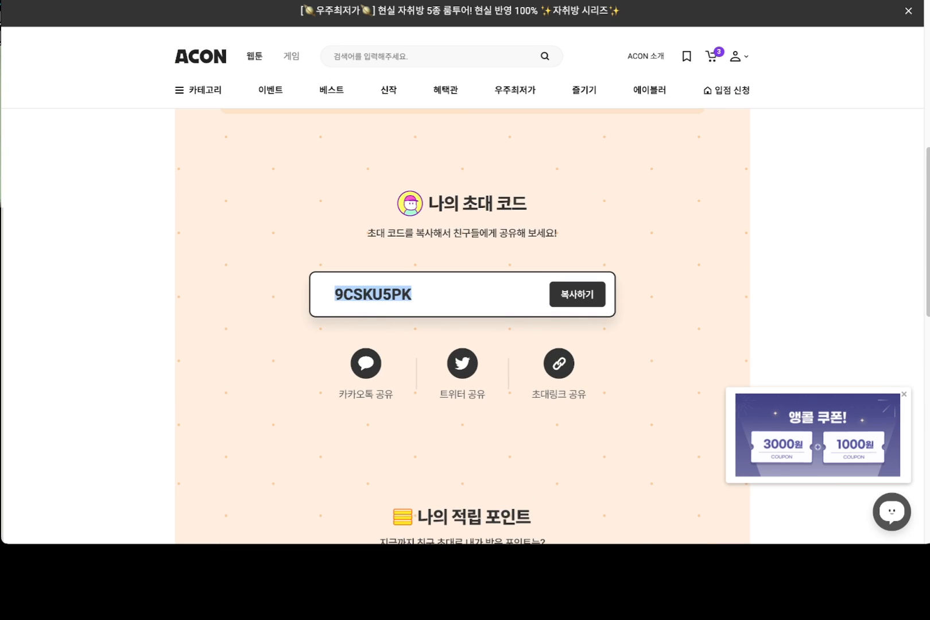
scroll(462, 287, up, 6)
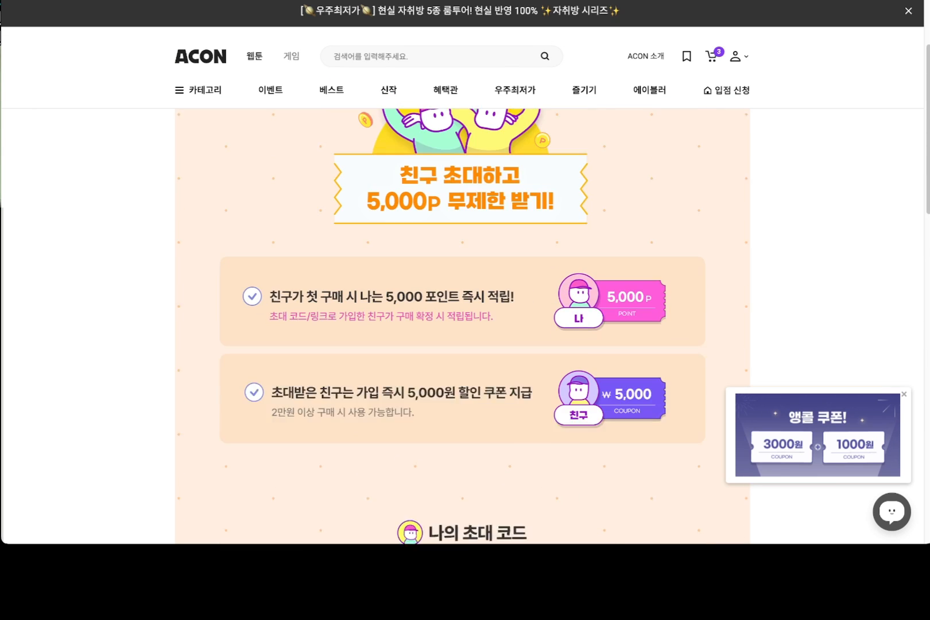
scroll(462, 287, down, 6)
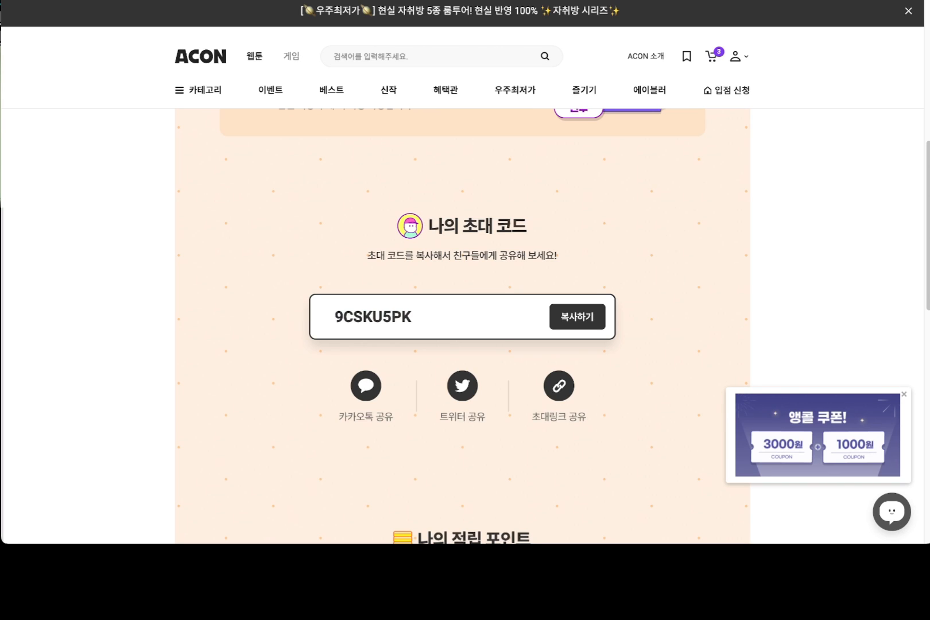